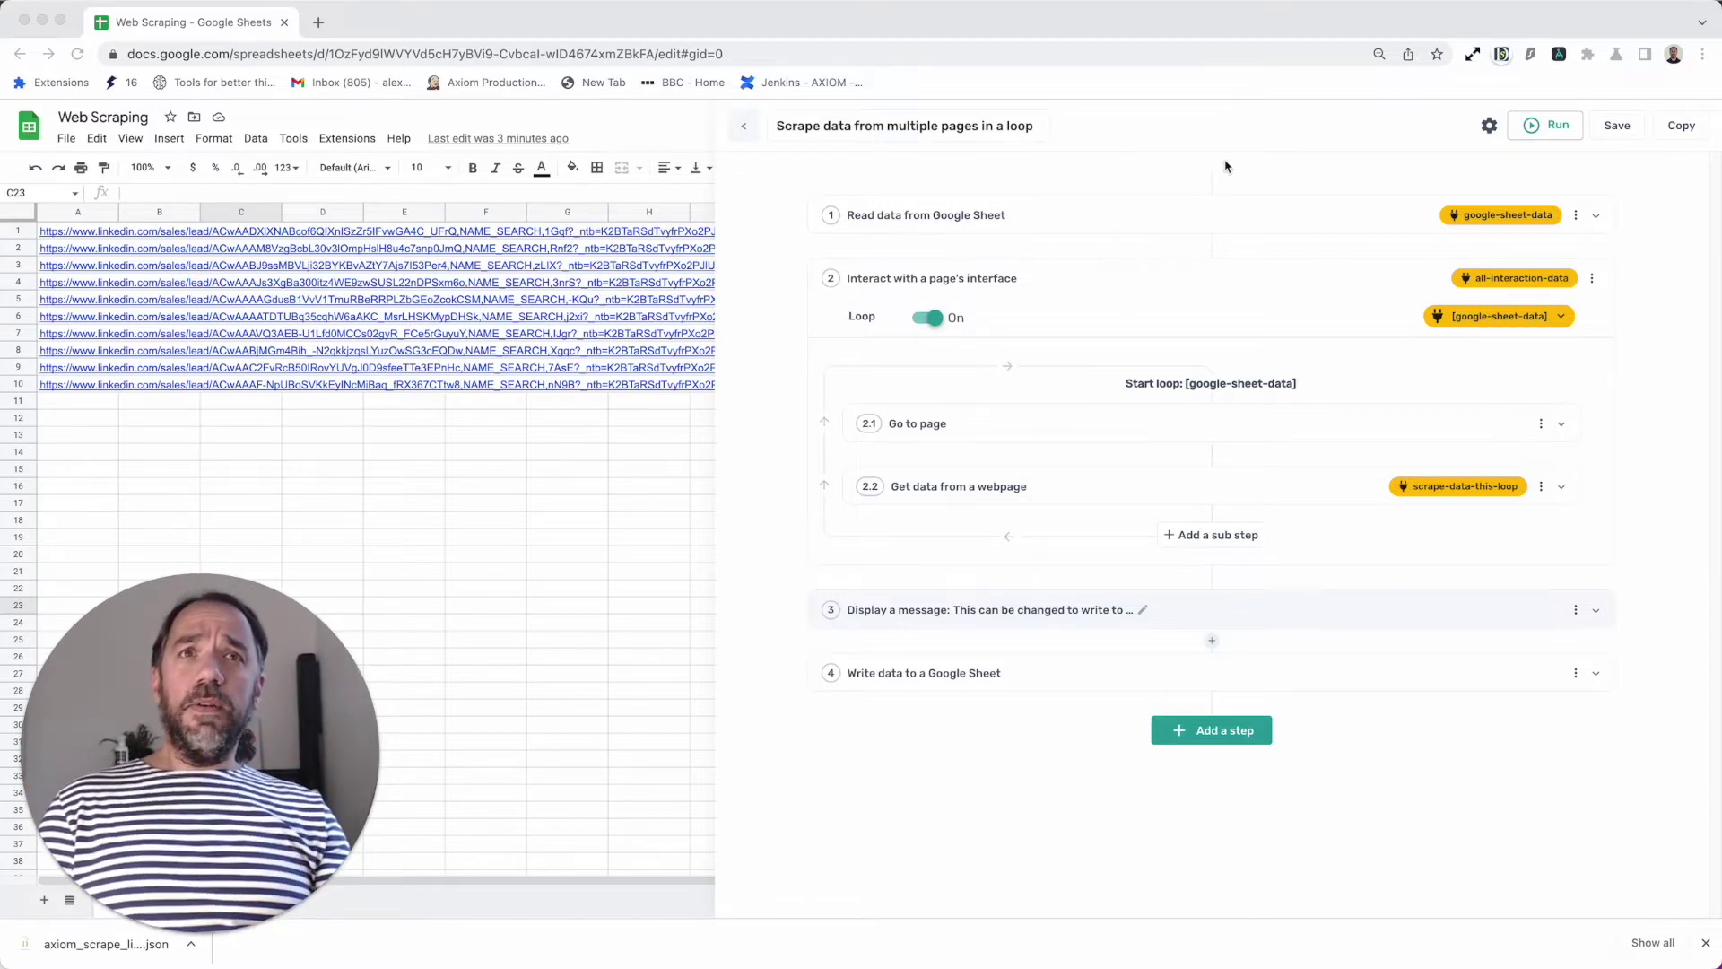
- Start adding a new step by searching 'rea', then close the catalogue without adding anything
{"action": "left_click", "coordinate": [1228, 181]}
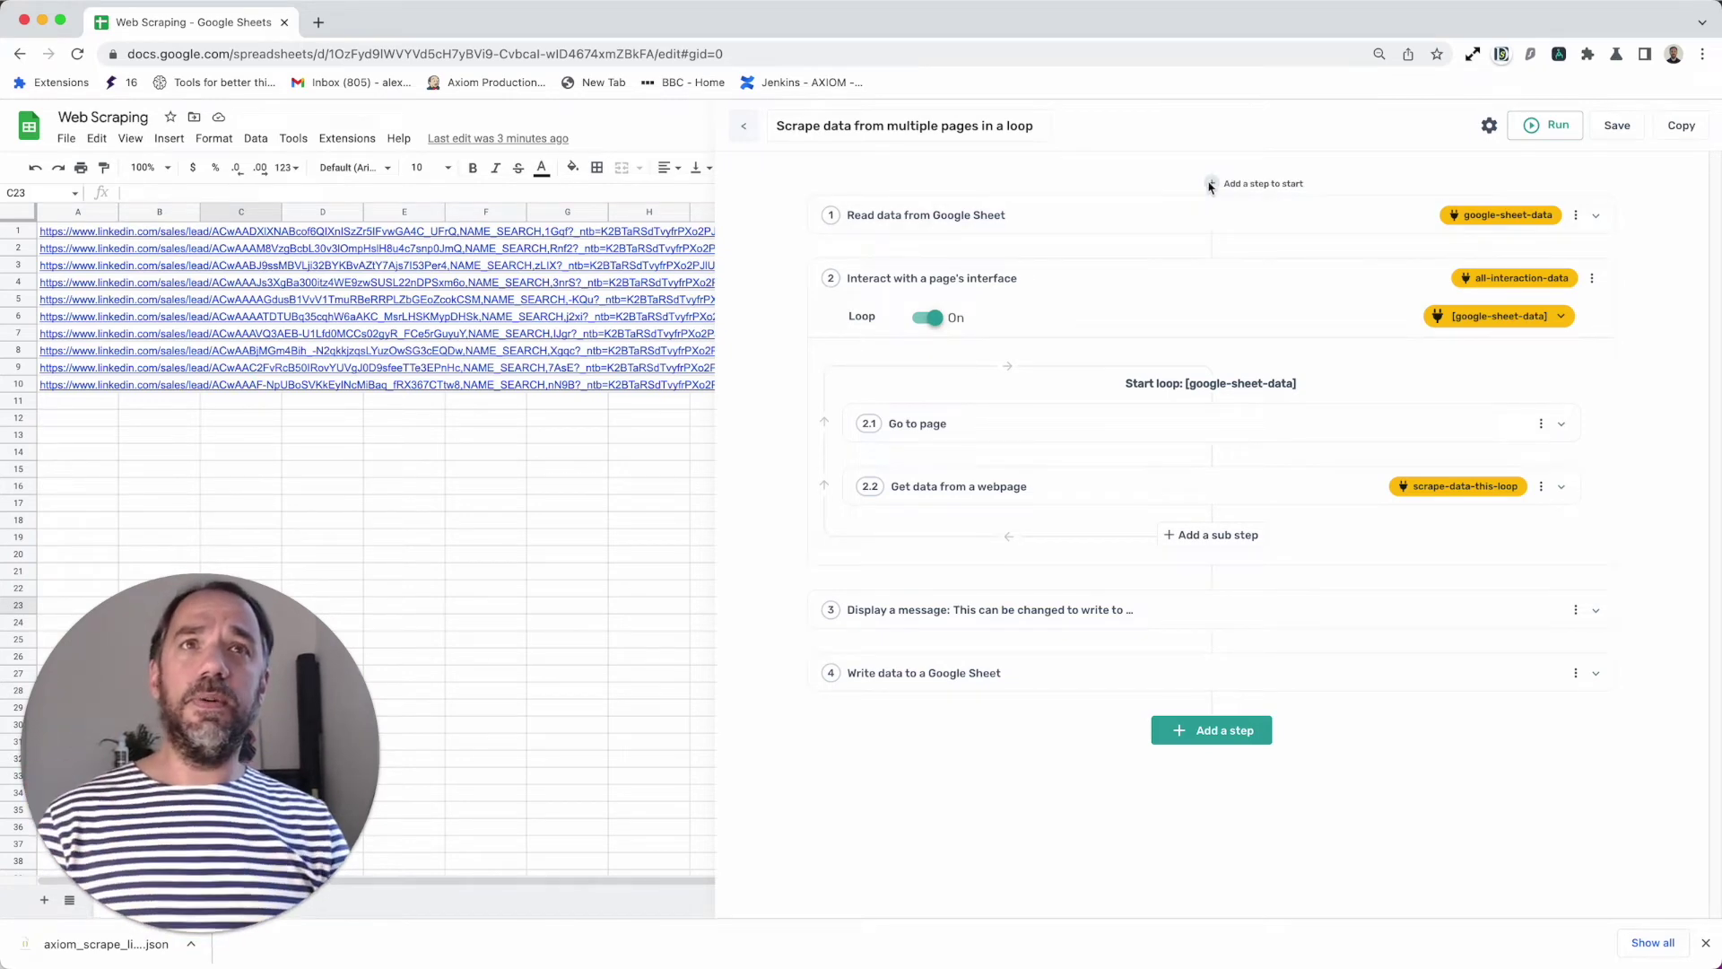
{"action": "left_click", "coordinate": [1210, 185]}
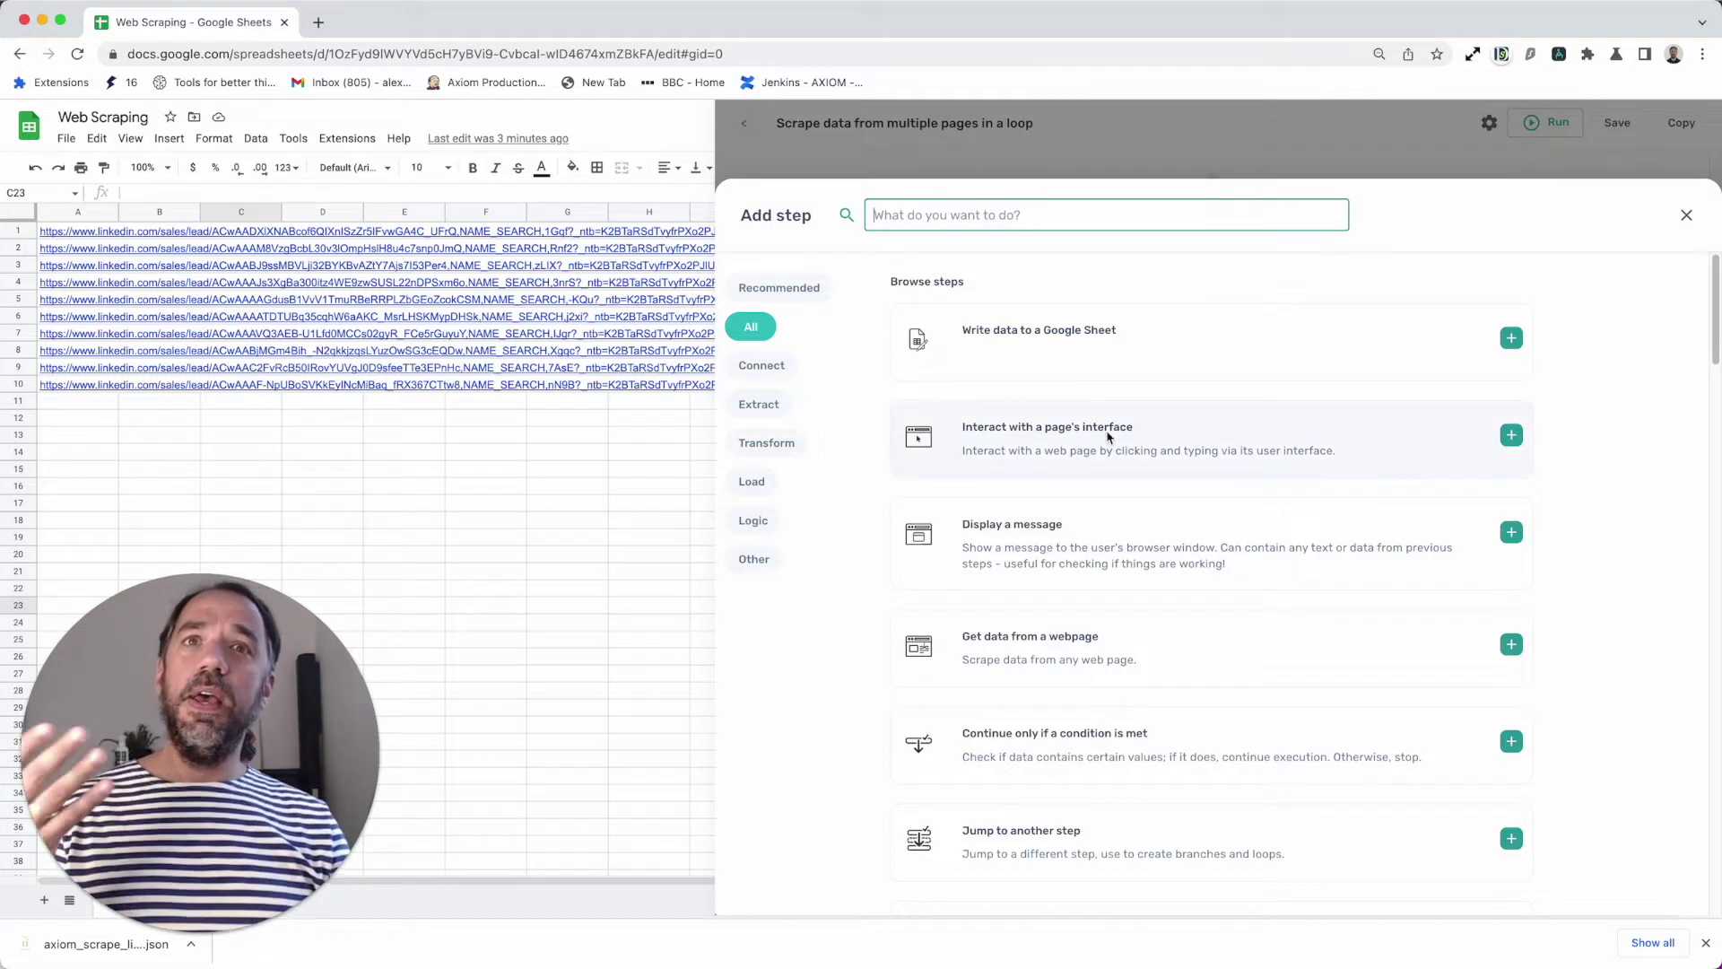
{"action": "type", "text": "rea"}
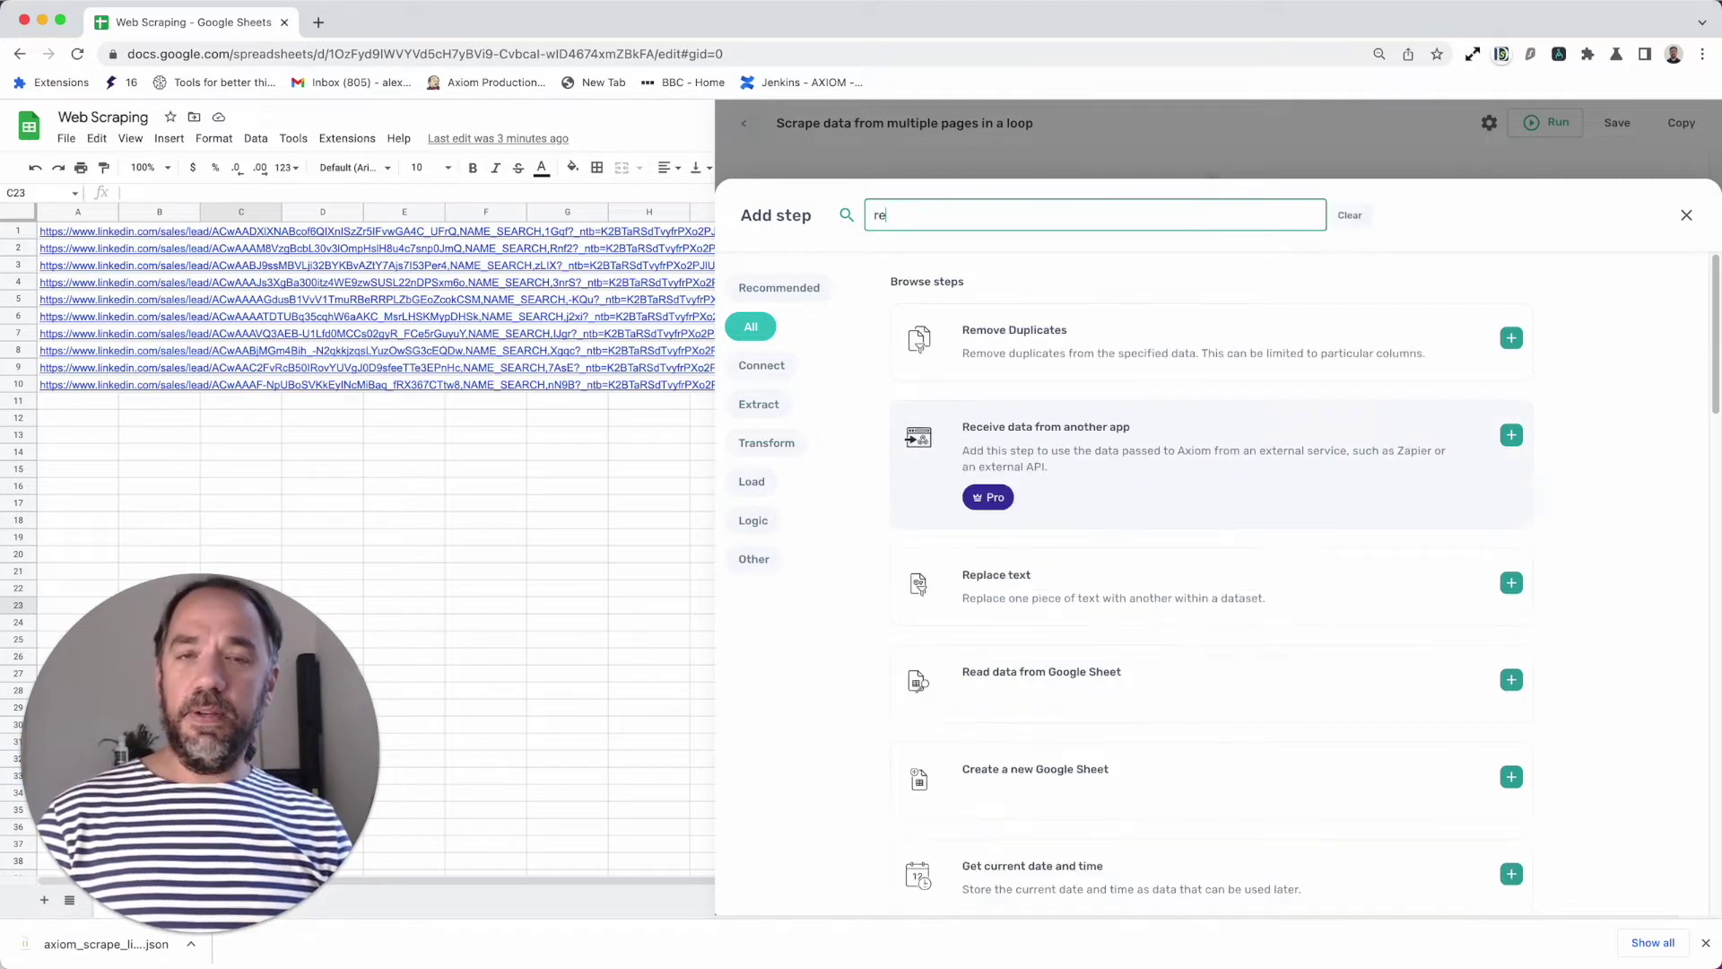
{"action": "left_click", "coordinate": [1685, 216]}
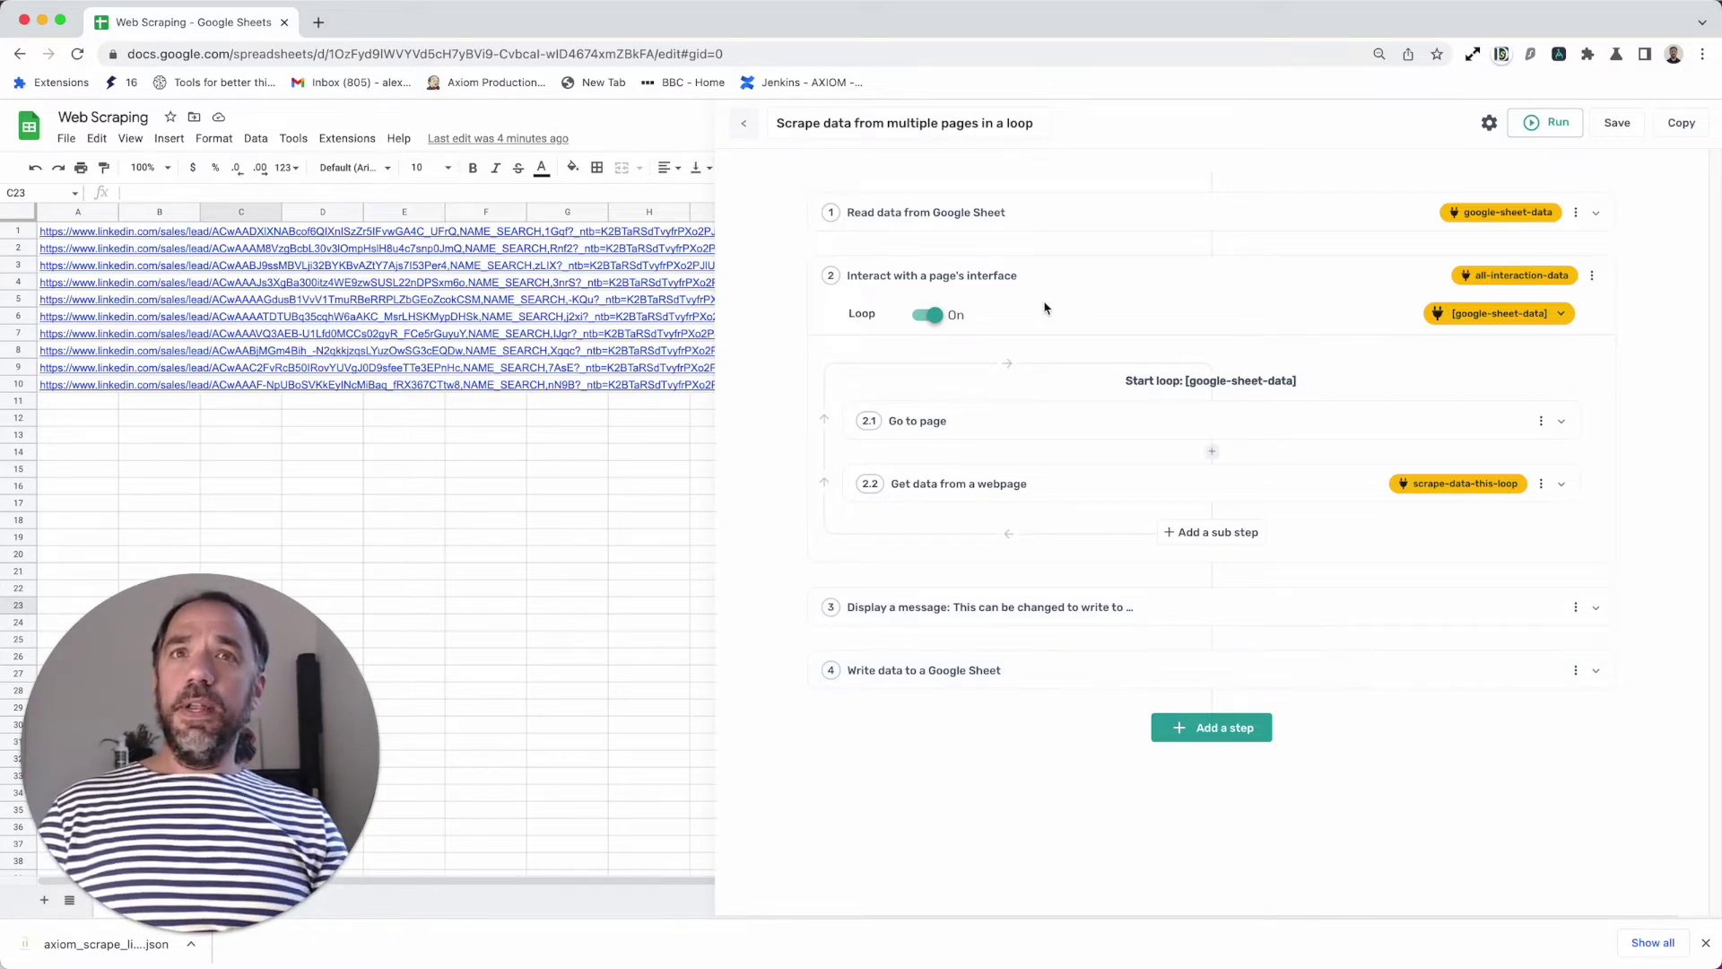
- Review the Read data from Google Sheet step's settings, then collapse it
{"action": "left_click", "coordinate": [1099, 210]}
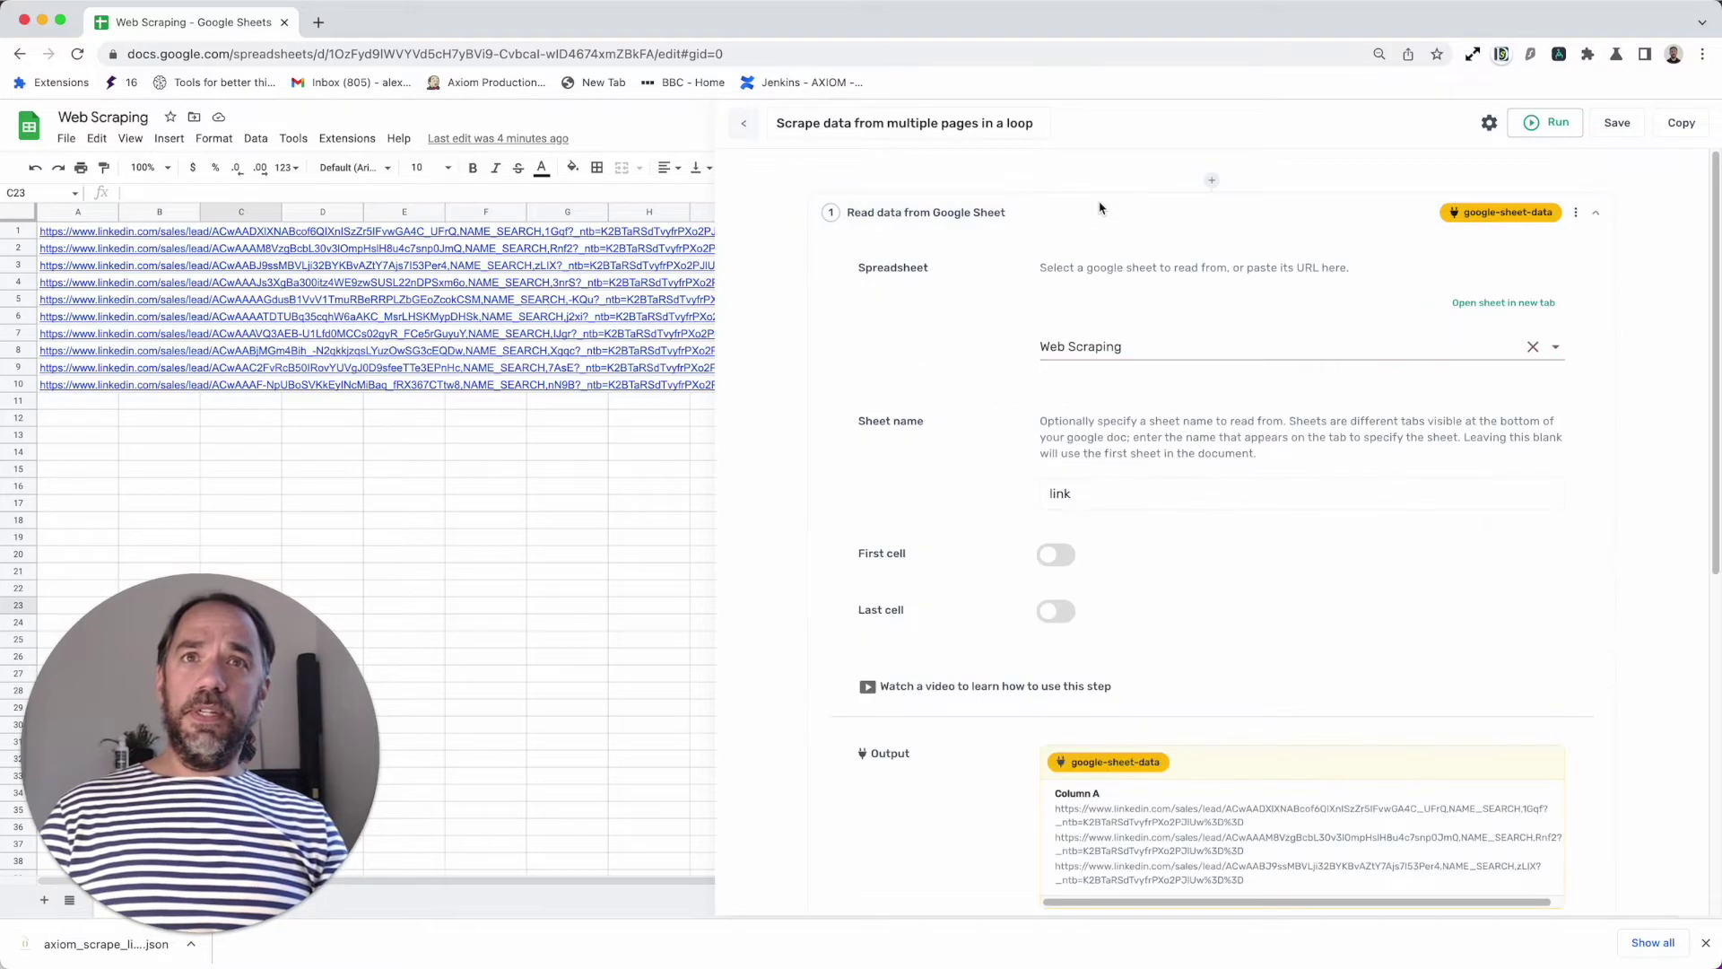
{"action": "left_click", "coordinate": [1100, 210]}
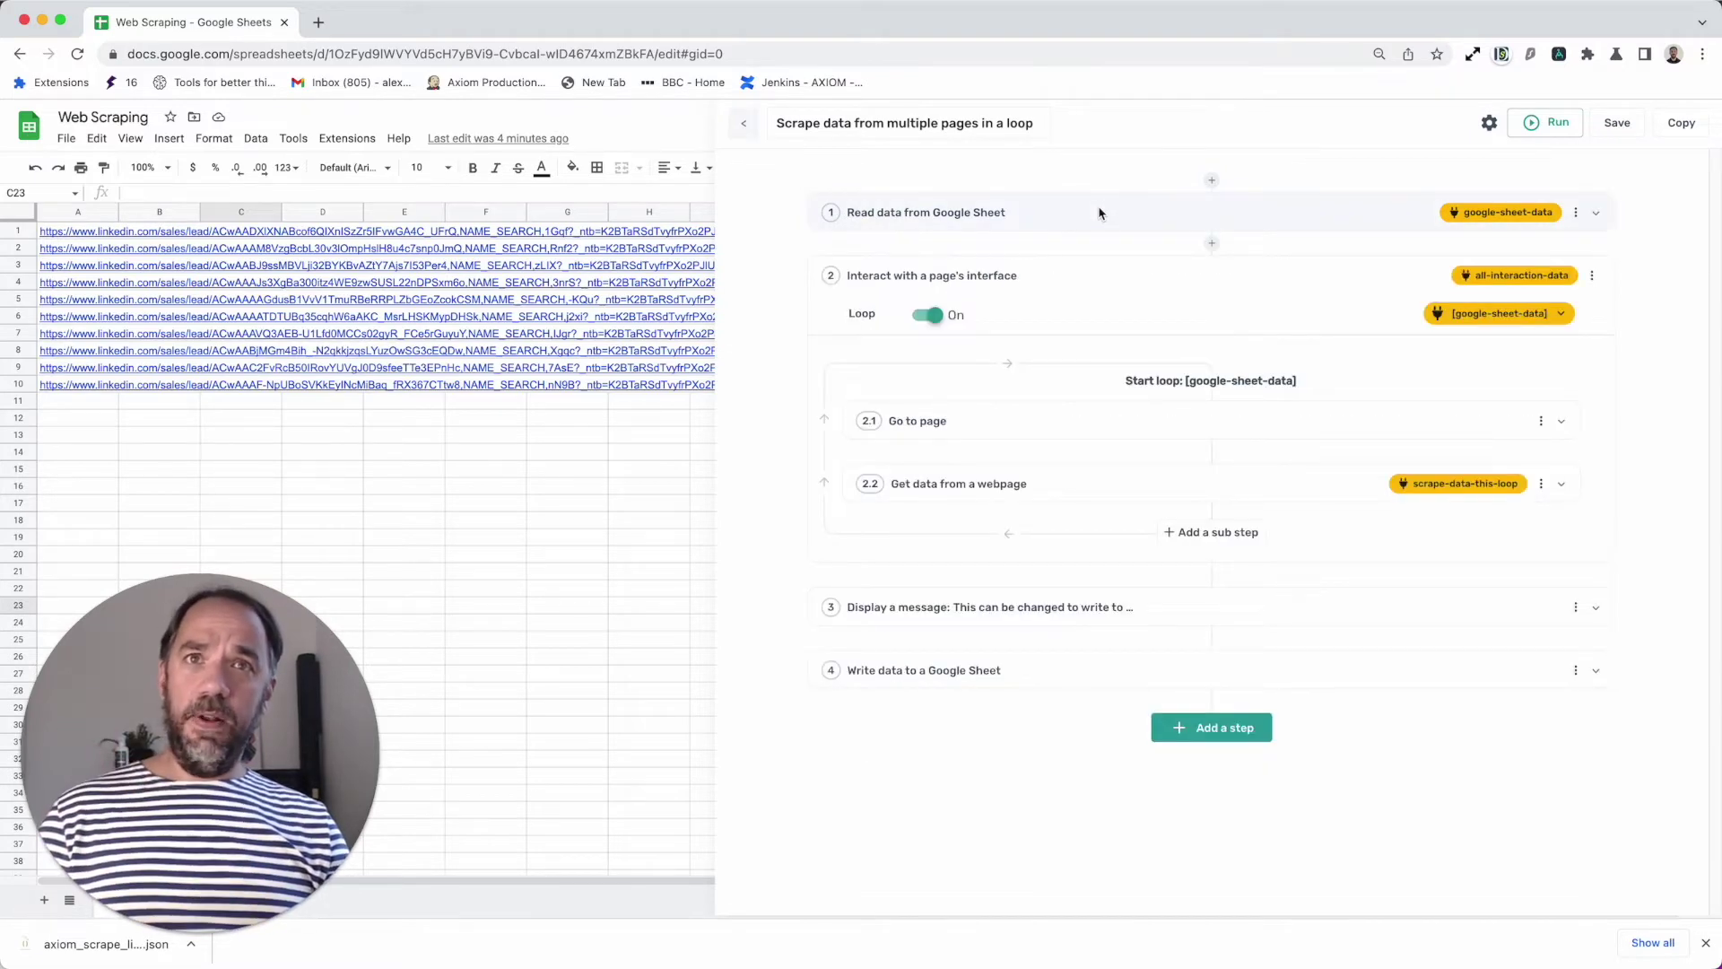
{"action": "left_click", "coordinate": [1099, 212]}
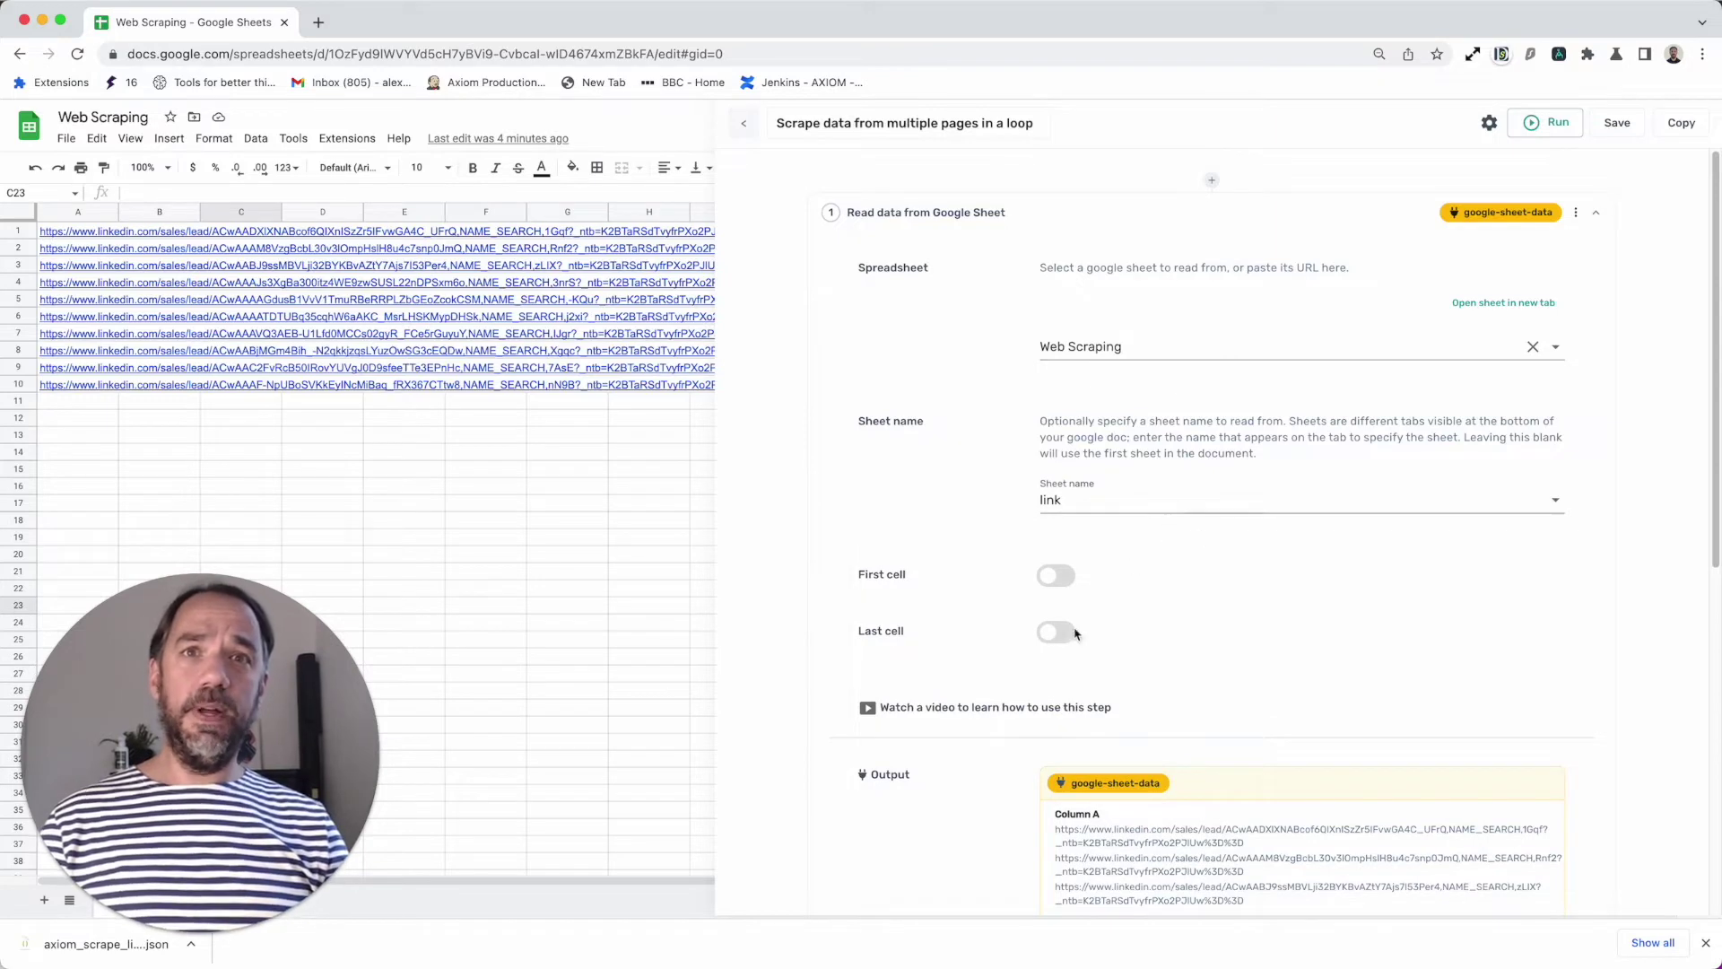
{"action": "scroll", "coordinate": [1166, 507], "scroll_direction": "down", "scroll_amount": 5}
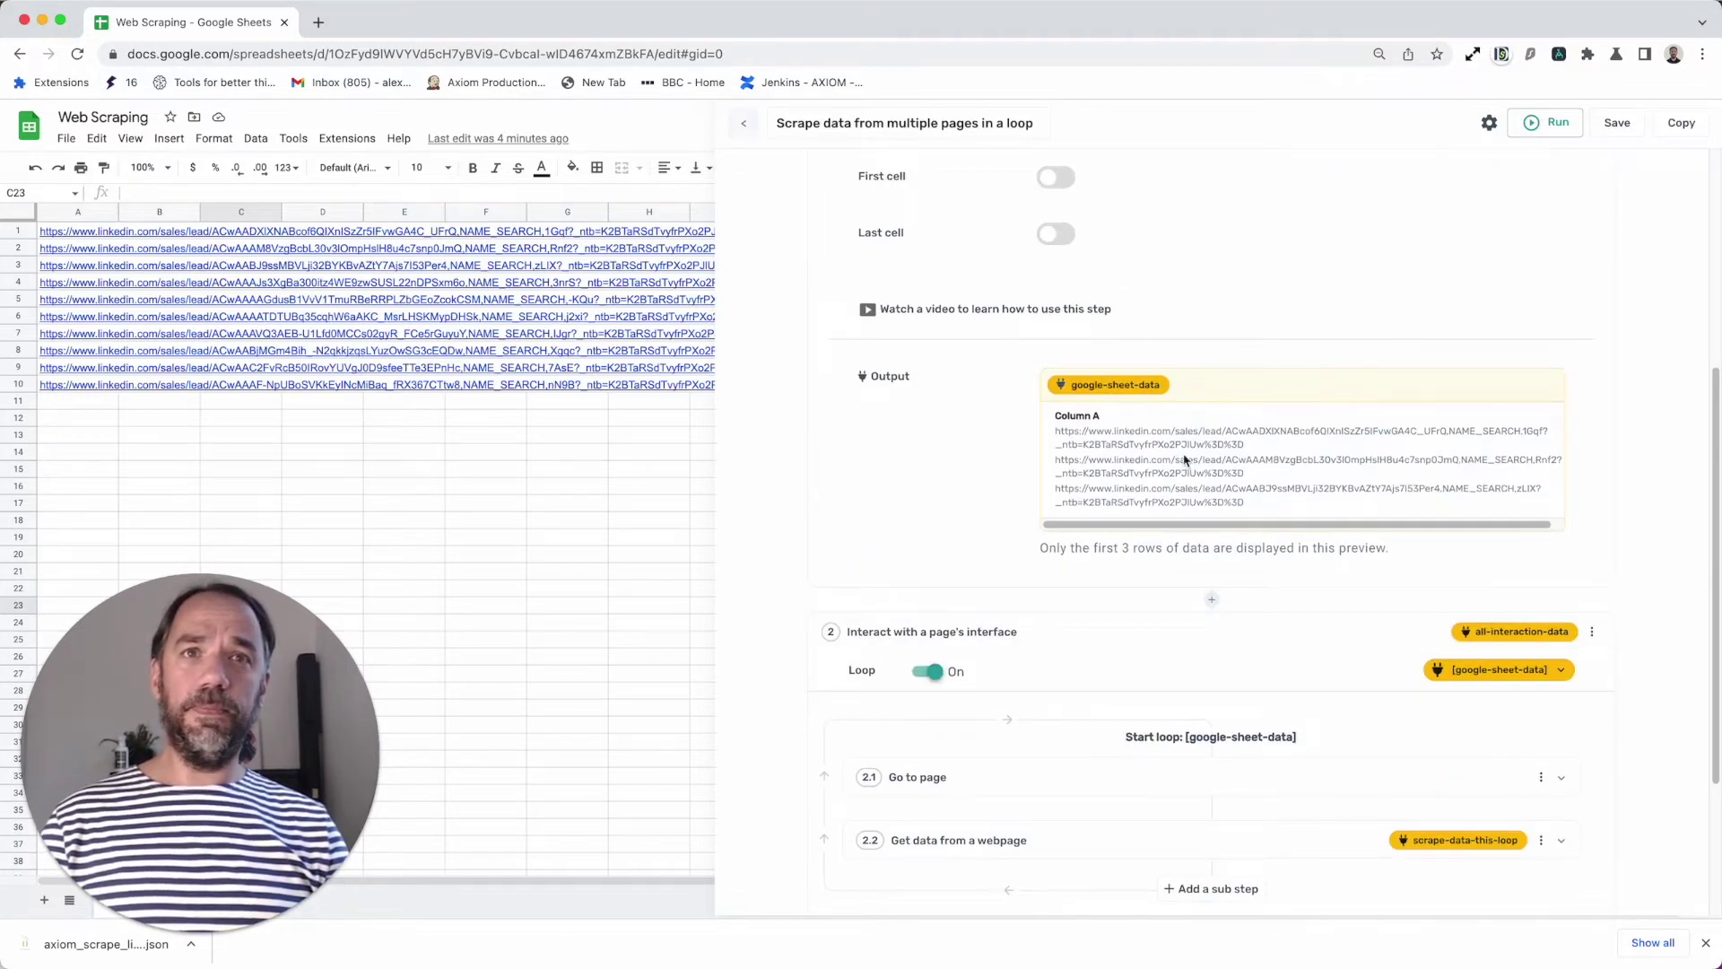
{"action": "scroll", "coordinate": [1170, 457], "scroll_direction": "up", "scroll_amount": 1}
{"action": "scroll", "coordinate": [1211, 431], "scroll_direction": "up", "scroll_amount": 4}
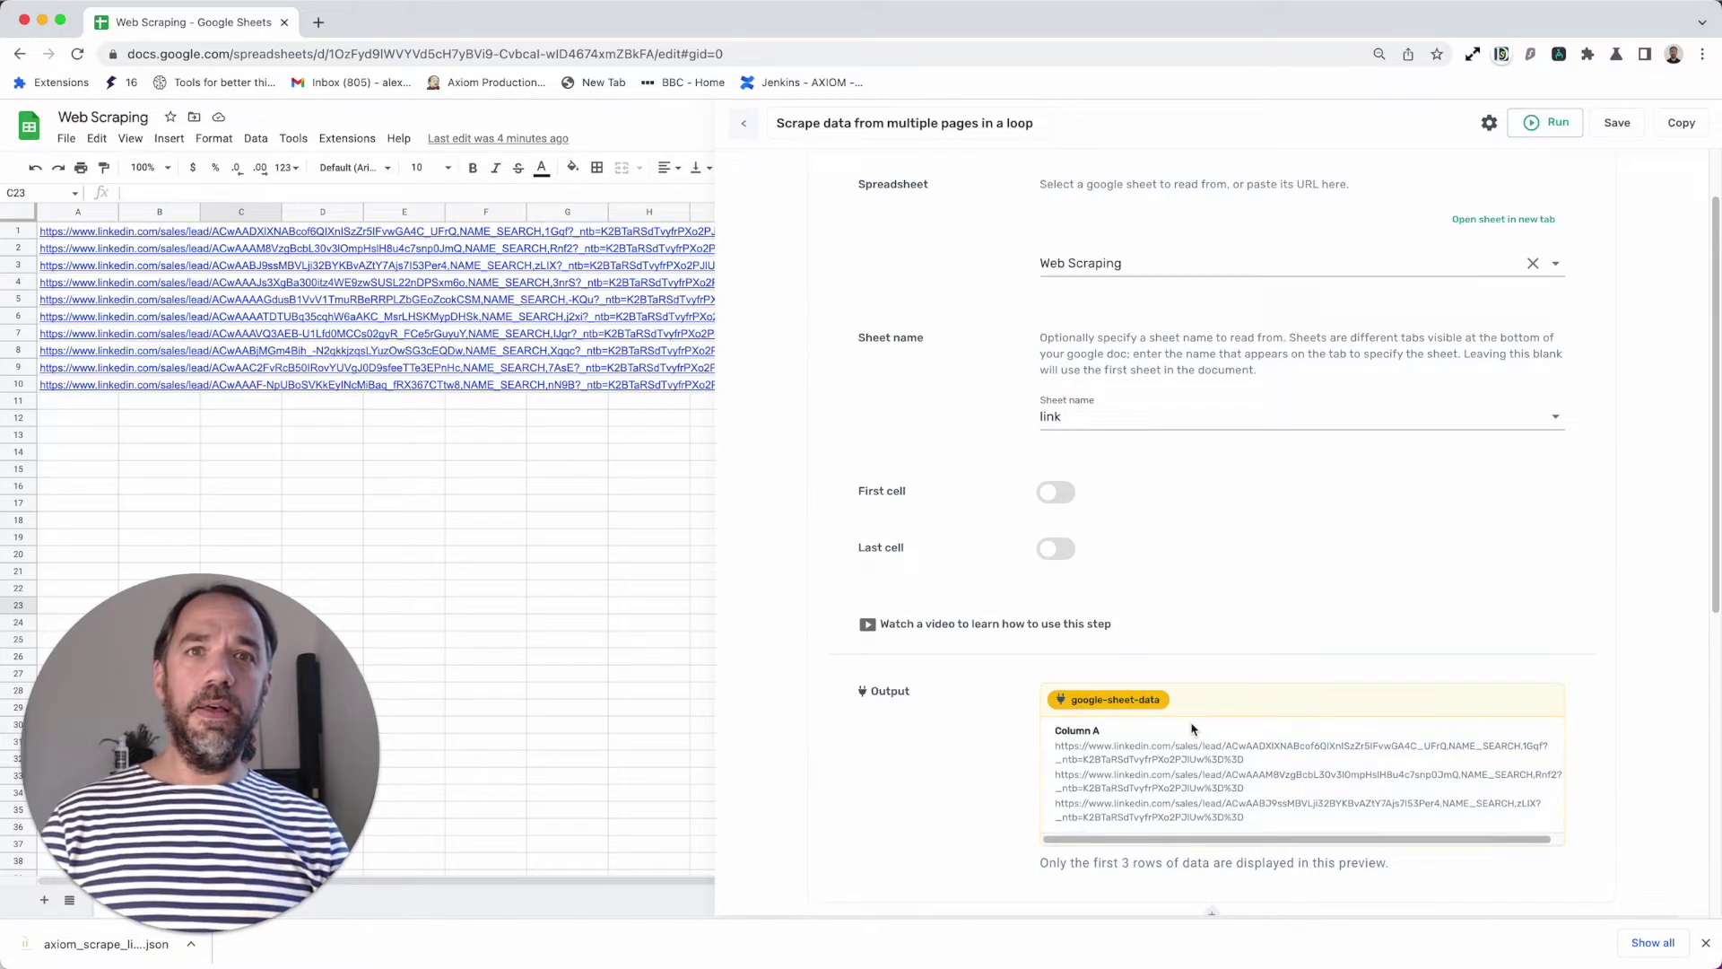
{"action": "scroll", "coordinate": [1191, 728], "scroll_direction": "down", "scroll_amount": 1}
{"action": "scroll", "coordinate": [1191, 728], "scroll_direction": "down", "scroll_amount": 1}
{"action": "scroll", "coordinate": [1191, 726], "scroll_direction": "up", "scroll_amount": 3}
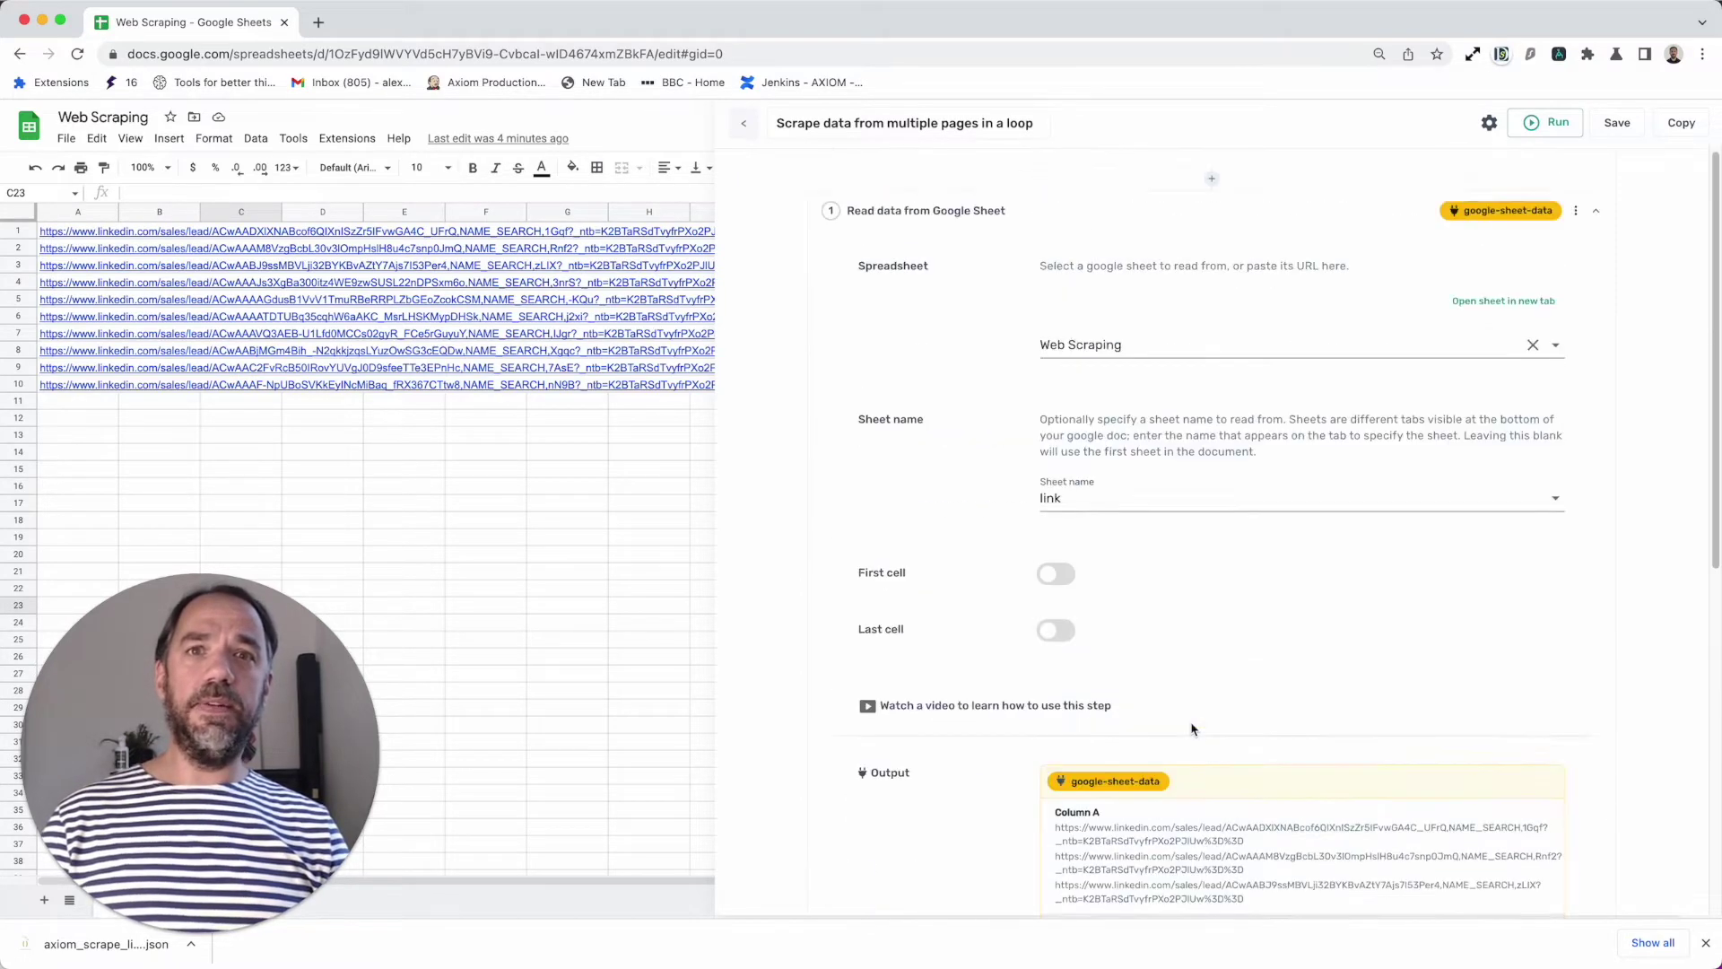
{"action": "left_click", "coordinate": [1133, 215]}
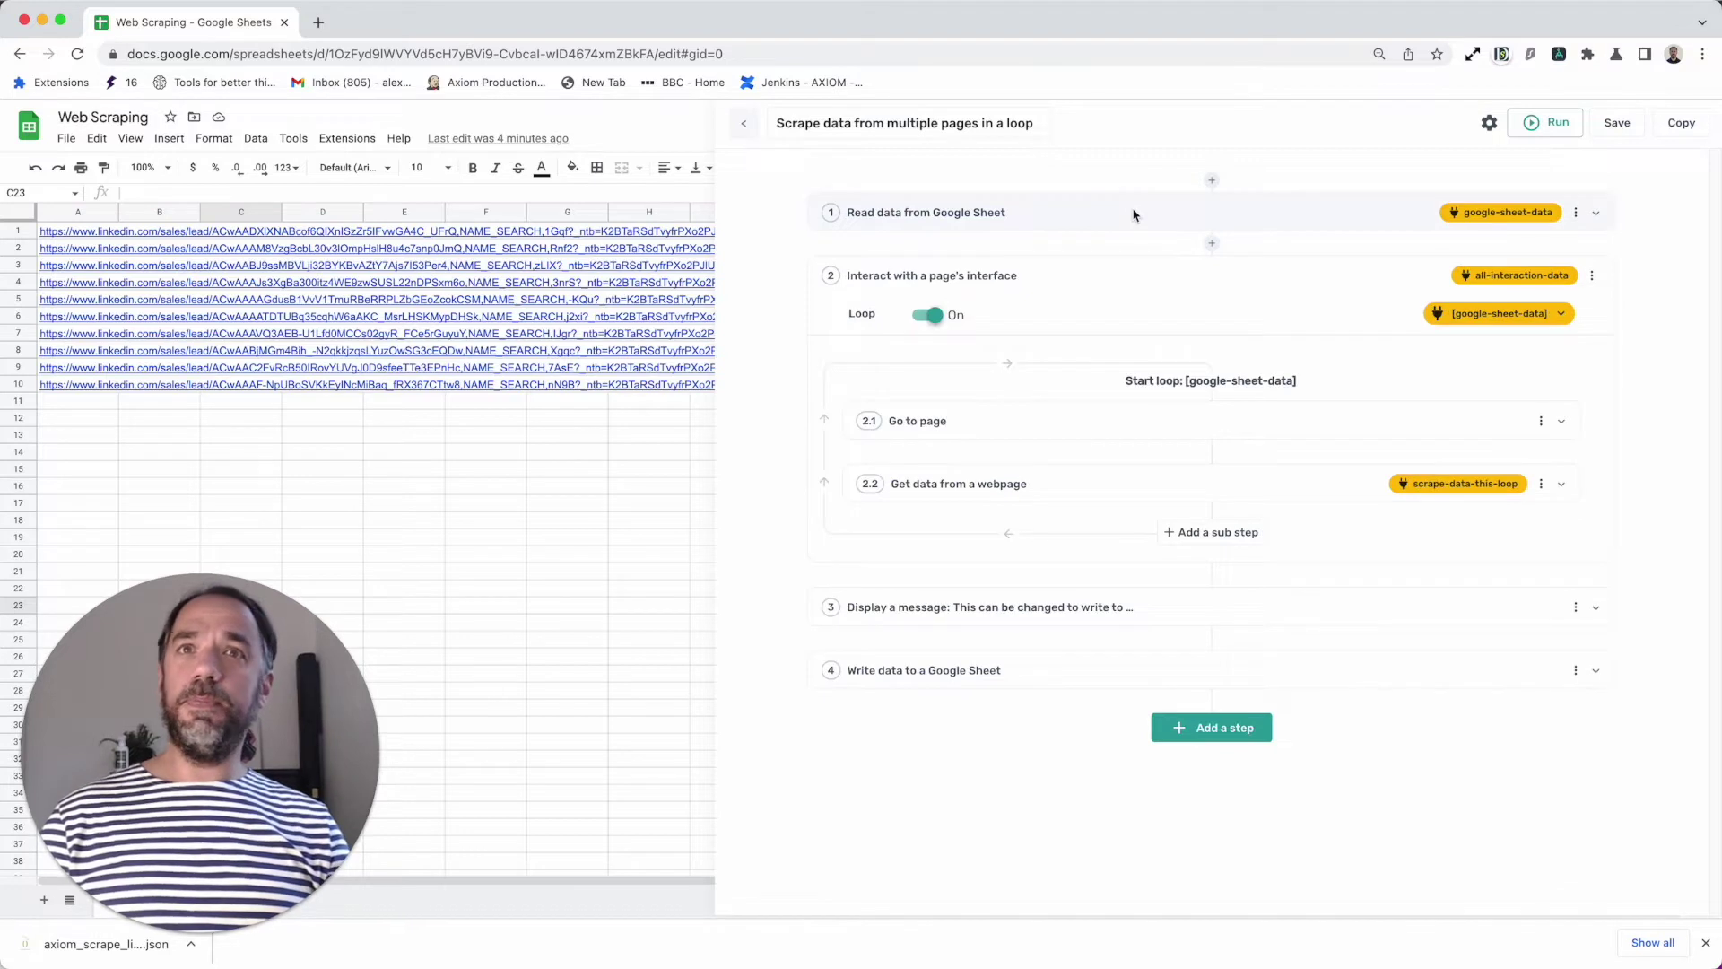
- Replace the Go to page URL with the looping google-sheet-data column and save it
{"action": "left_click", "coordinate": [1103, 429]}
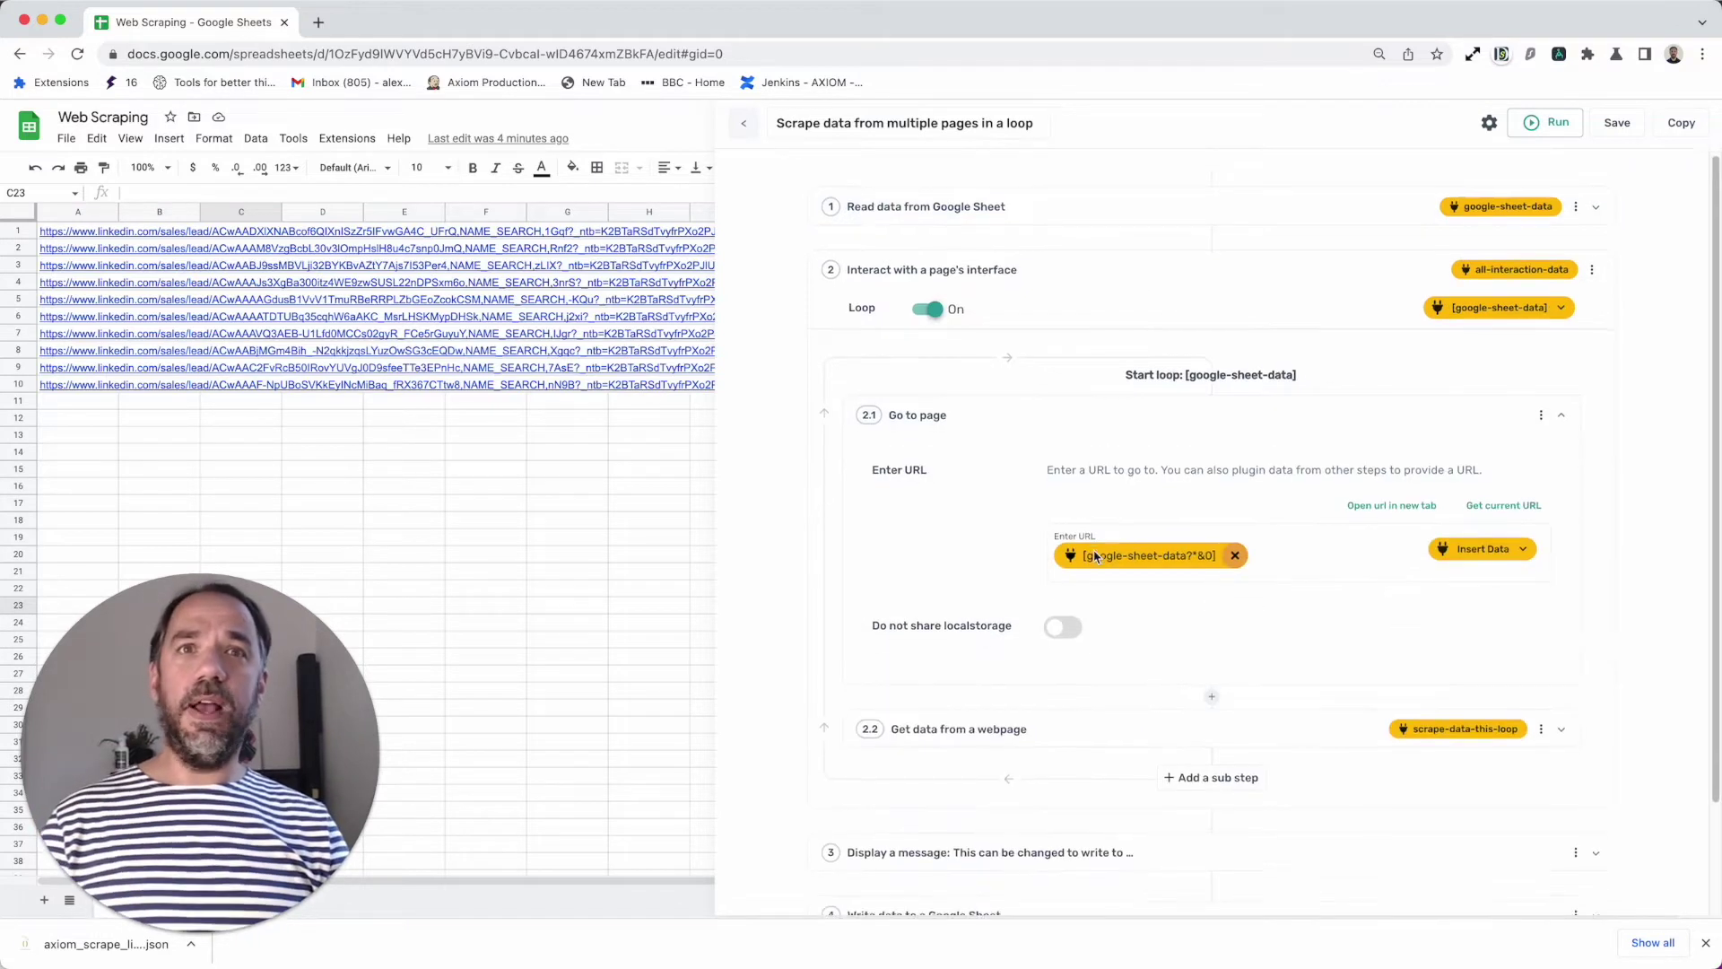
{"action": "scroll", "coordinate": [1095, 557], "scroll_direction": "down", "scroll_amount": 1}
{"action": "left_click", "coordinate": [1234, 467]}
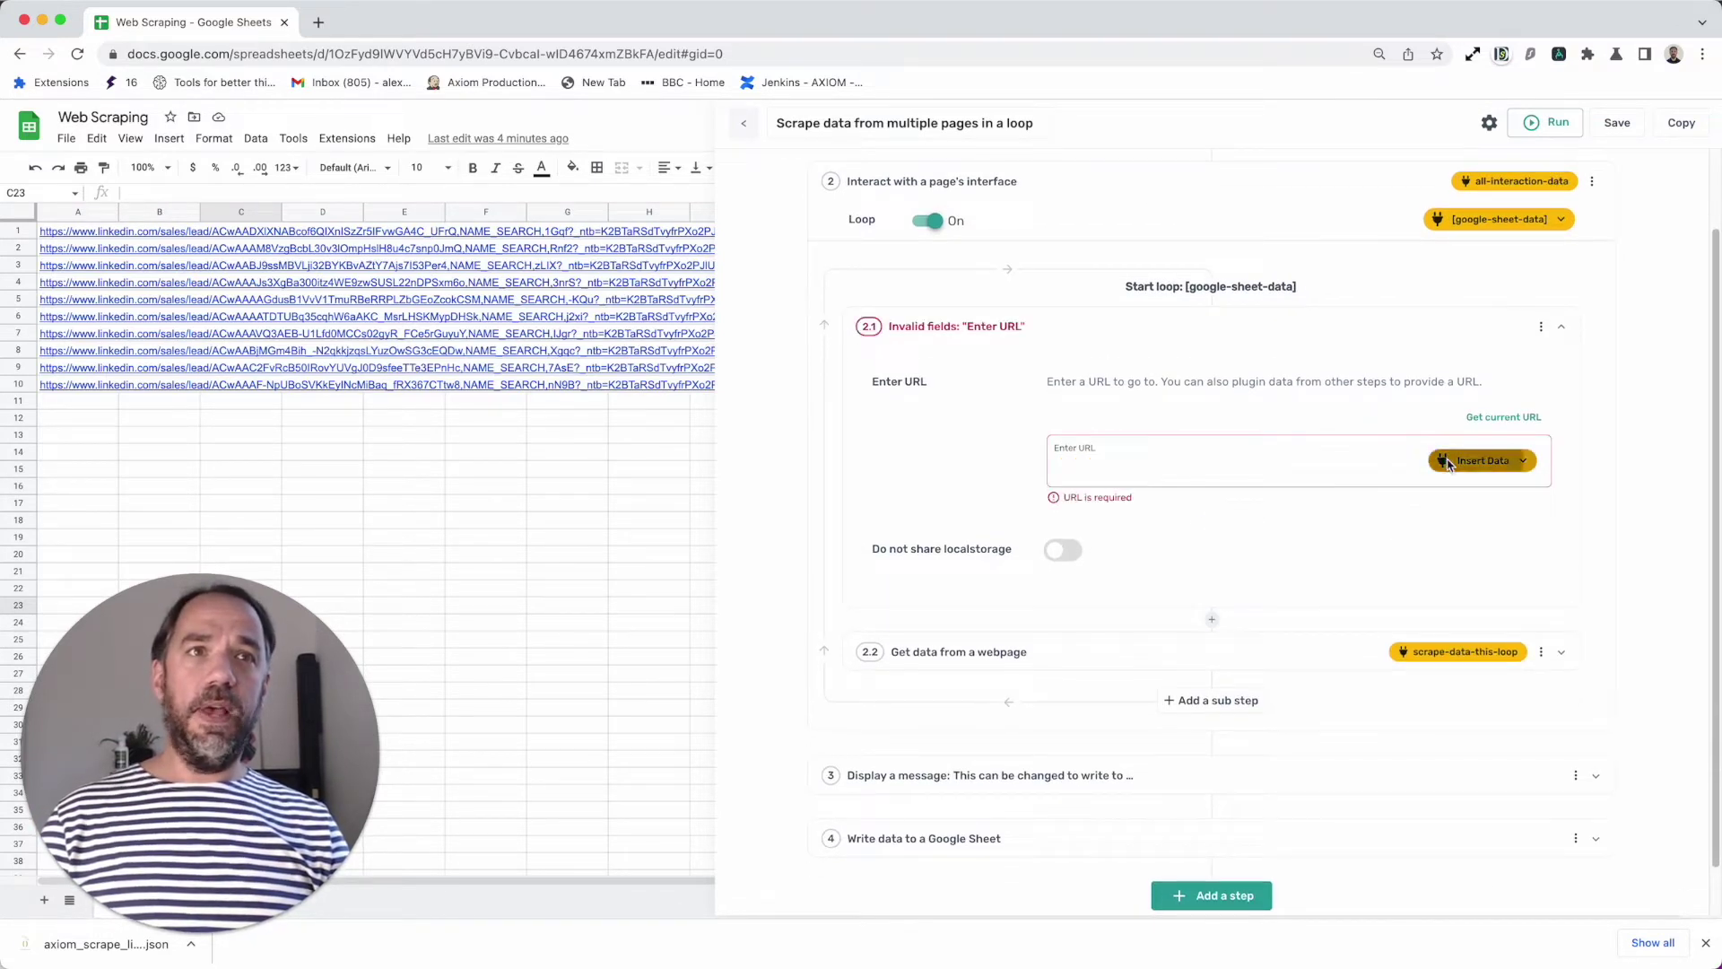
{"action": "left_click", "coordinate": [1448, 461]}
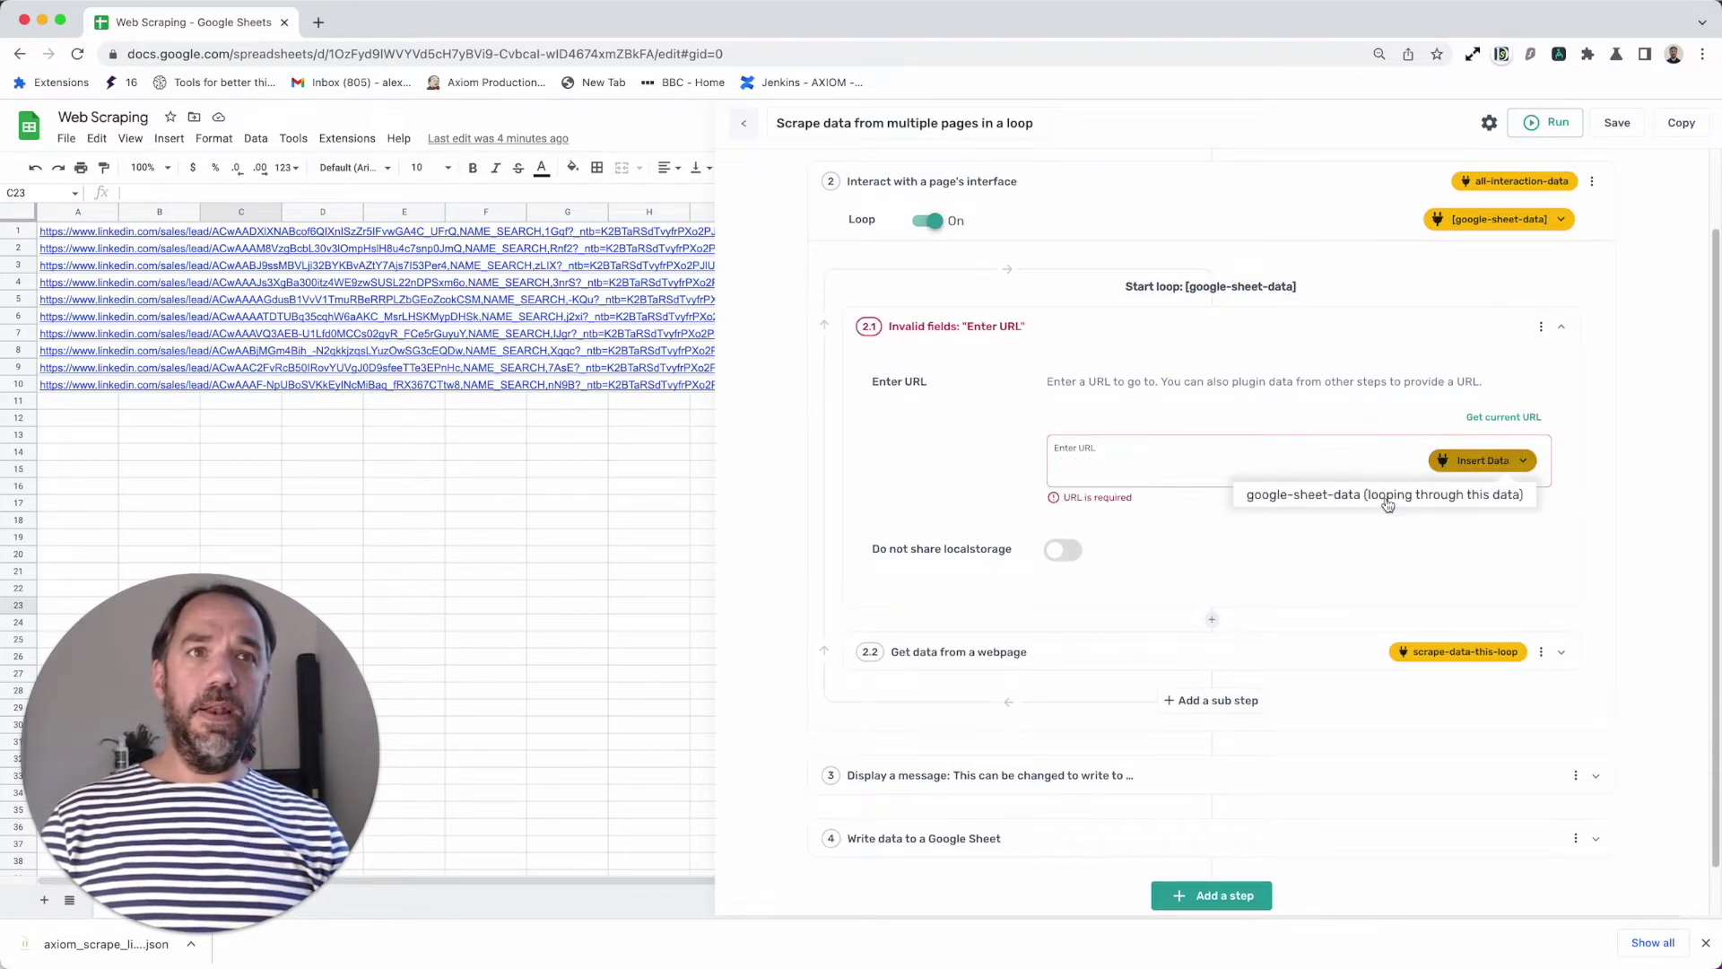
{"action": "left_click", "coordinate": [1450, 498]}
{"action": "scroll", "coordinate": [1103, 632], "scroll_direction": "down", "scroll_amount": 1}
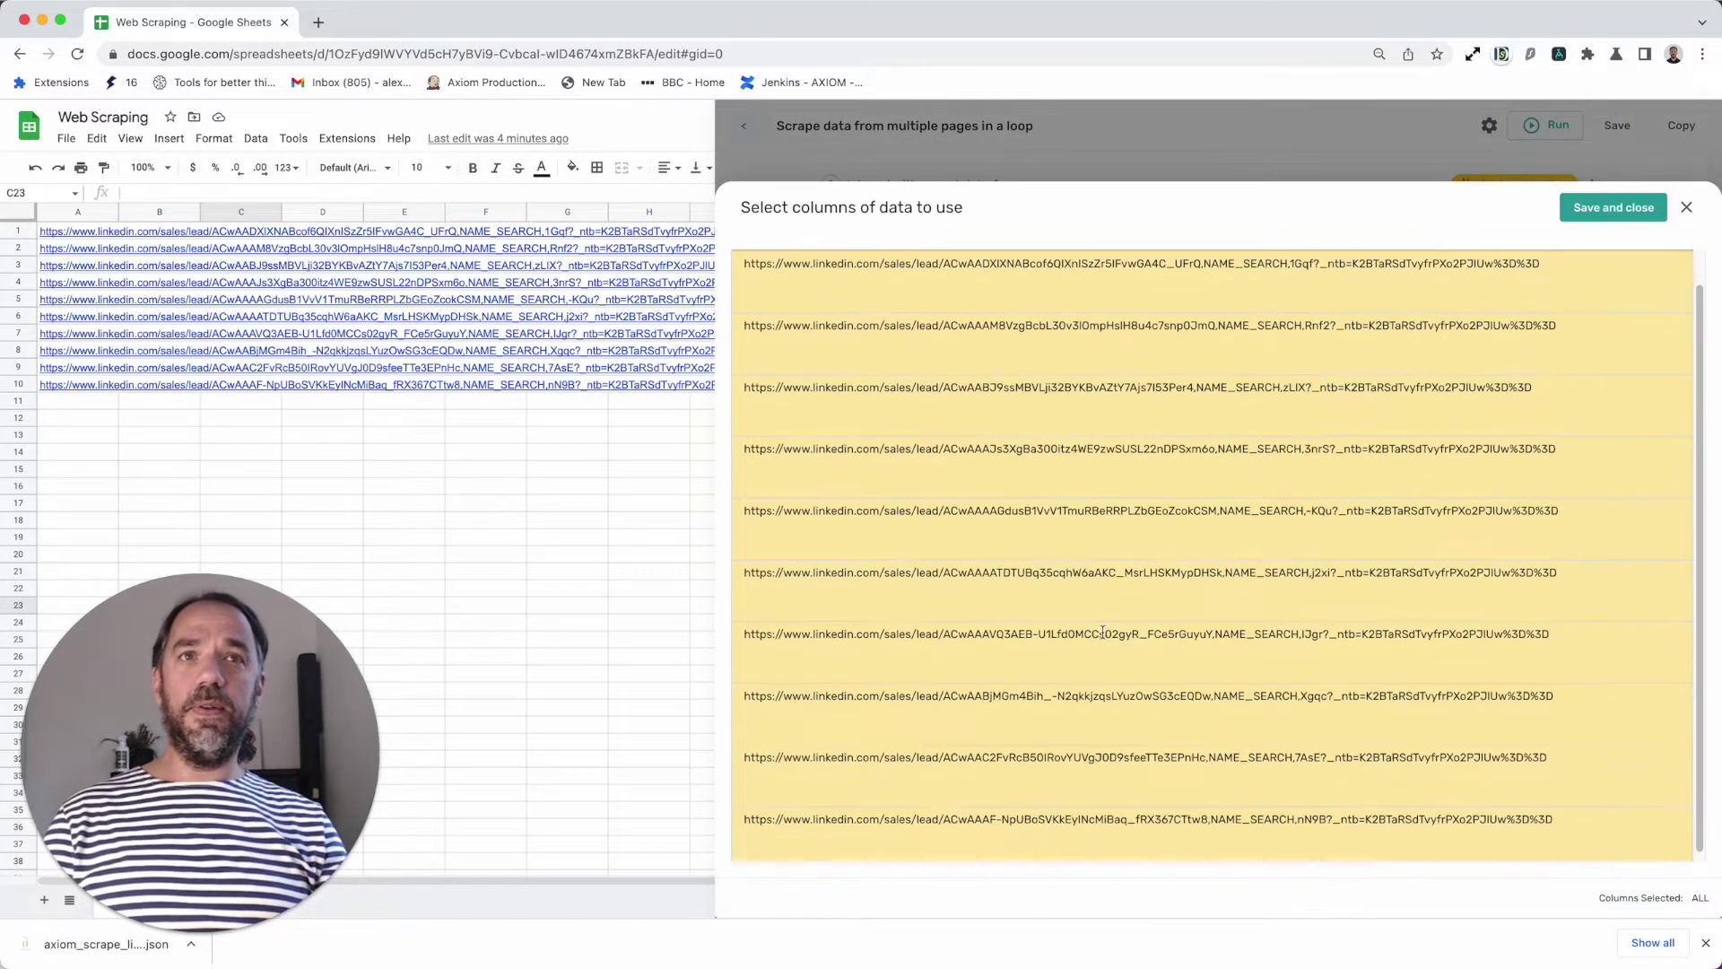
{"action": "left_click", "coordinate": [1612, 207]}
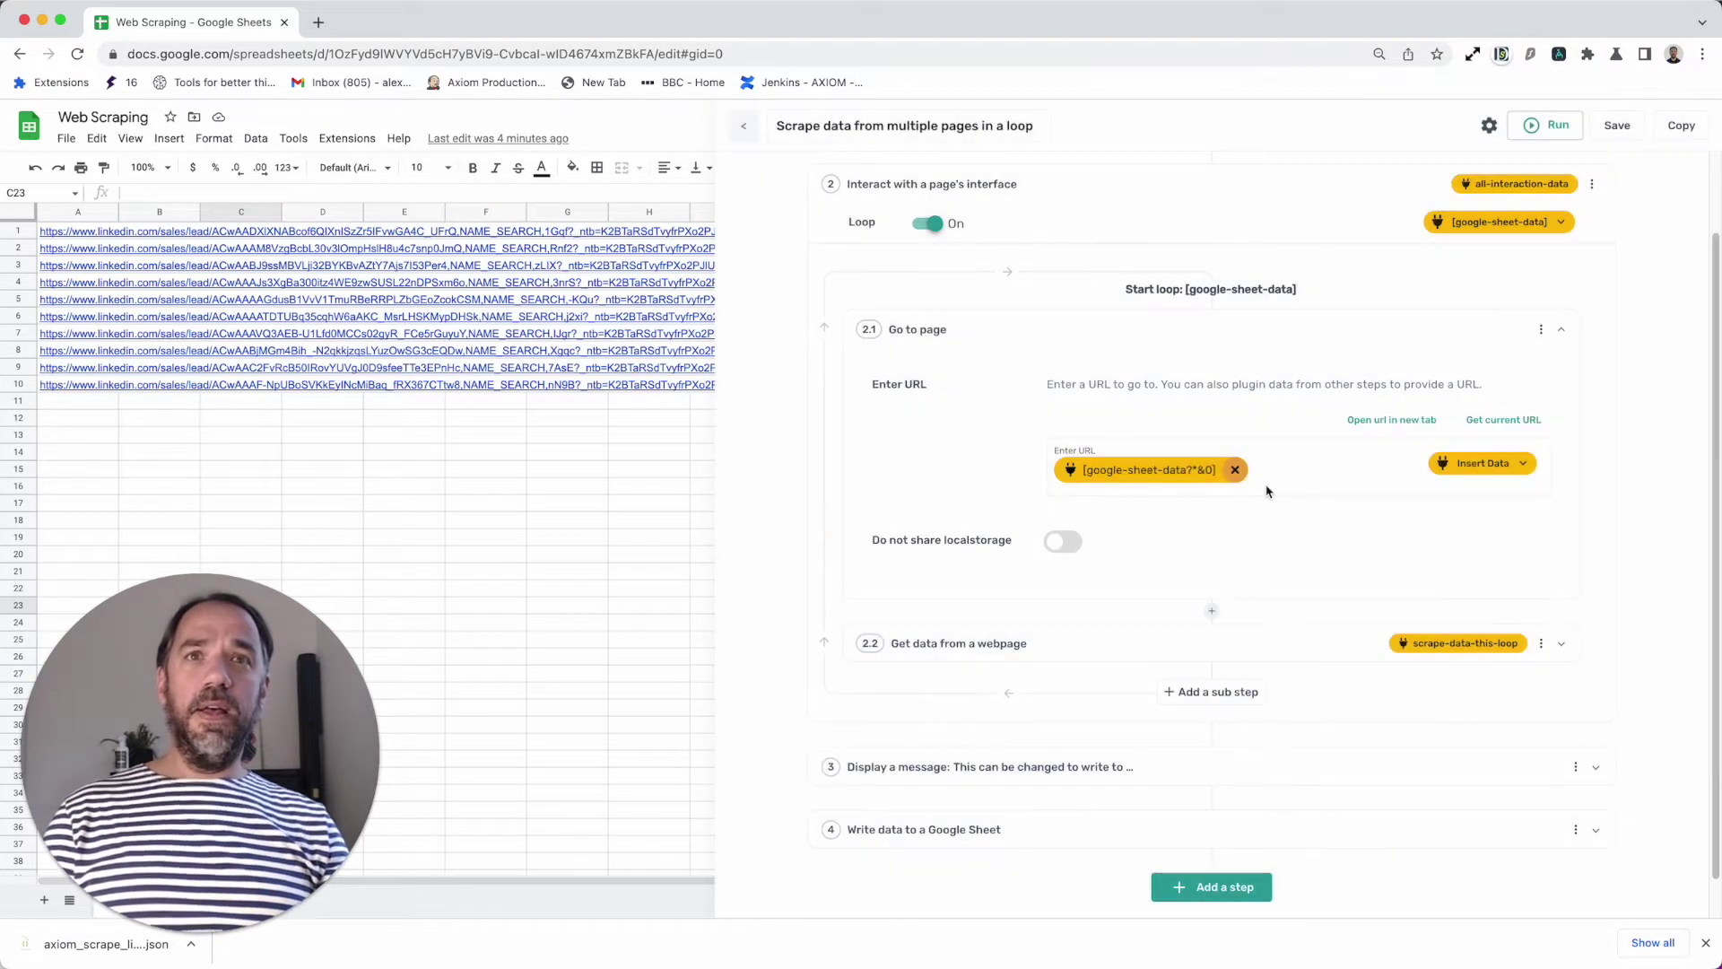
{"action": "scroll", "coordinate": [1267, 491], "scroll_direction": "up", "scroll_amount": 1}
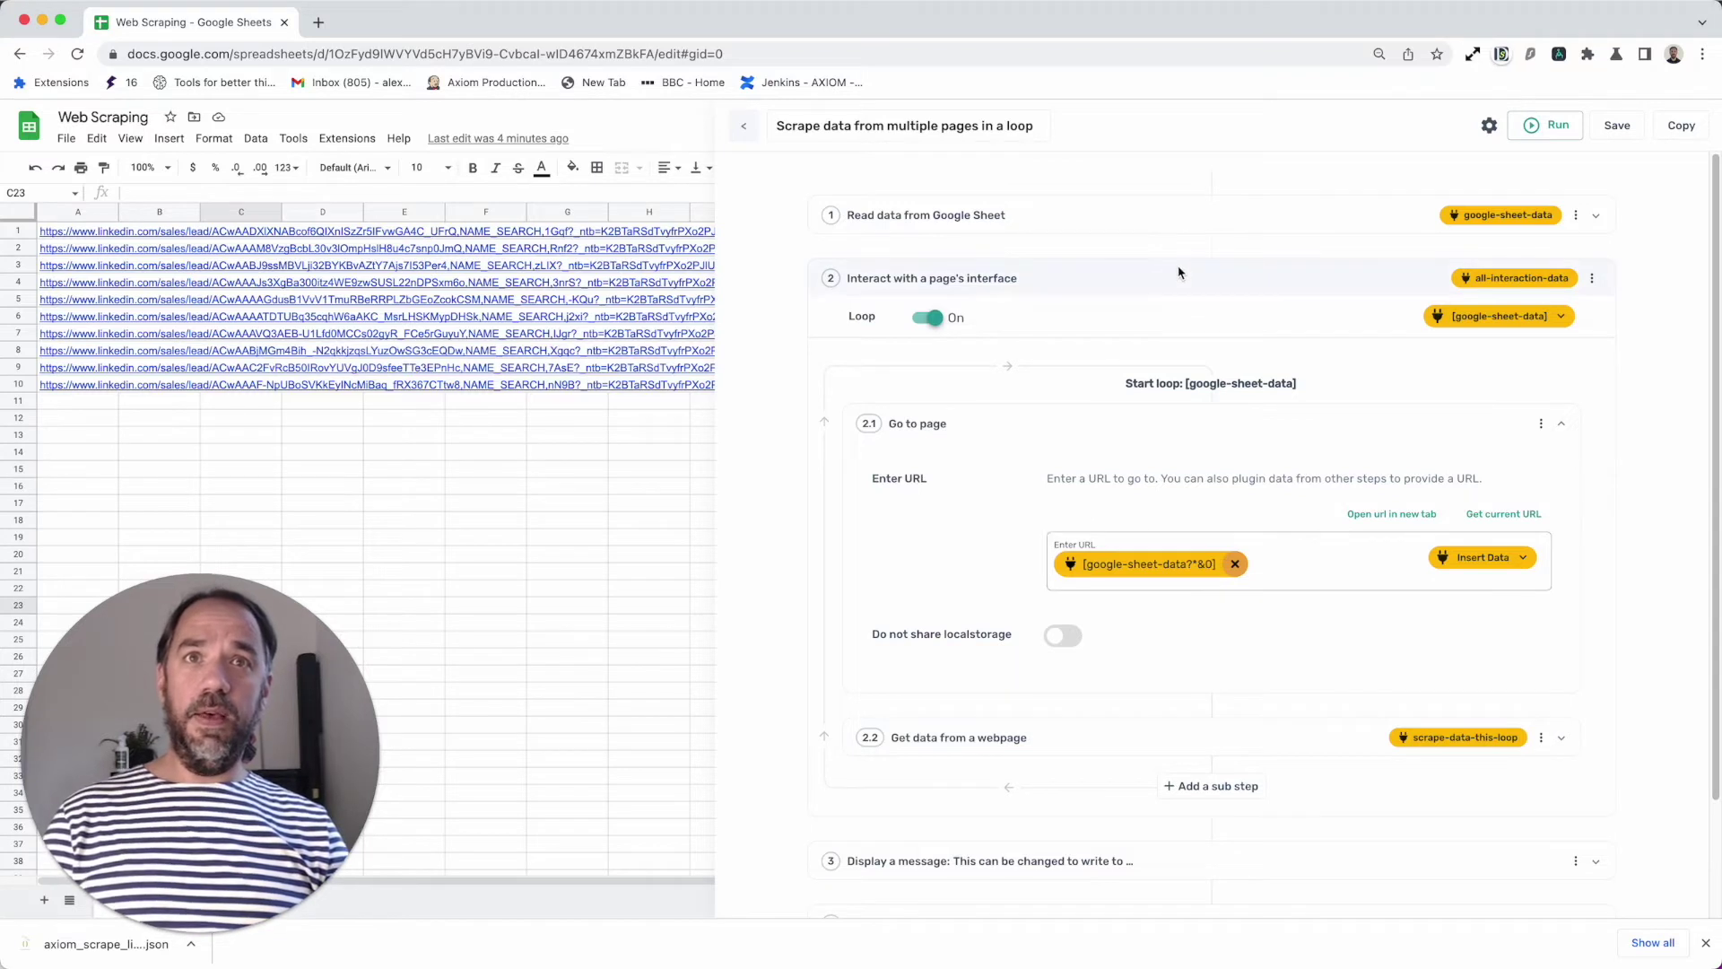
{"action": "scroll", "coordinate": [1127, 467], "scroll_direction": "down", "scroll_amount": 3}
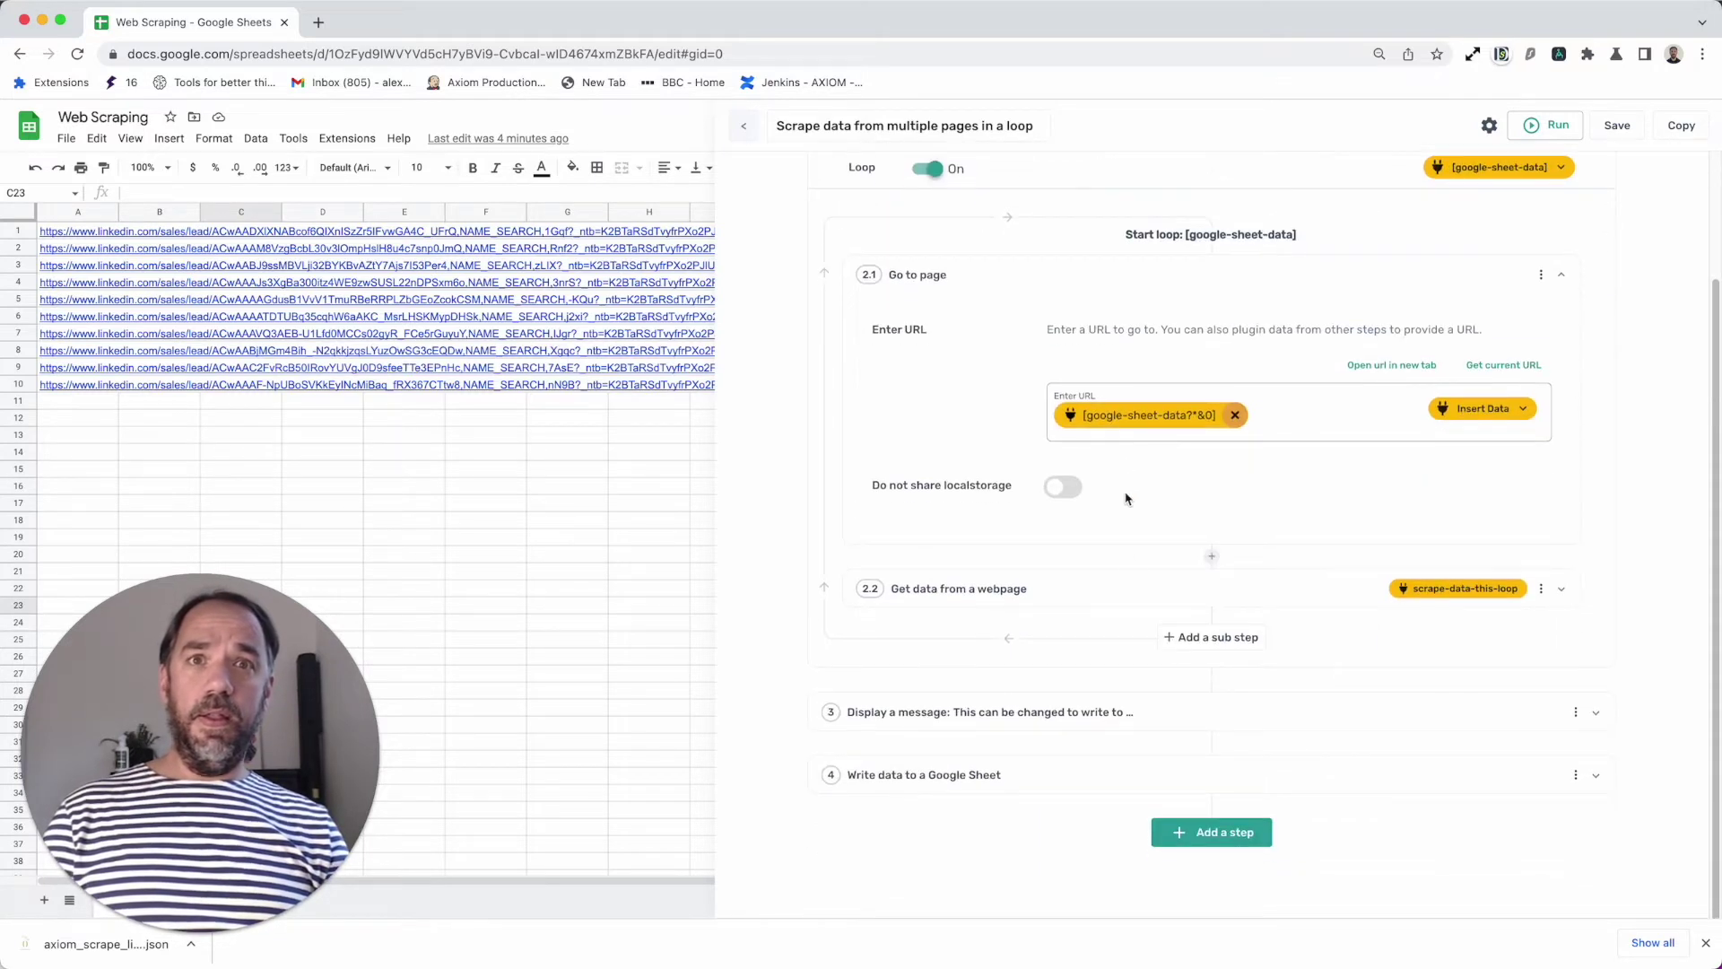
- Open the first profile link from cell A1 in a new tab
{"action": "left_click", "coordinate": [1130, 588]}
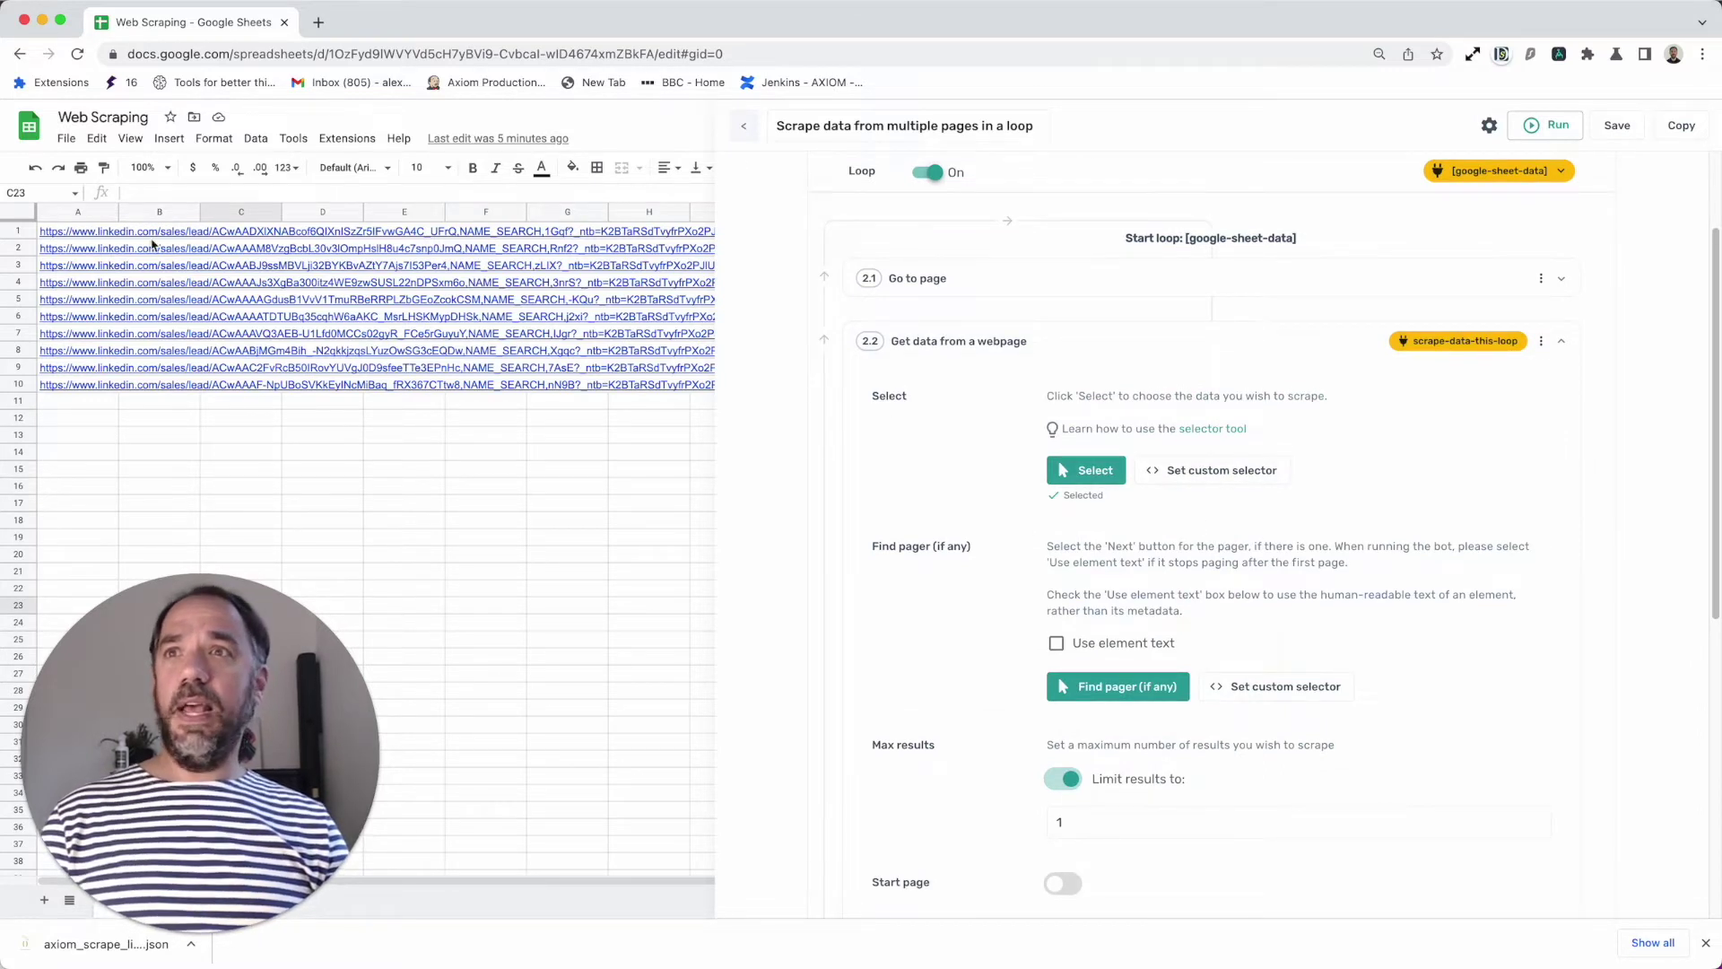
{"action": "left_click", "coordinate": [96, 234]}
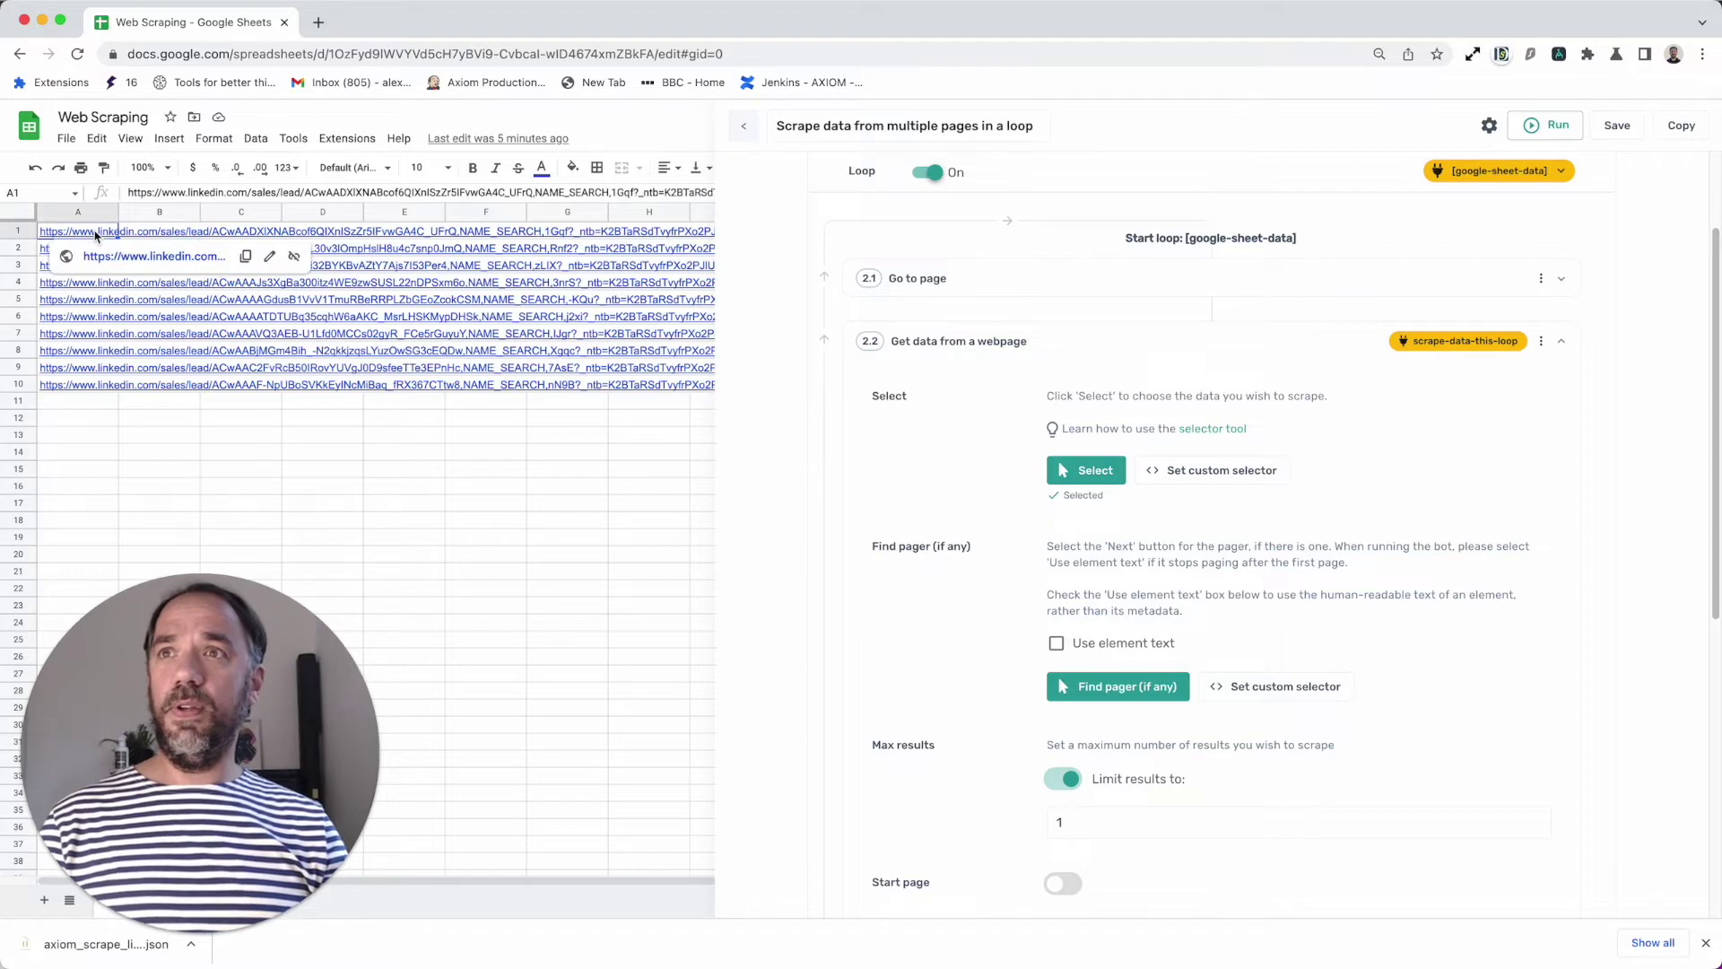
{"action": "left_click", "coordinate": [100, 257]}
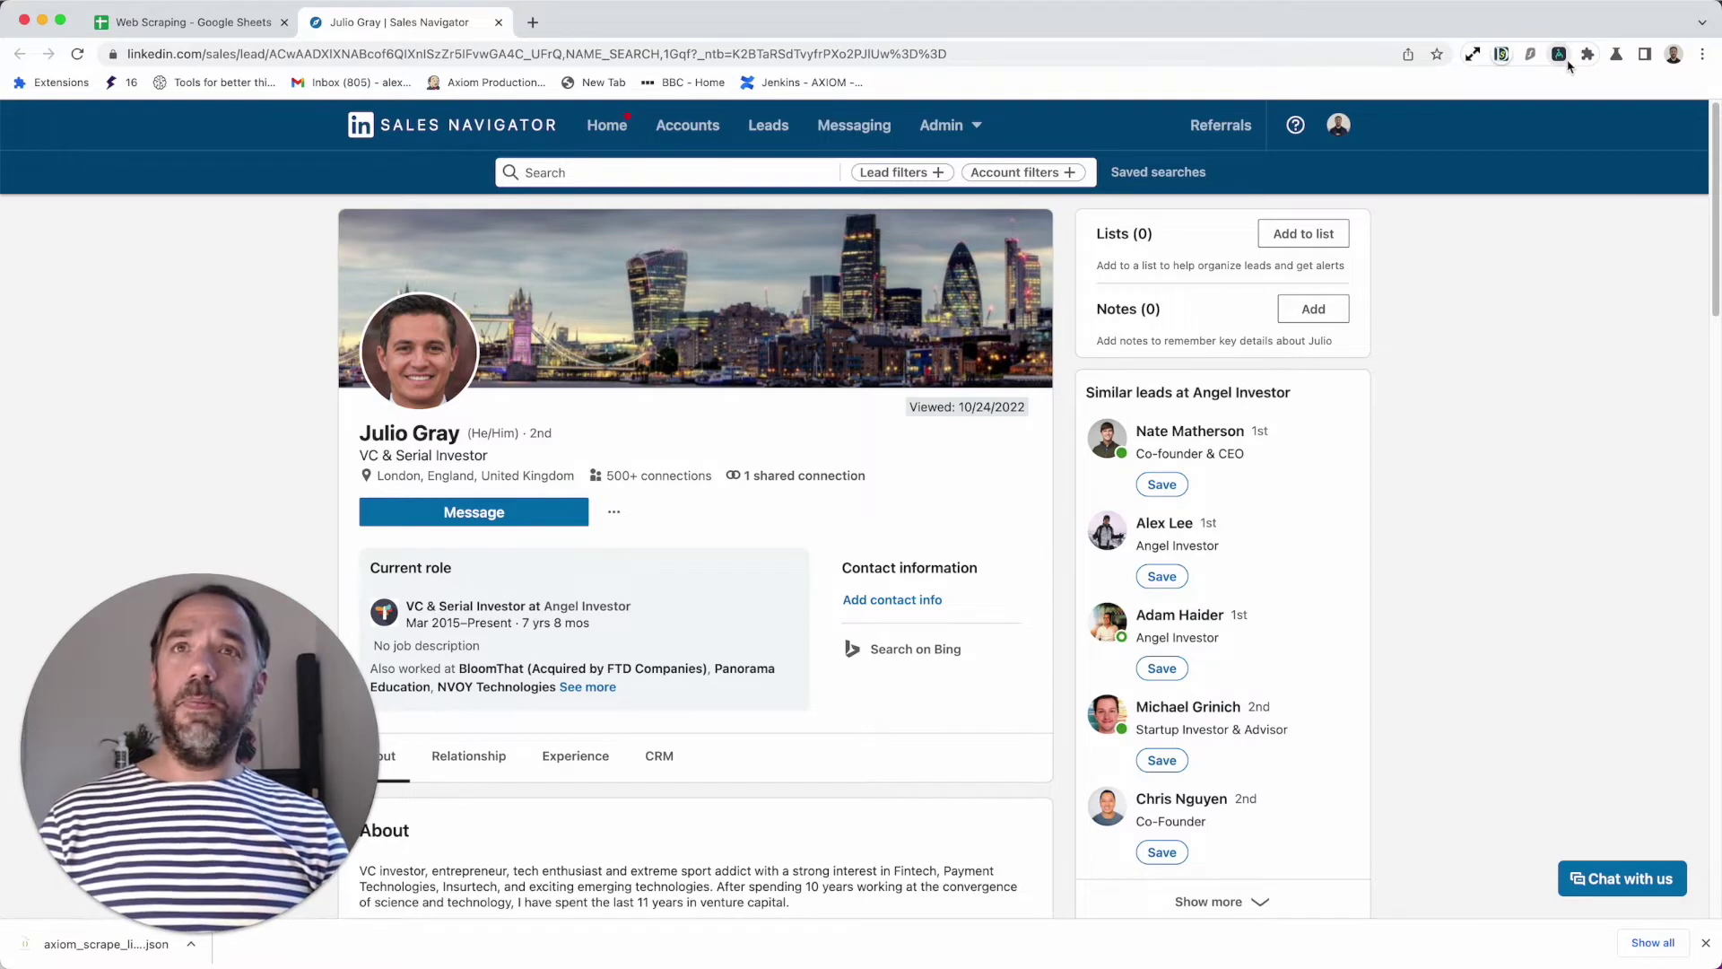
- In the Axiom panel, start Get data from a webpage selection and pick the lead's name
{"action": "left_click", "coordinate": [1562, 58]}
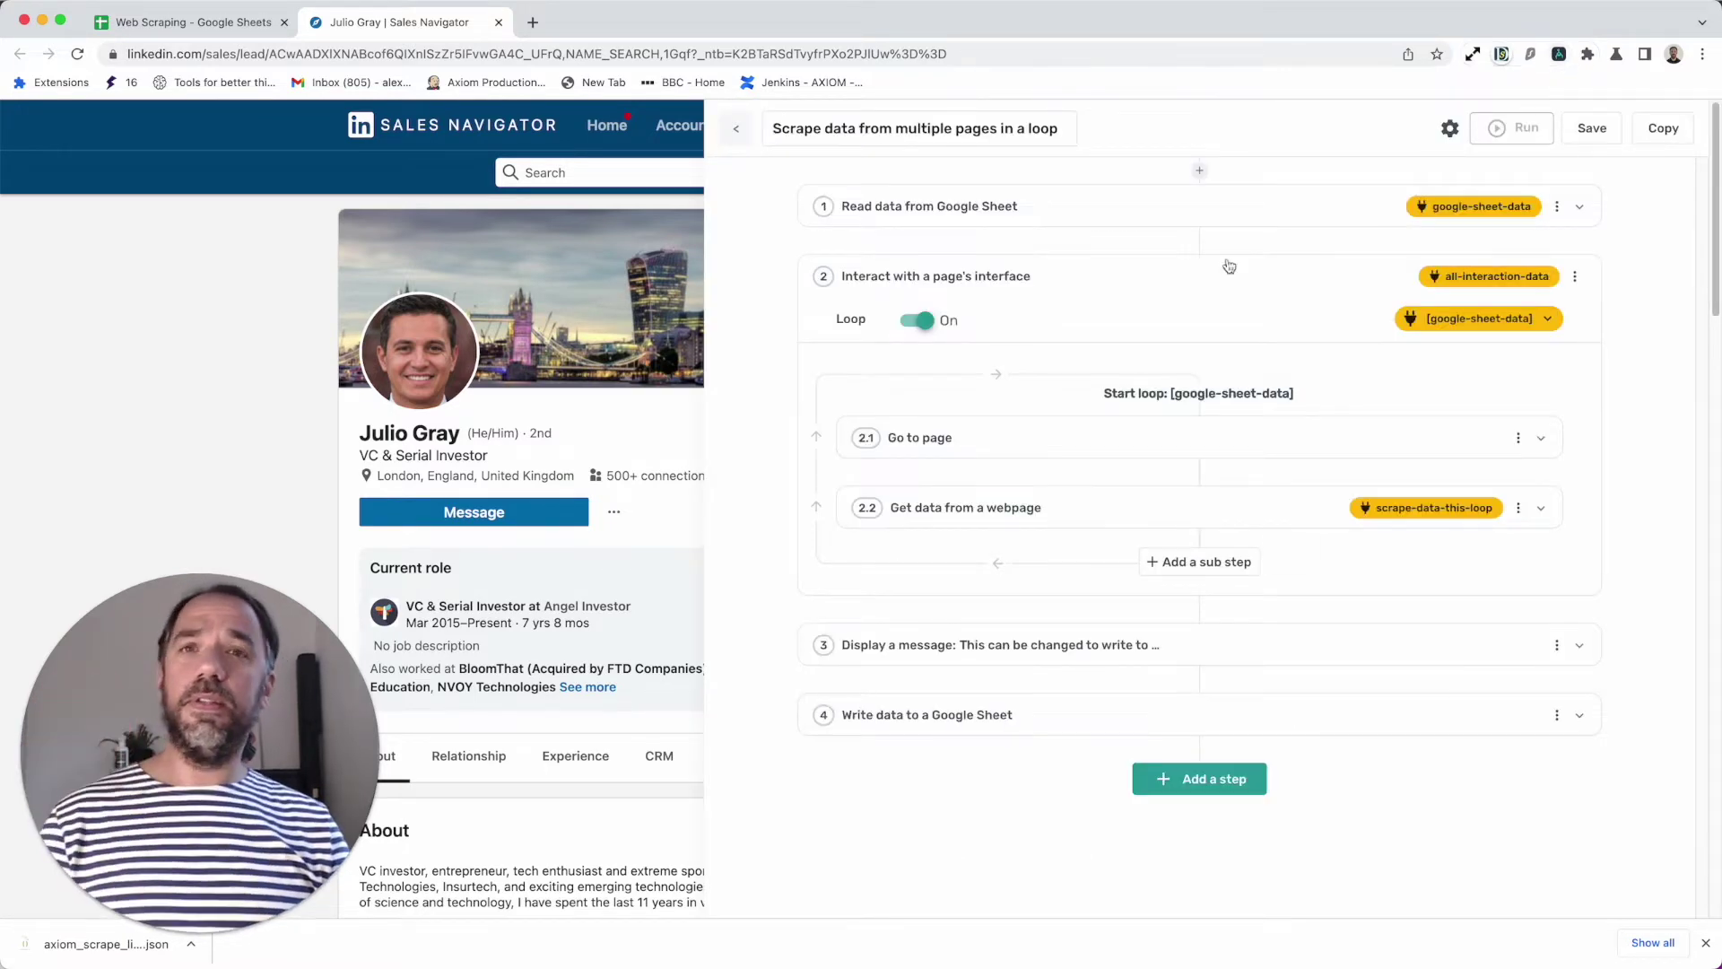
{"action": "left_click", "coordinate": [1146, 508]}
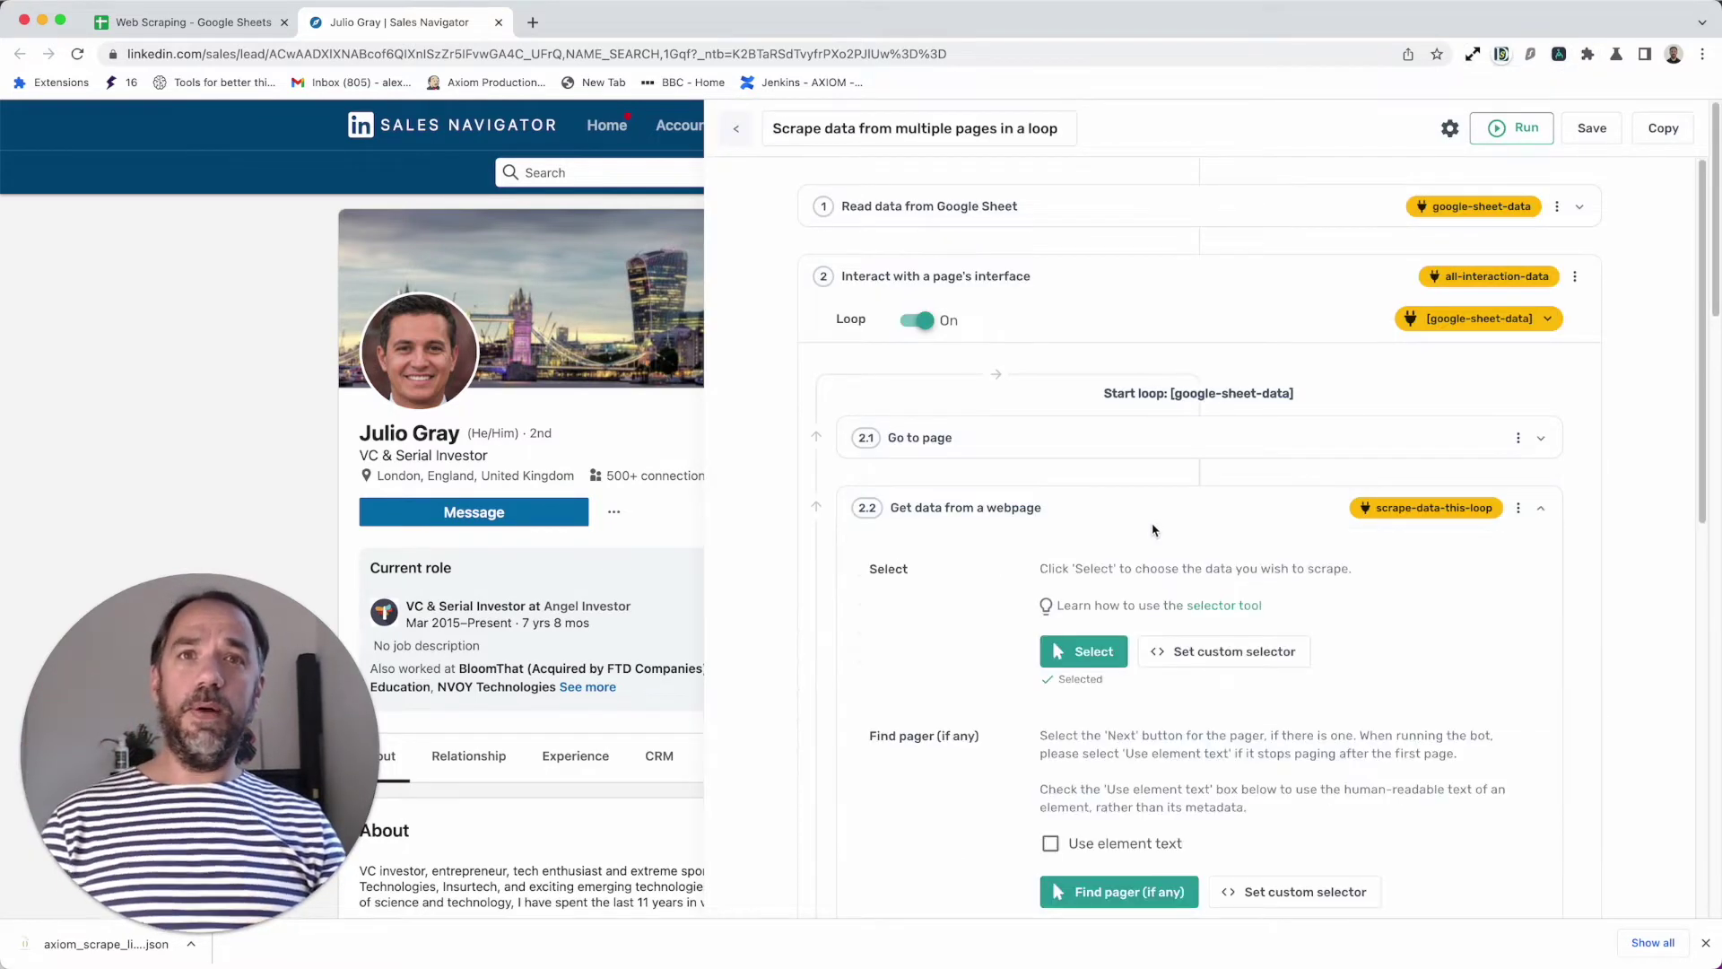
{"action": "scroll", "coordinate": [1157, 556], "scroll_direction": "down", "scroll_amount": 3}
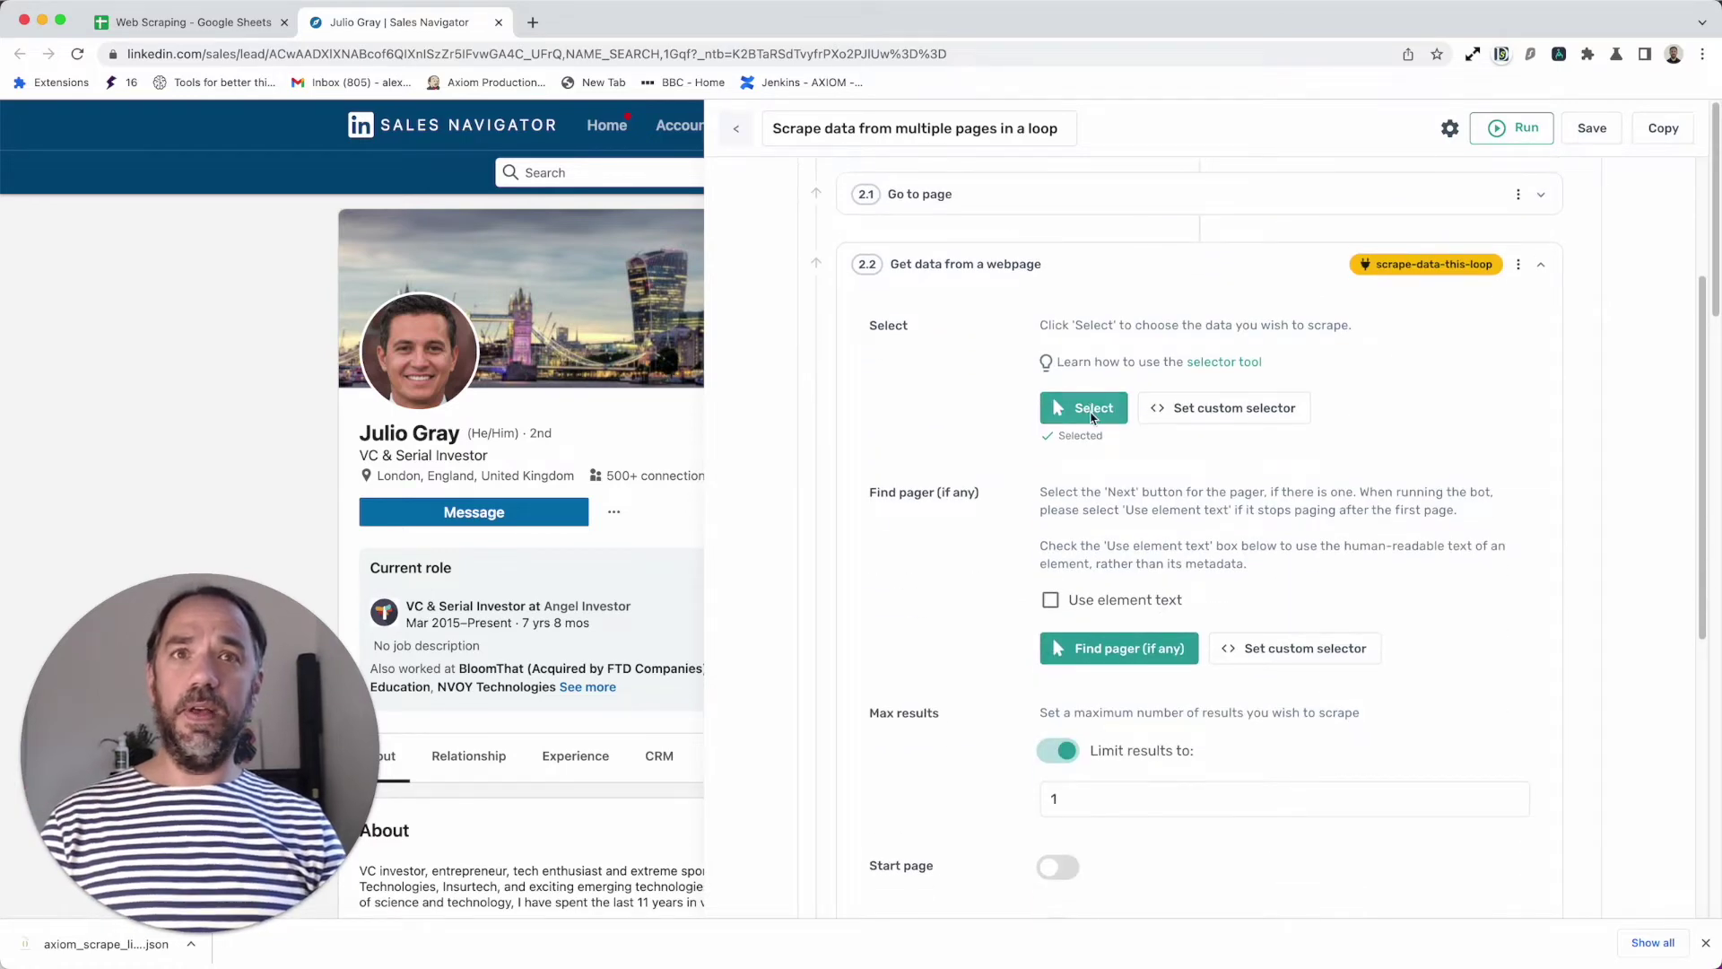
{"action": "left_click", "coordinate": [1083, 409]}
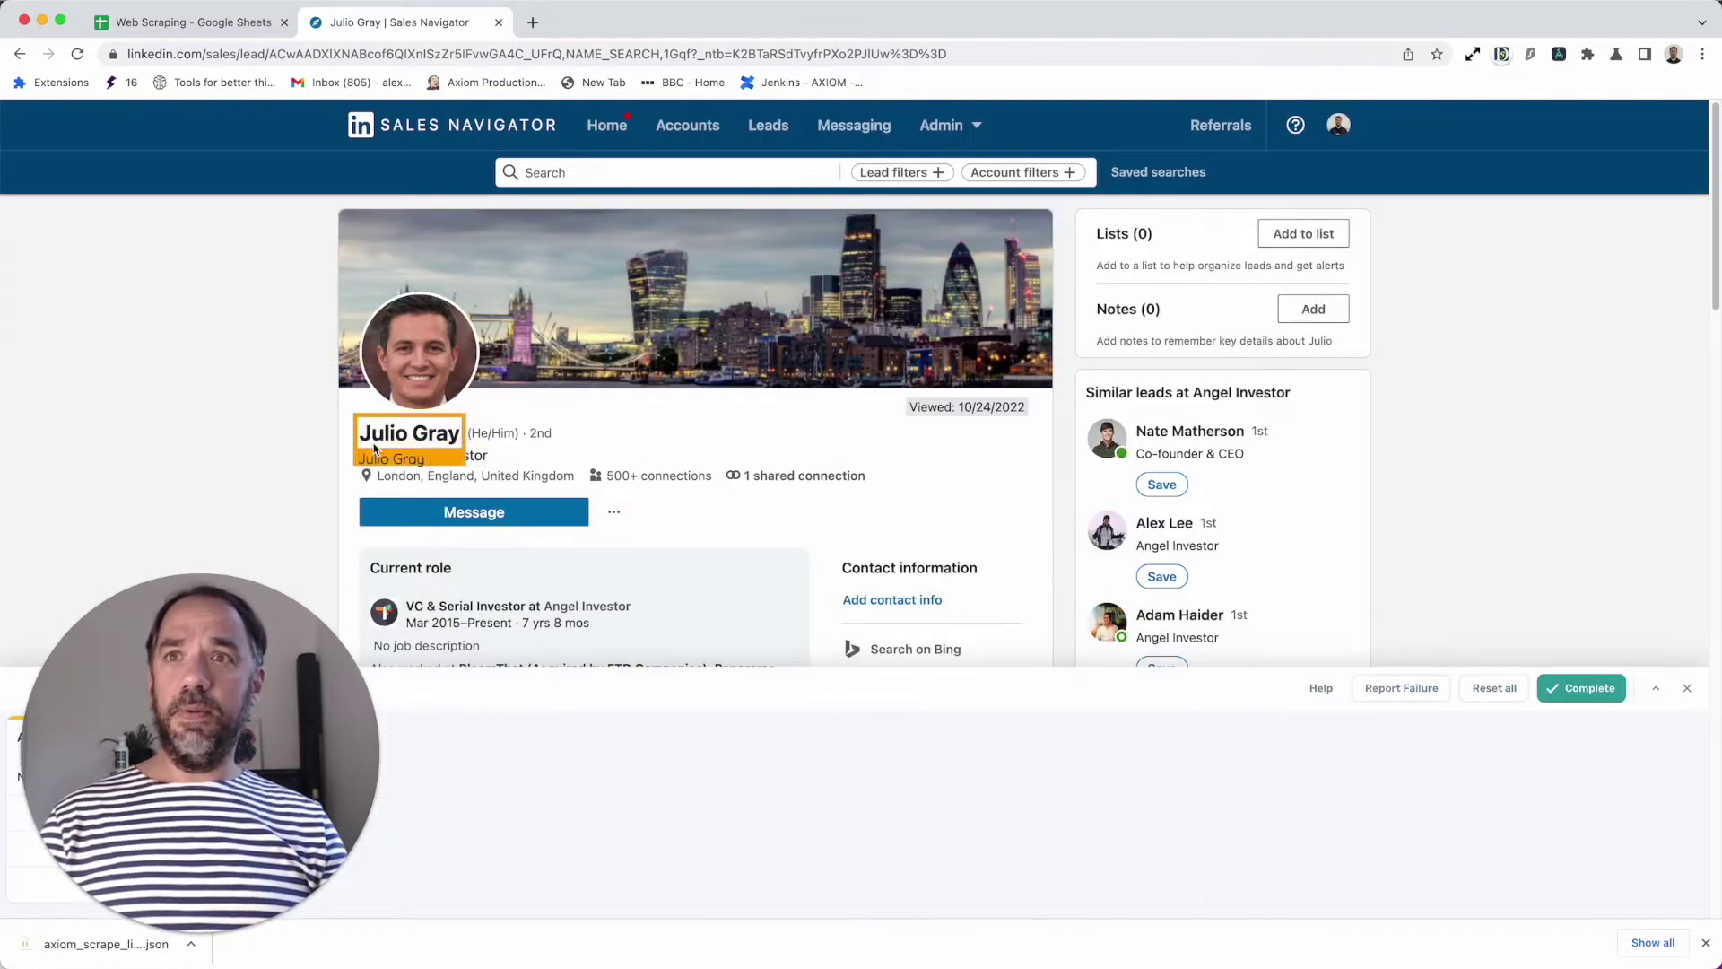
{"action": "left_click", "coordinate": [375, 449]}
- Add column B holding the profile's VC & Serial Investor headline and complete the selection
{"action": "left_click_drag", "start_coordinate": [224, 690], "coordinate": [238, 169]}
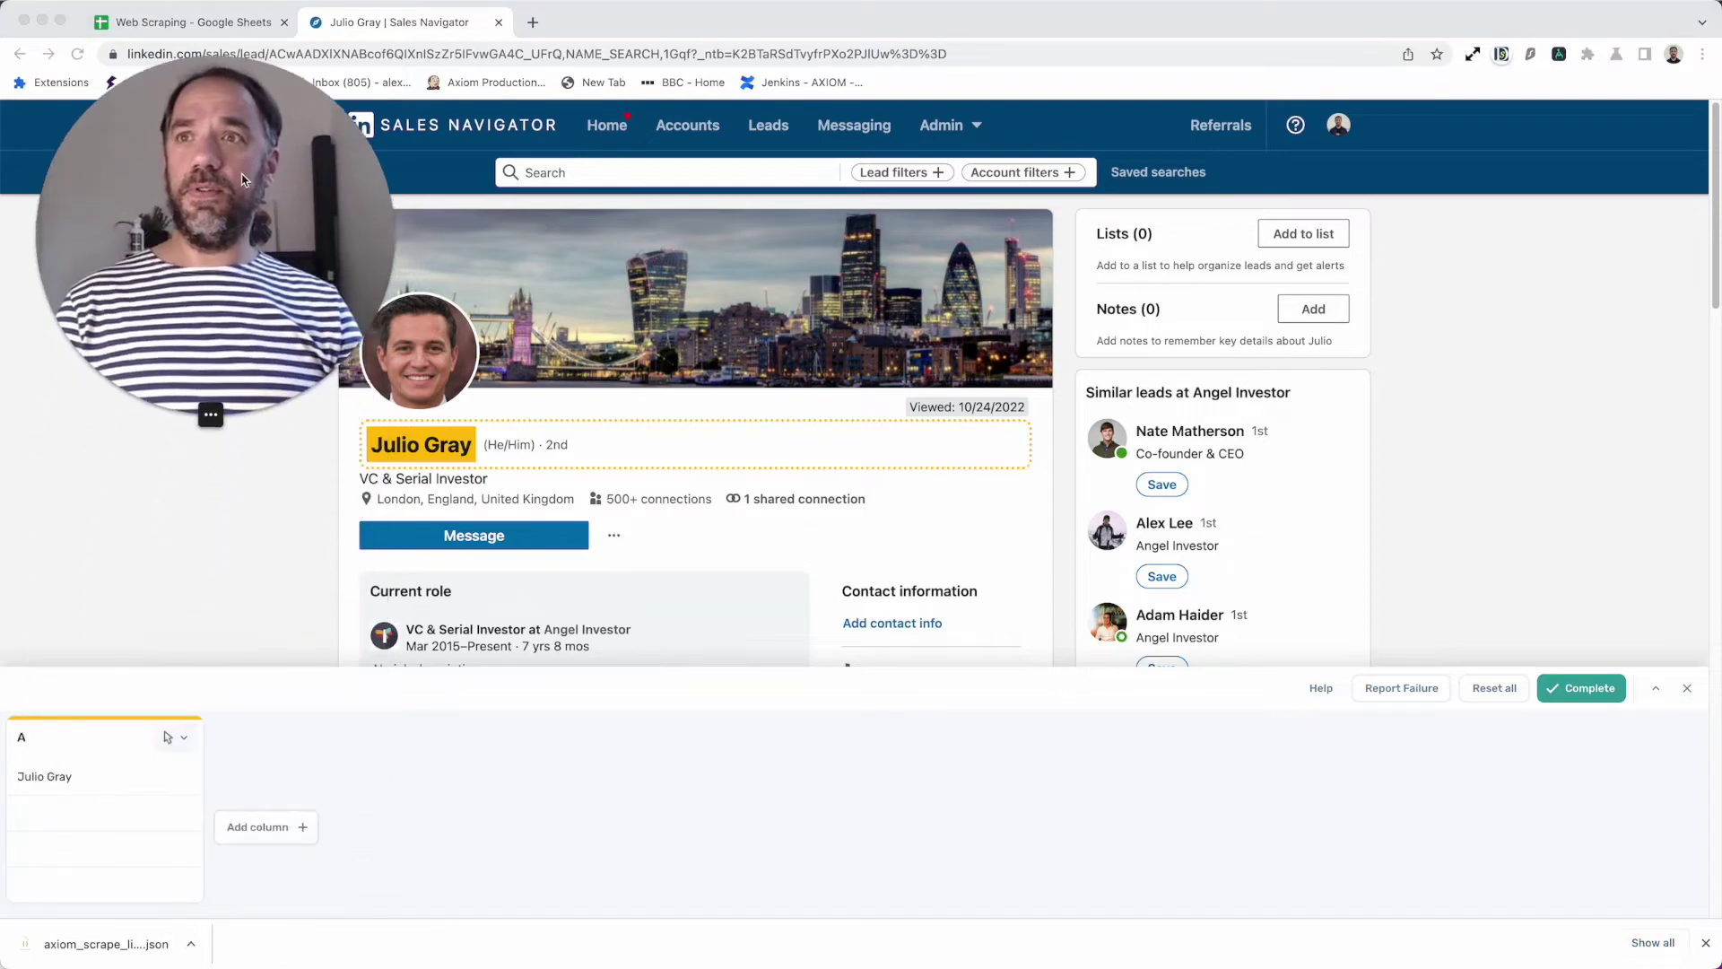
{"action": "left_click", "coordinate": [235, 827]}
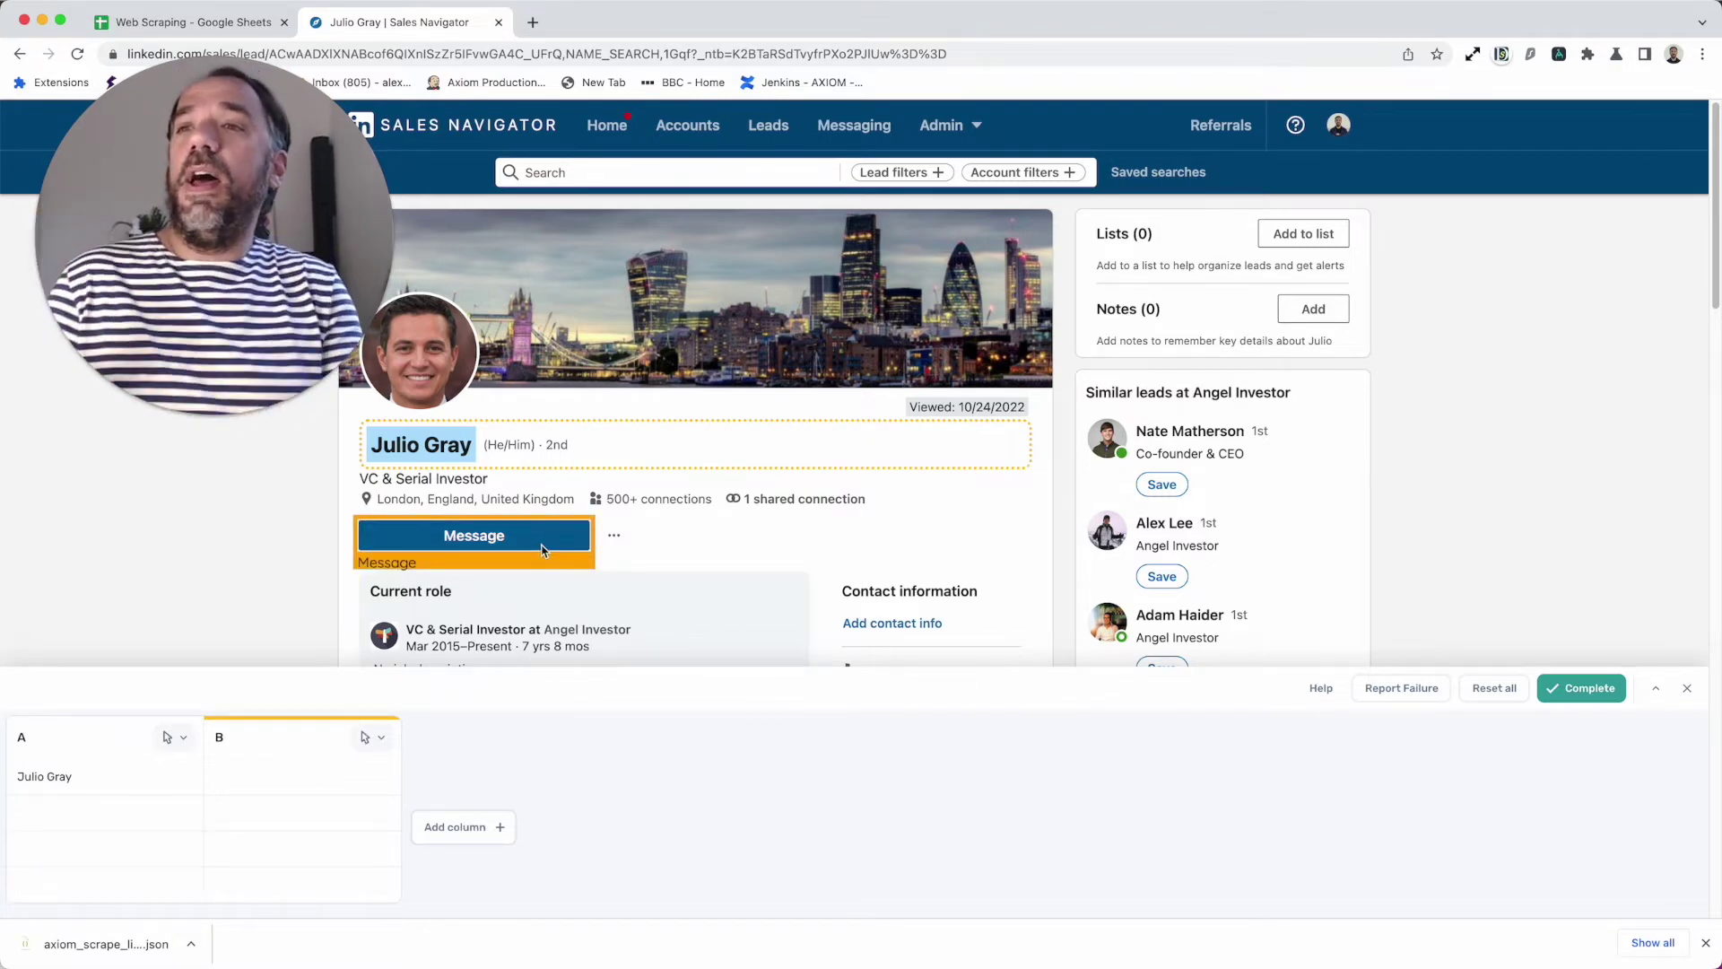
{"action": "scroll", "coordinate": [515, 631], "scroll_direction": "down", "scroll_amount": 2}
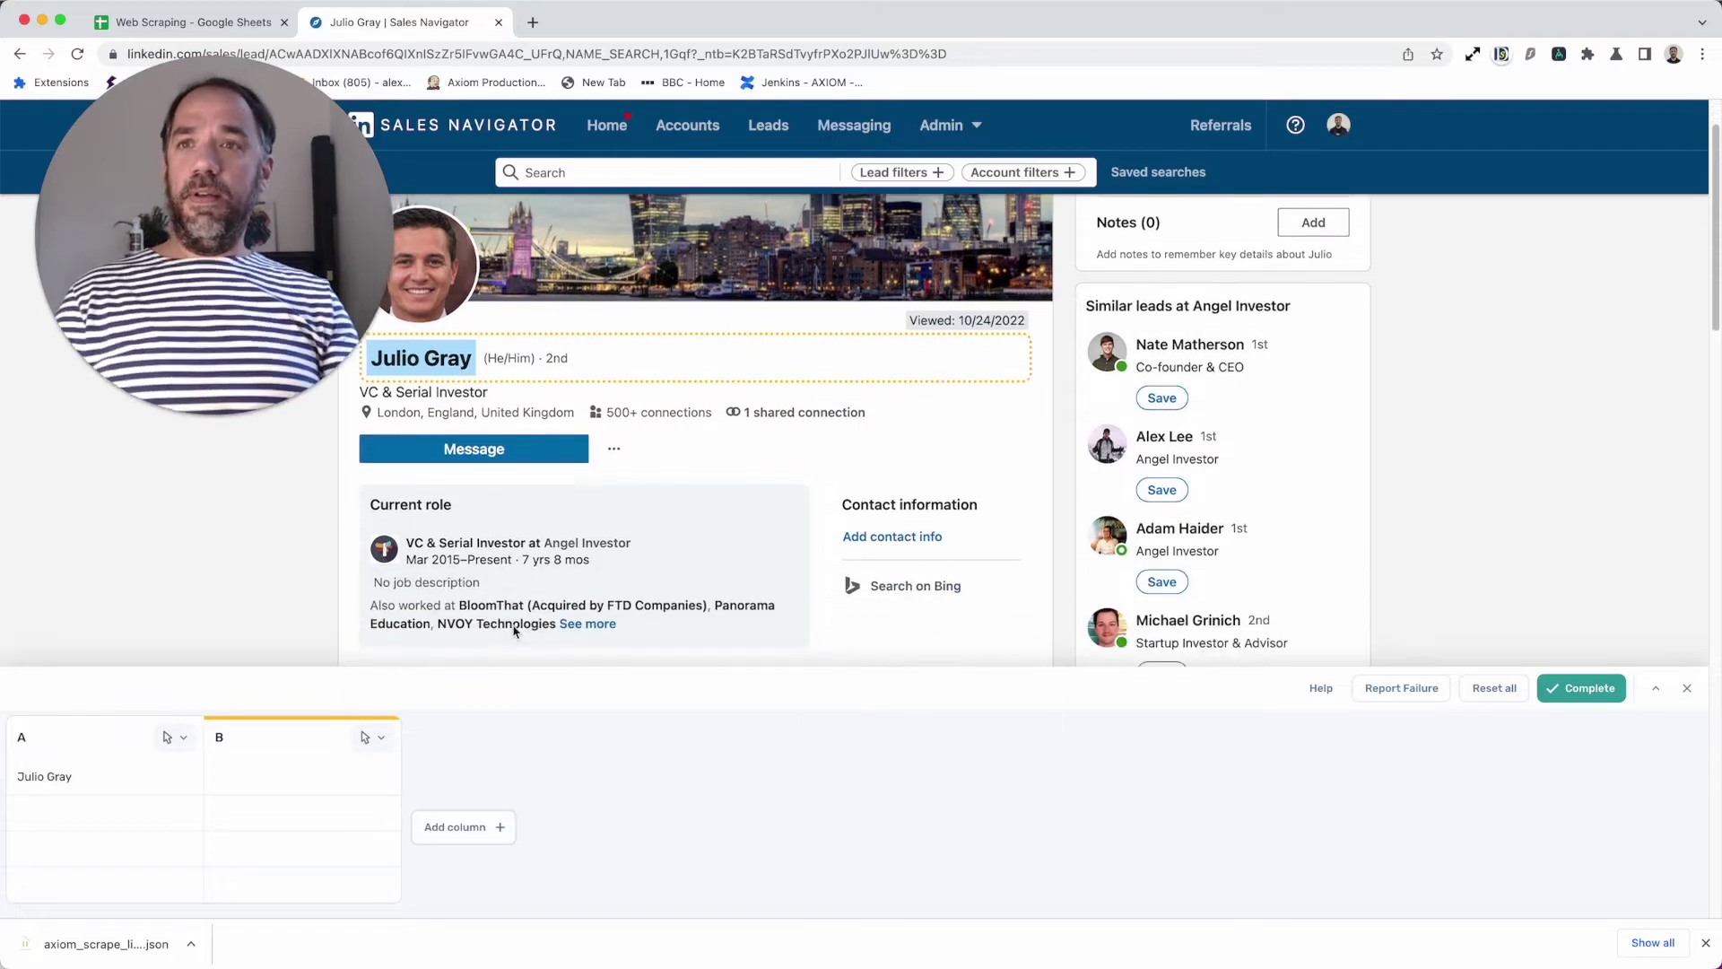
{"action": "scroll", "coordinate": [515, 630], "scroll_direction": "down", "scroll_amount": 5}
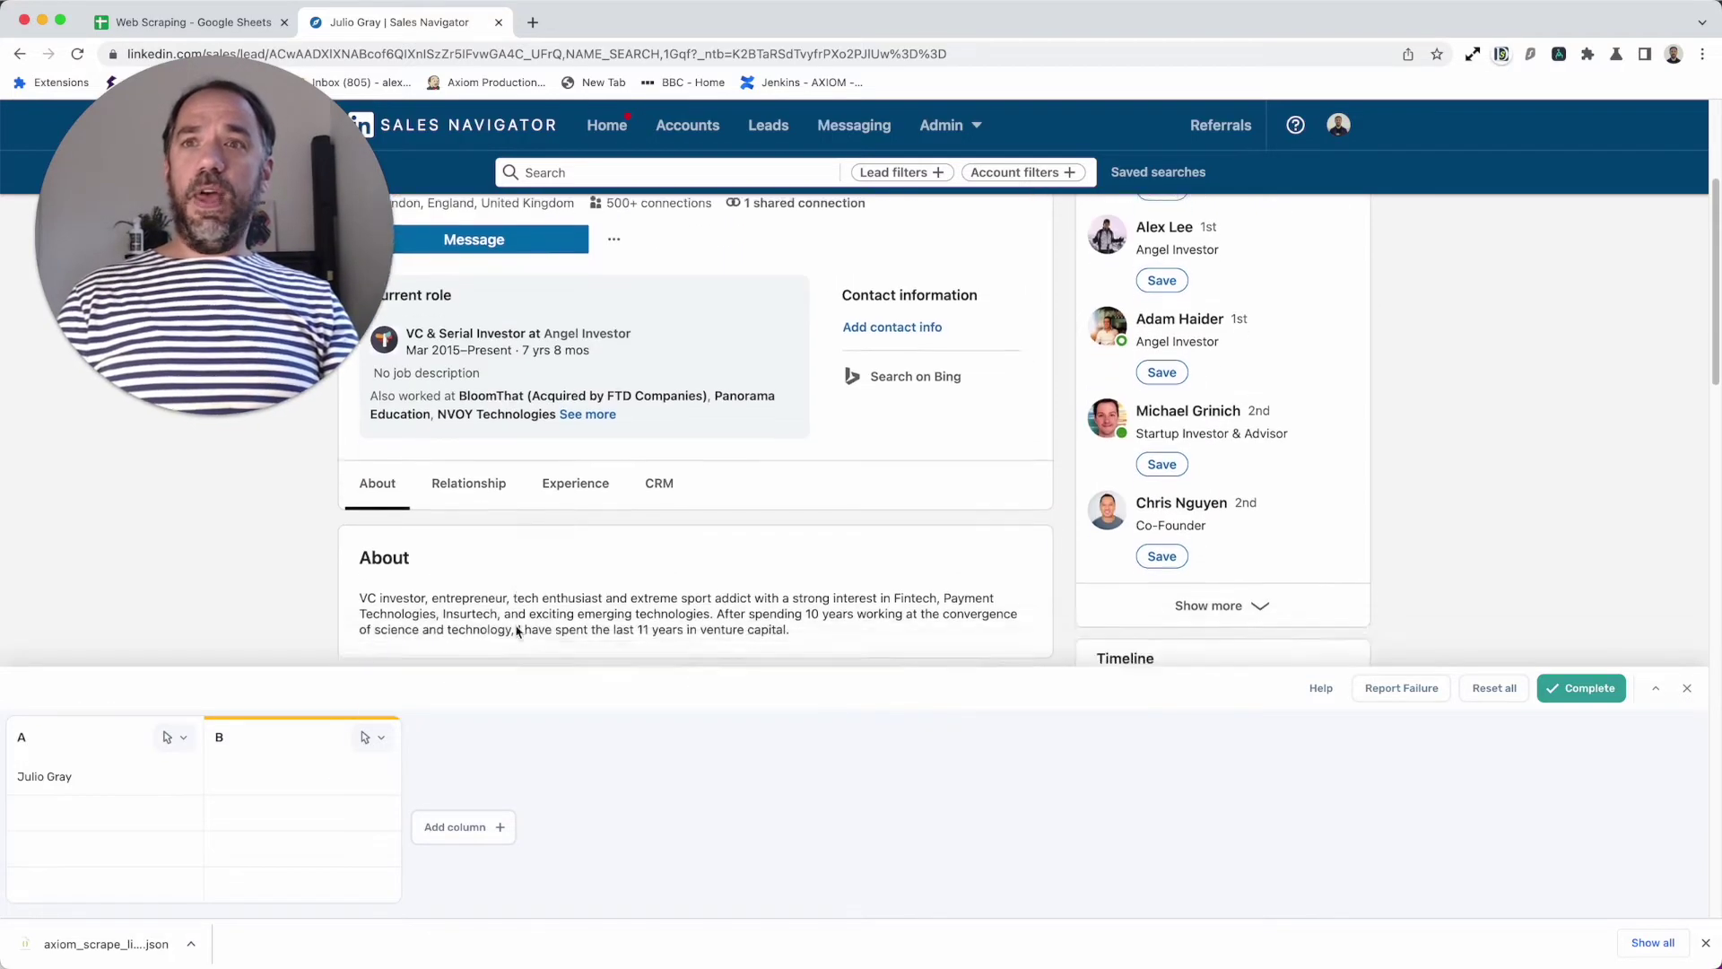
{"action": "scroll", "coordinate": [577, 615], "scroll_direction": "up", "scroll_amount": 7}
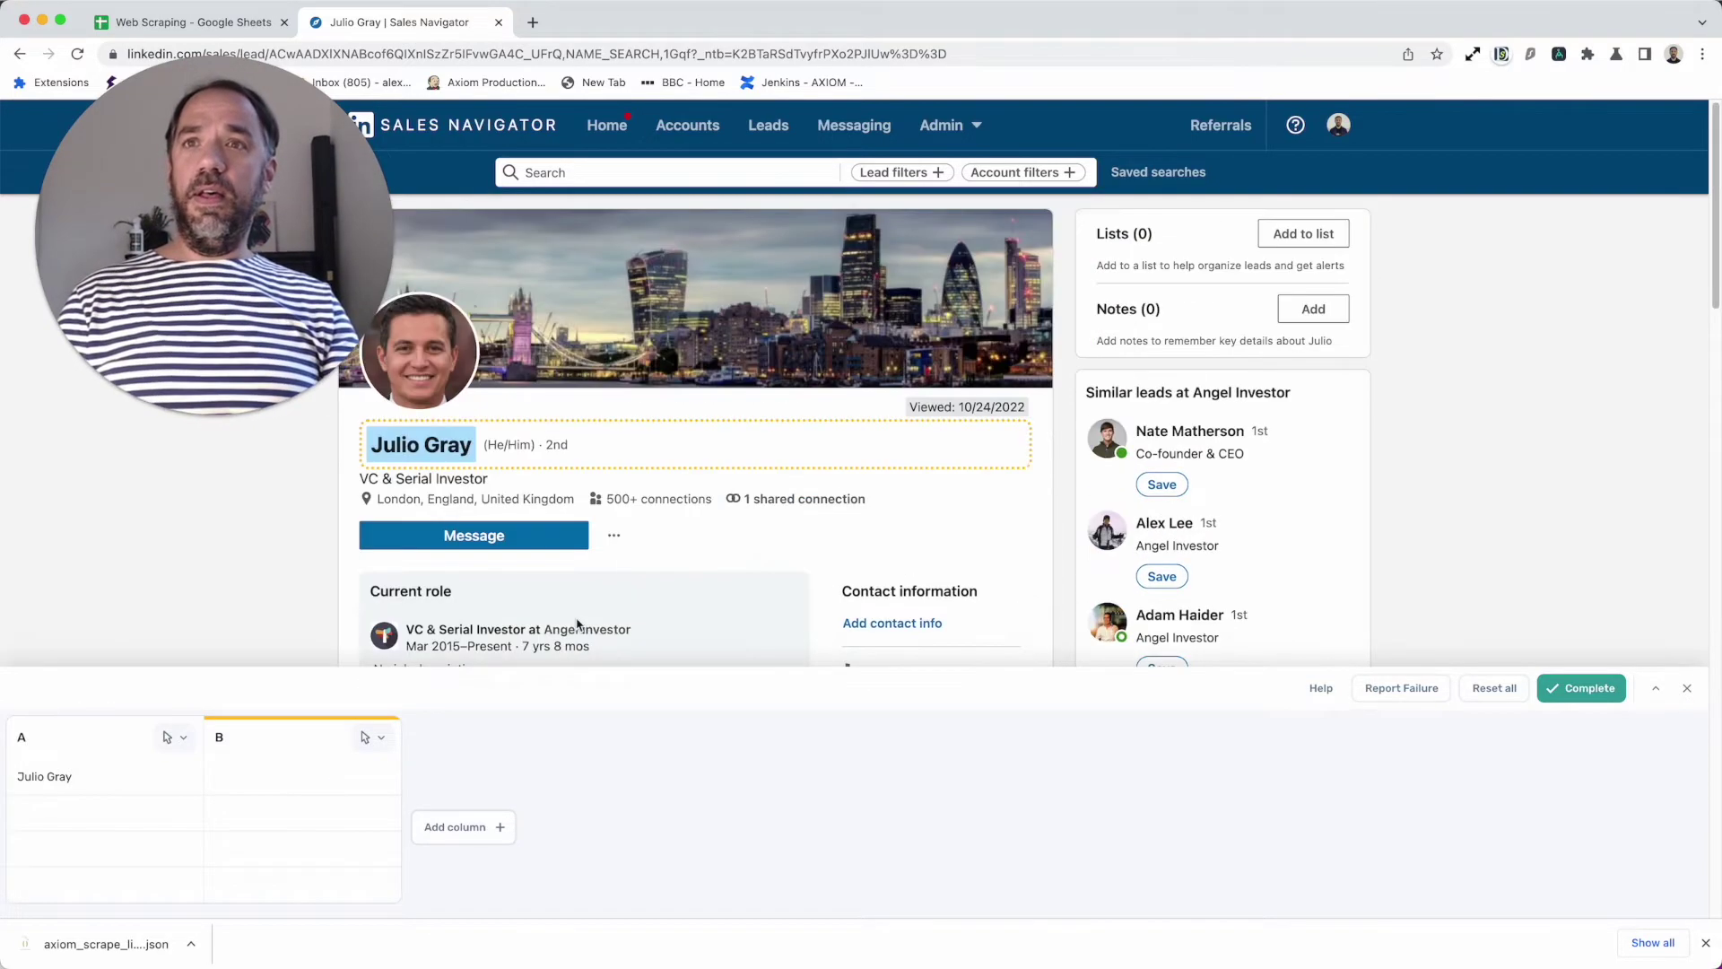
{"action": "left_click", "coordinate": [491, 481]}
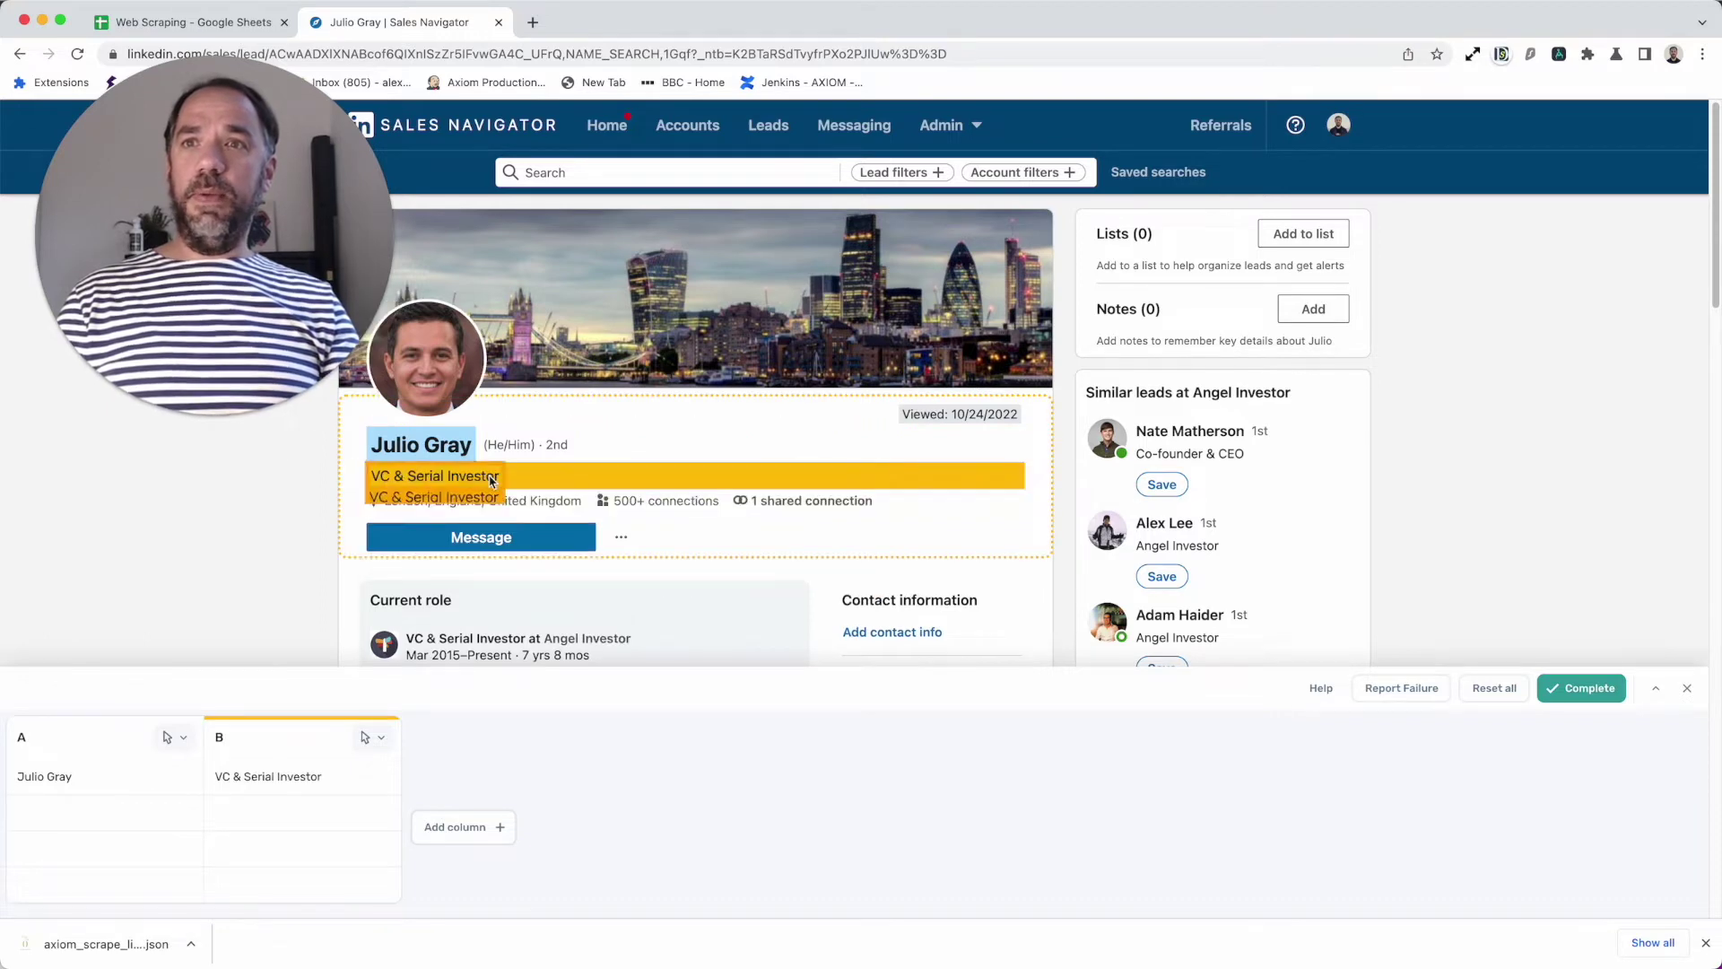
{"action": "left_click", "coordinate": [1590, 691]}
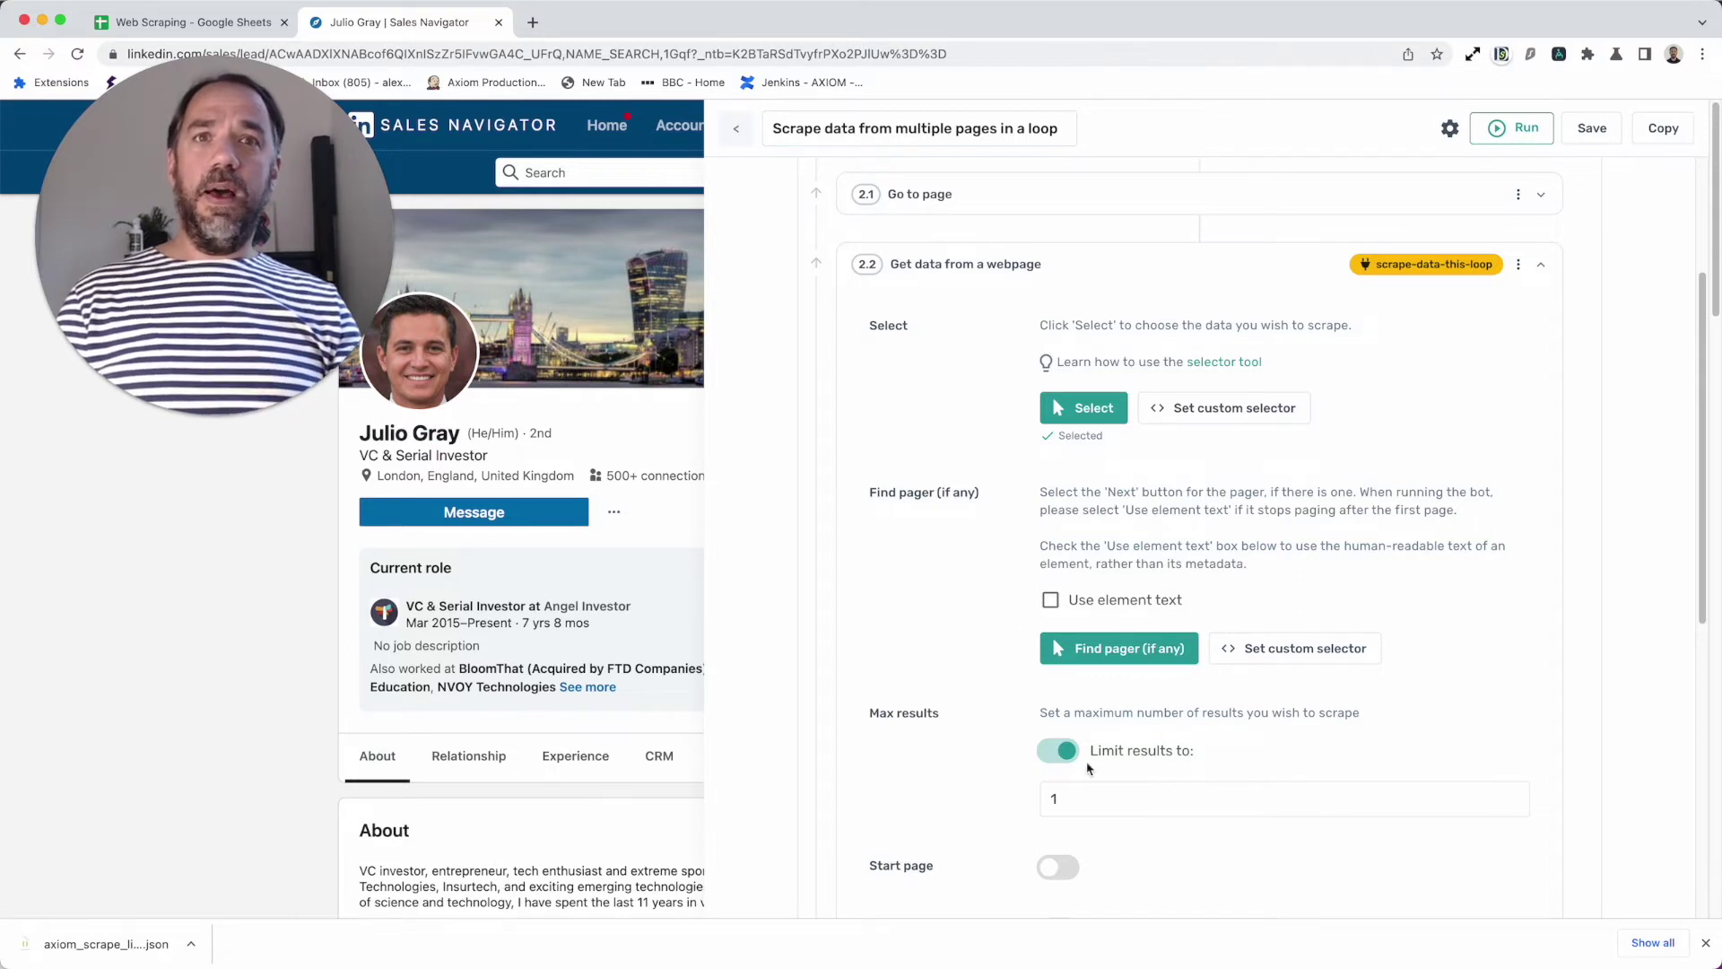
- Re-insert [all-interaction-data] into the display-message step, then switch step 2's Loop off
{"action": "left_click", "coordinate": [1203, 279]}
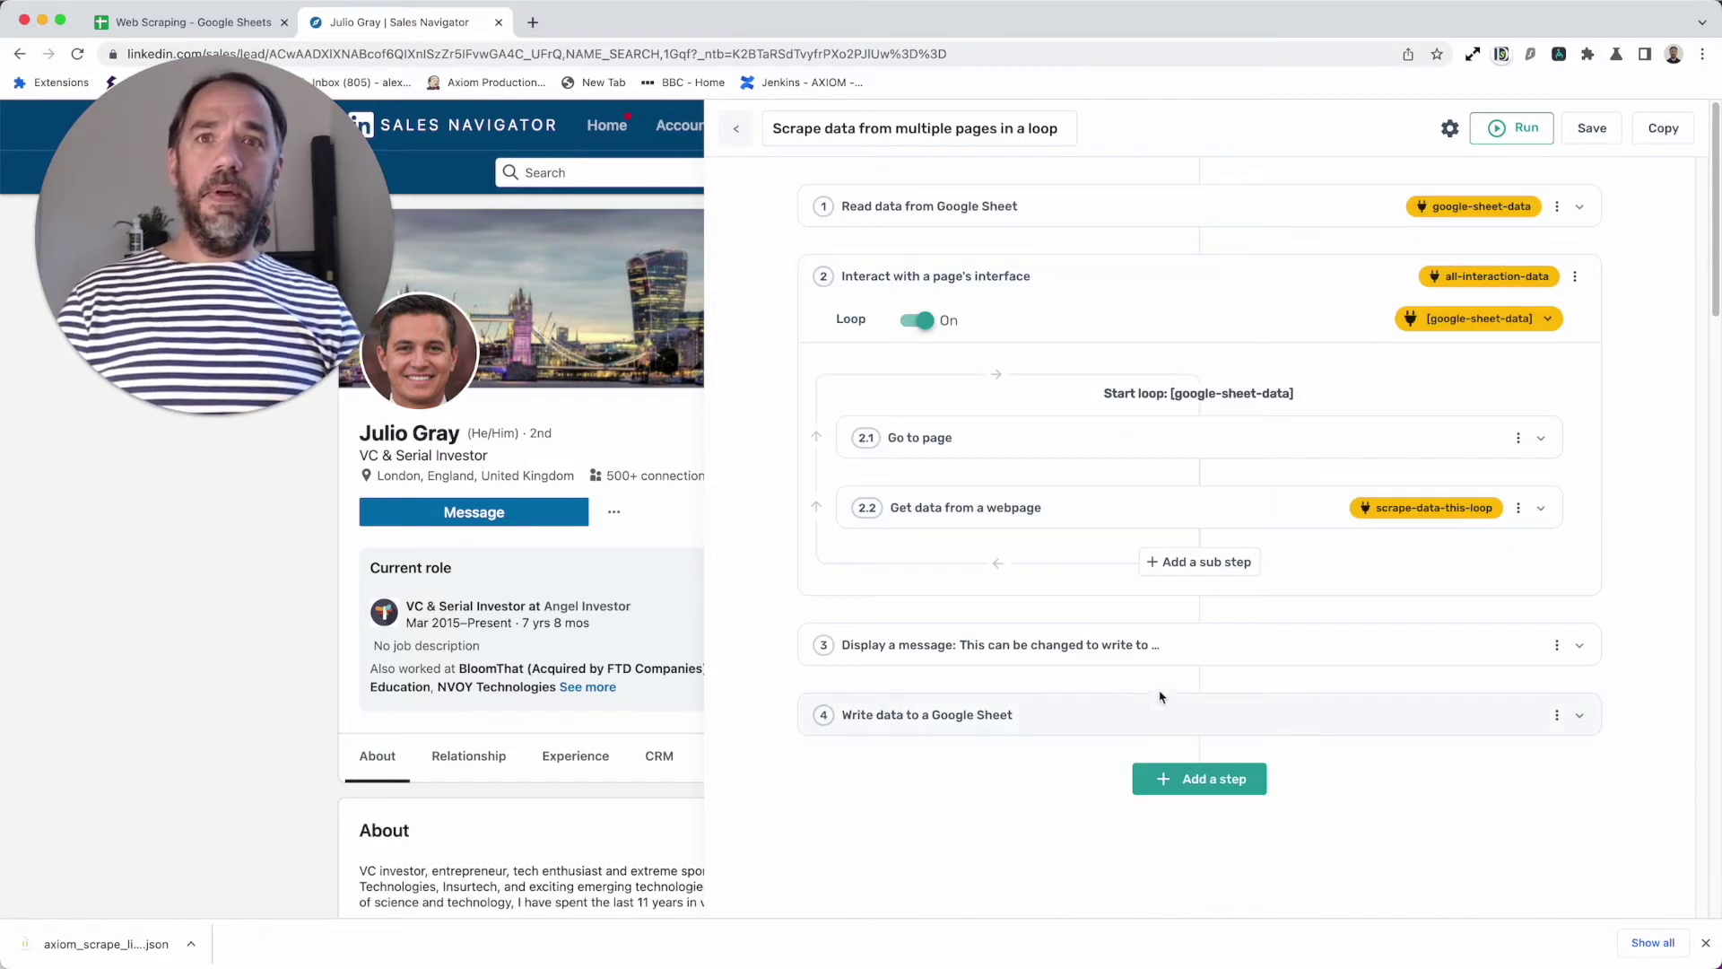
{"action": "left_click", "coordinate": [1202, 662]}
{"action": "scroll", "coordinate": [1107, 838], "scroll_direction": "down", "scroll_amount": 5}
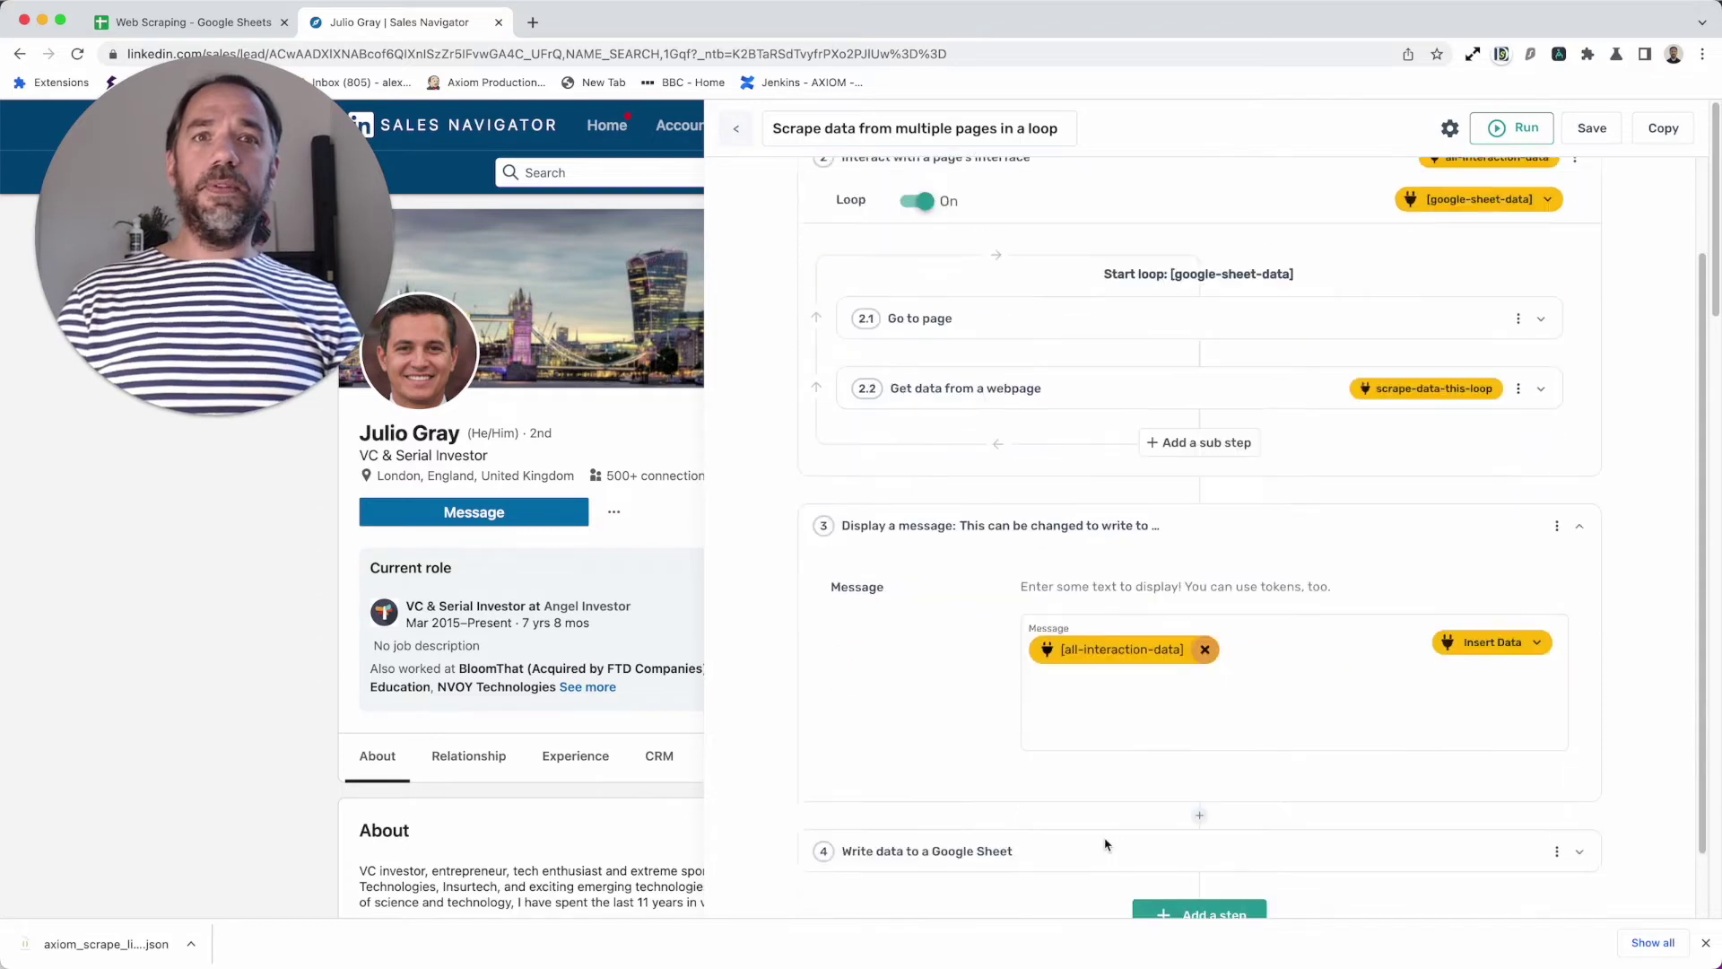
{"action": "left_click", "coordinate": [1206, 574]}
{"action": "left_click", "coordinate": [1467, 568]}
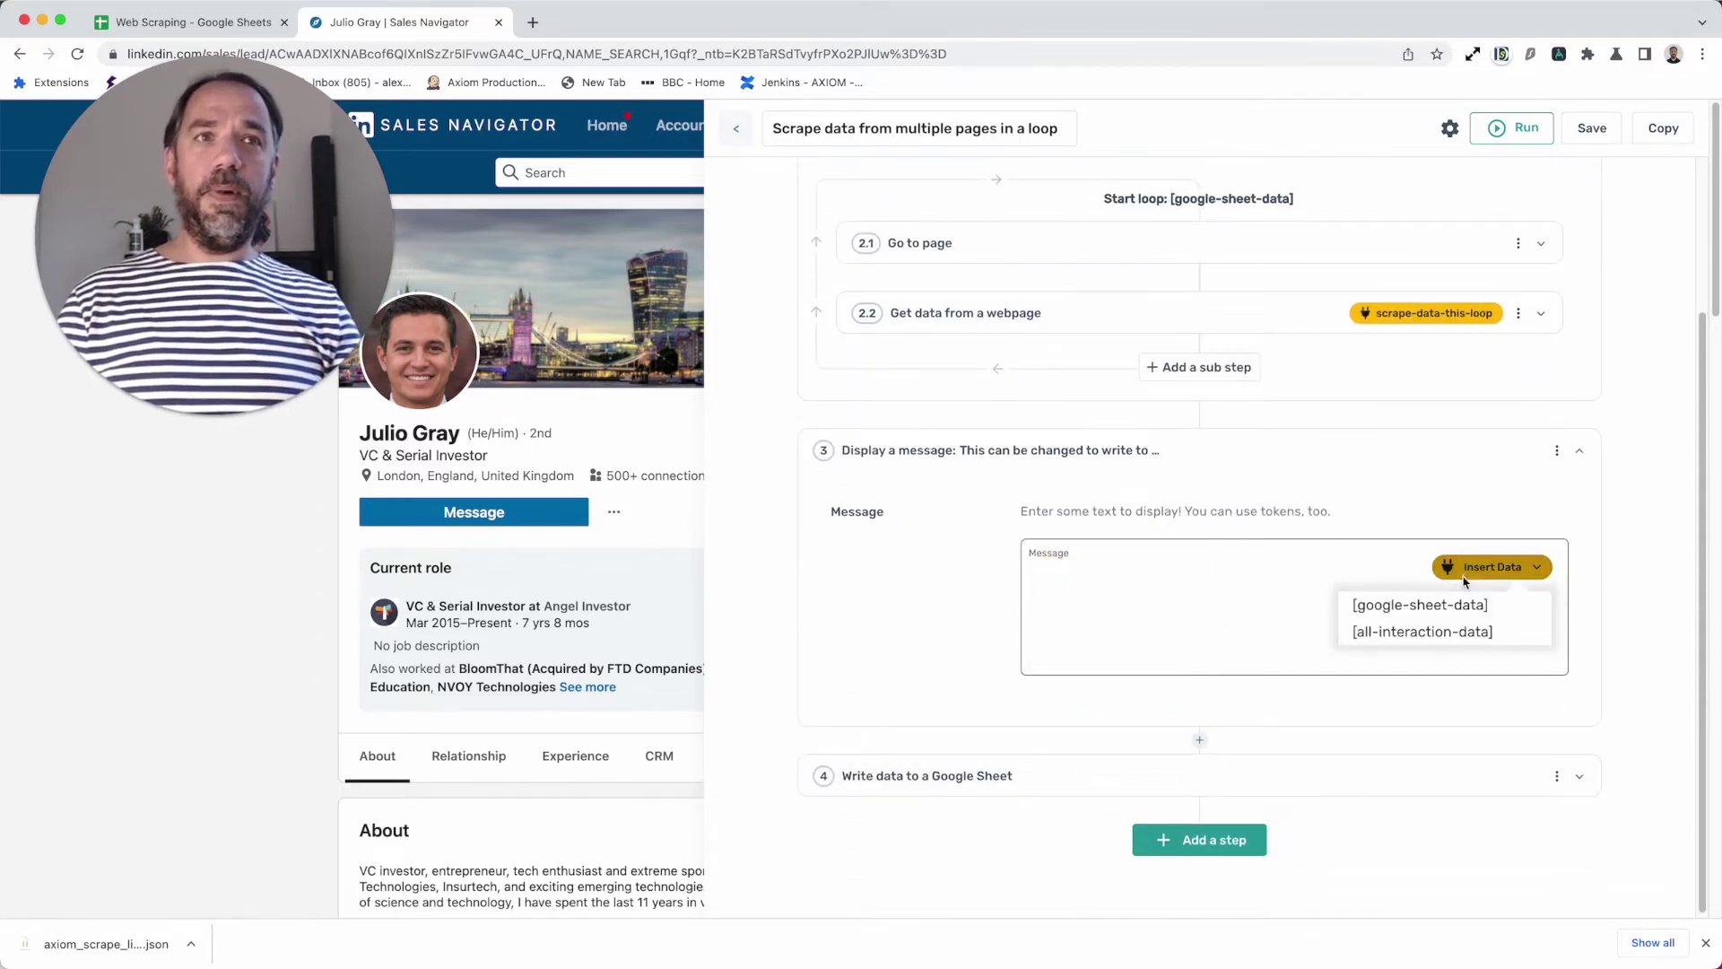
{"action": "left_click", "coordinate": [1433, 631]}
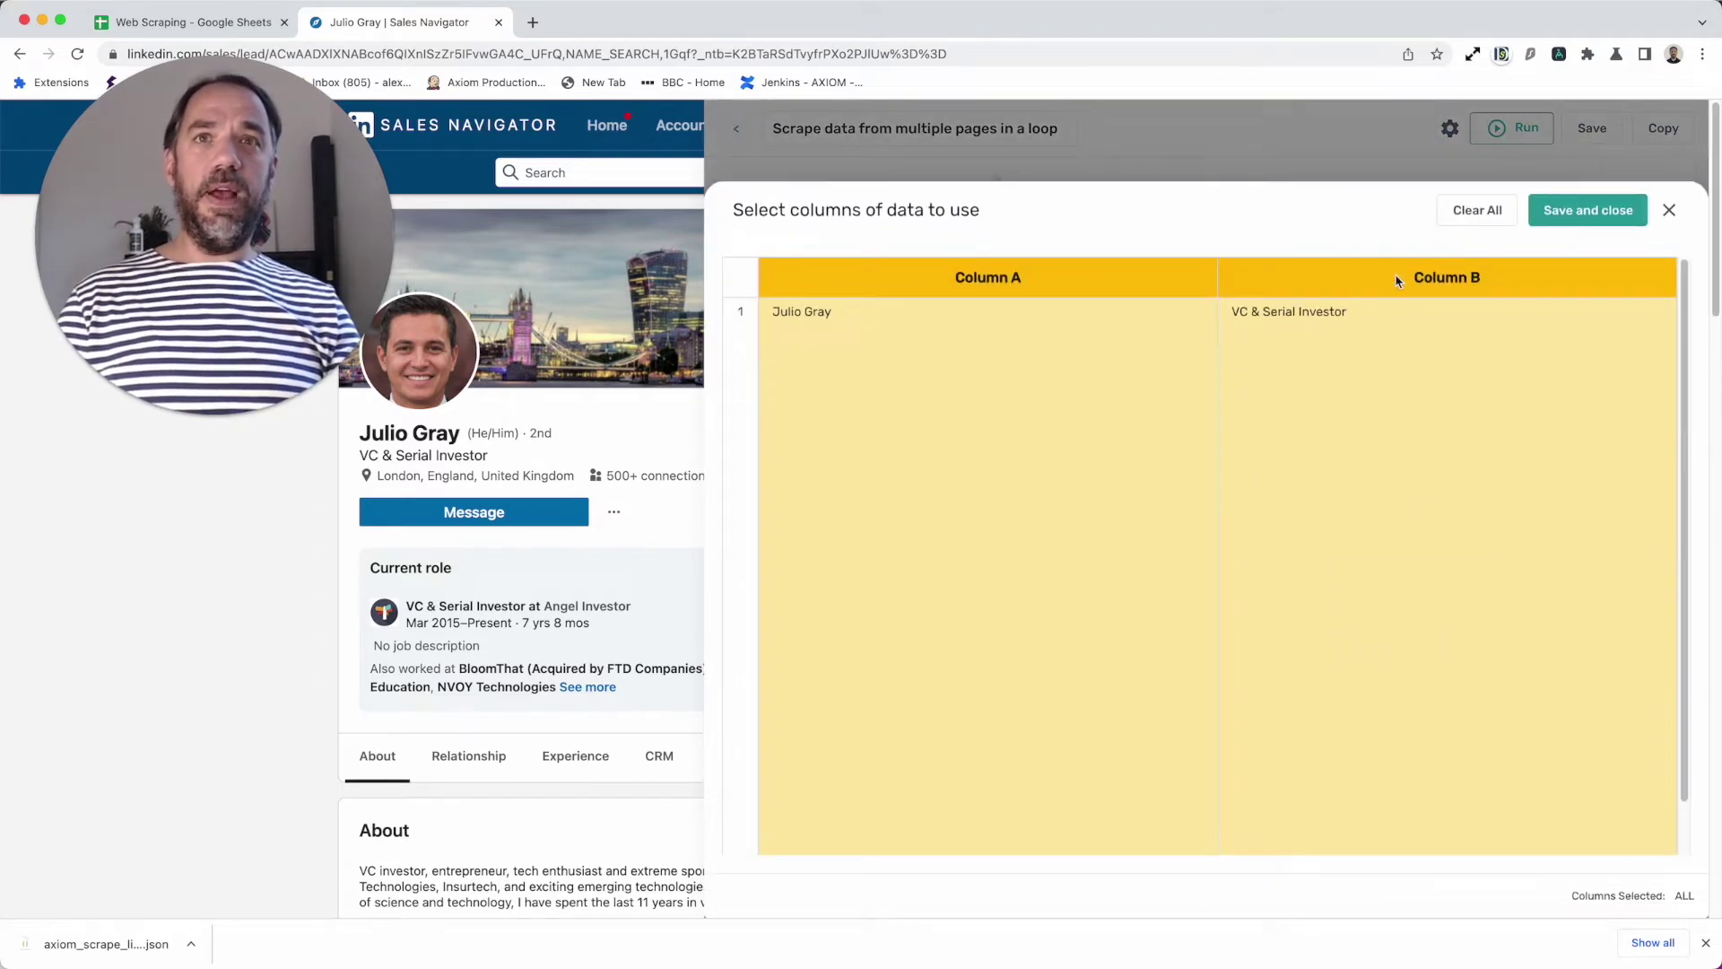
{"action": "left_click", "coordinate": [1562, 217]}
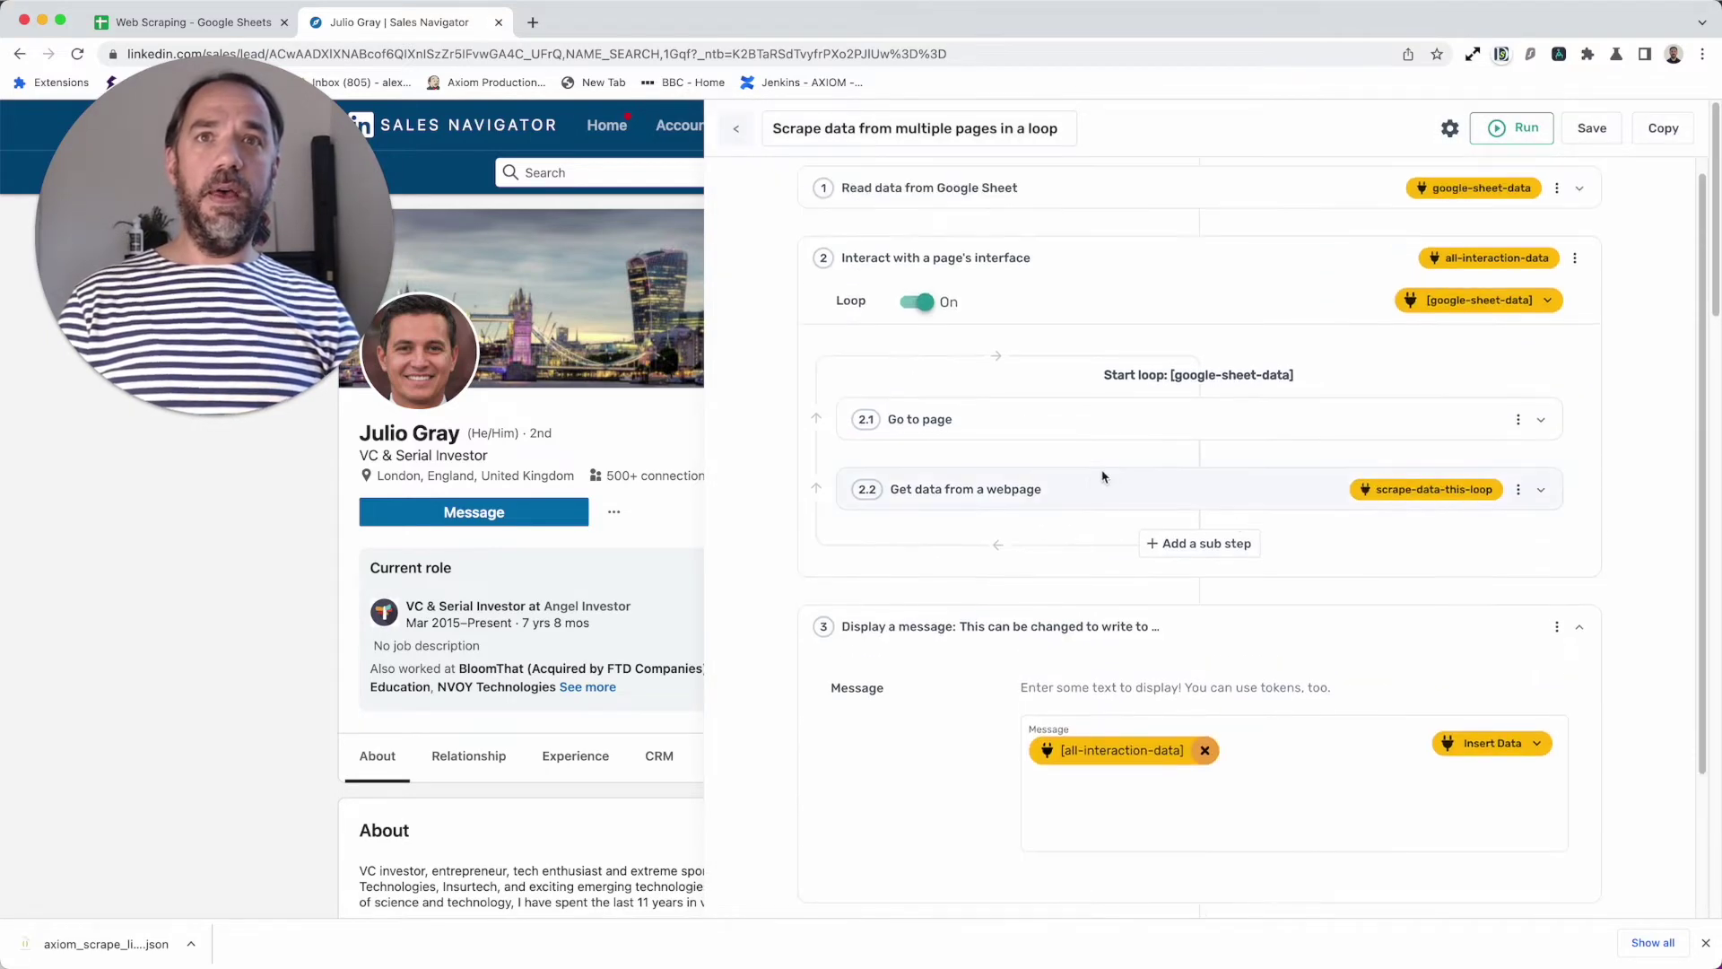
{"action": "left_click", "coordinate": [923, 307]}
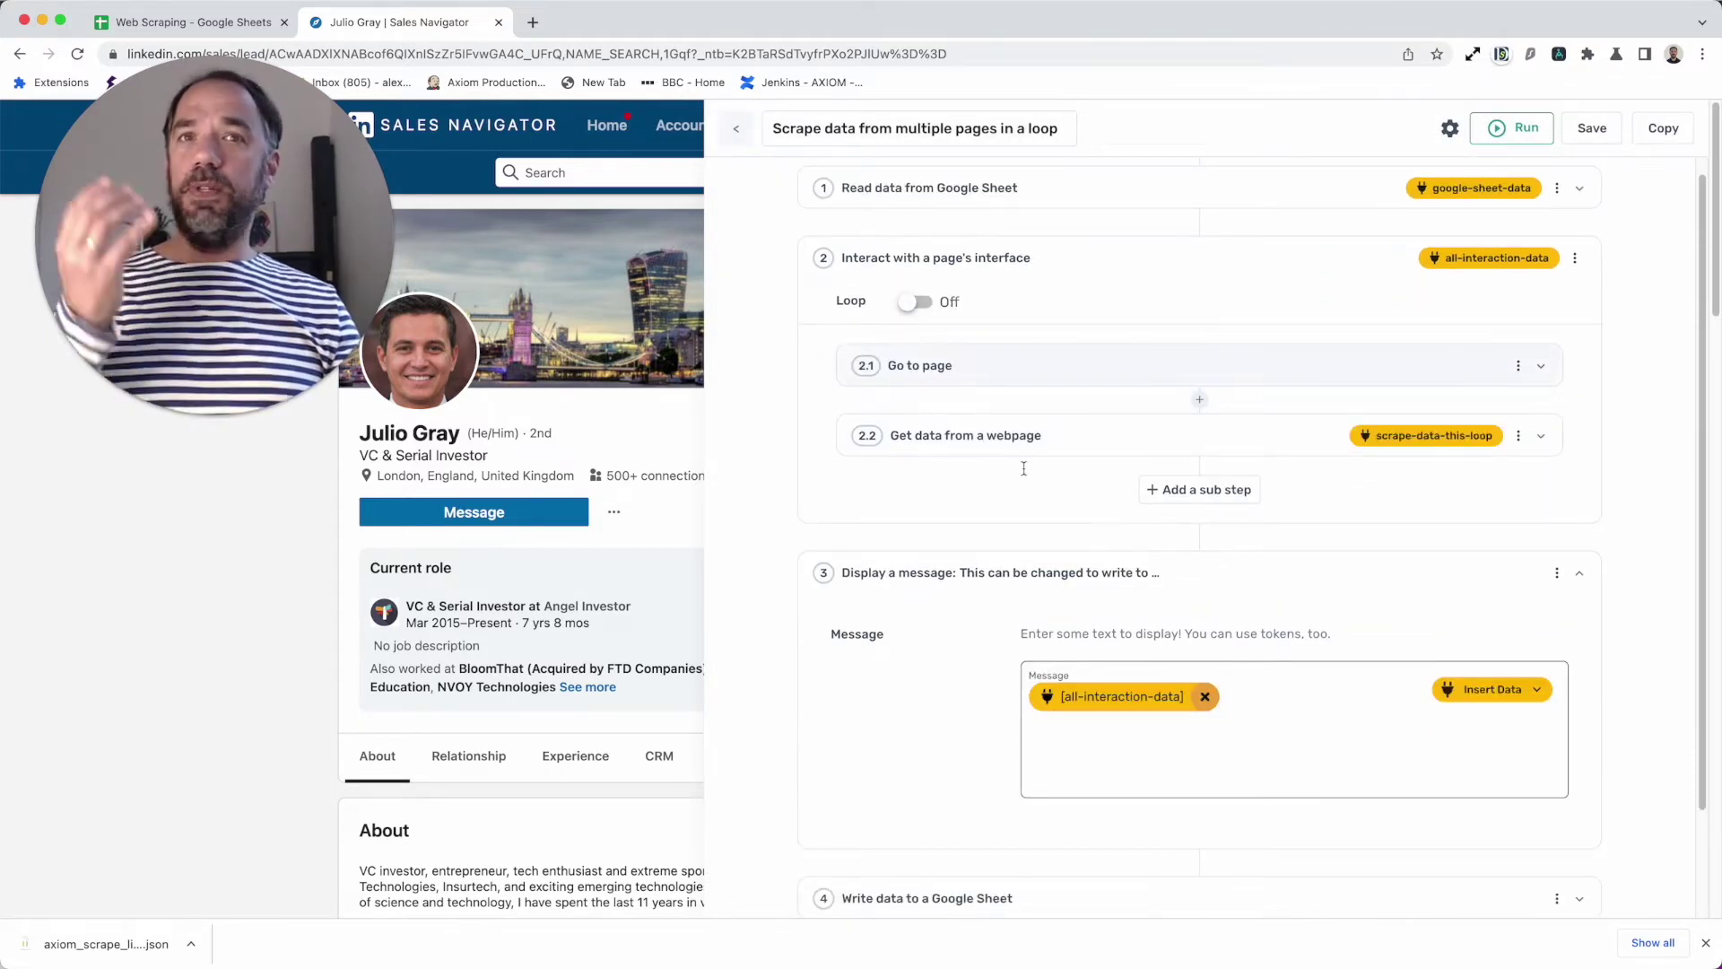
{"action": "scroll", "coordinate": [1132, 710], "scroll_direction": "down", "scroll_amount": 3}
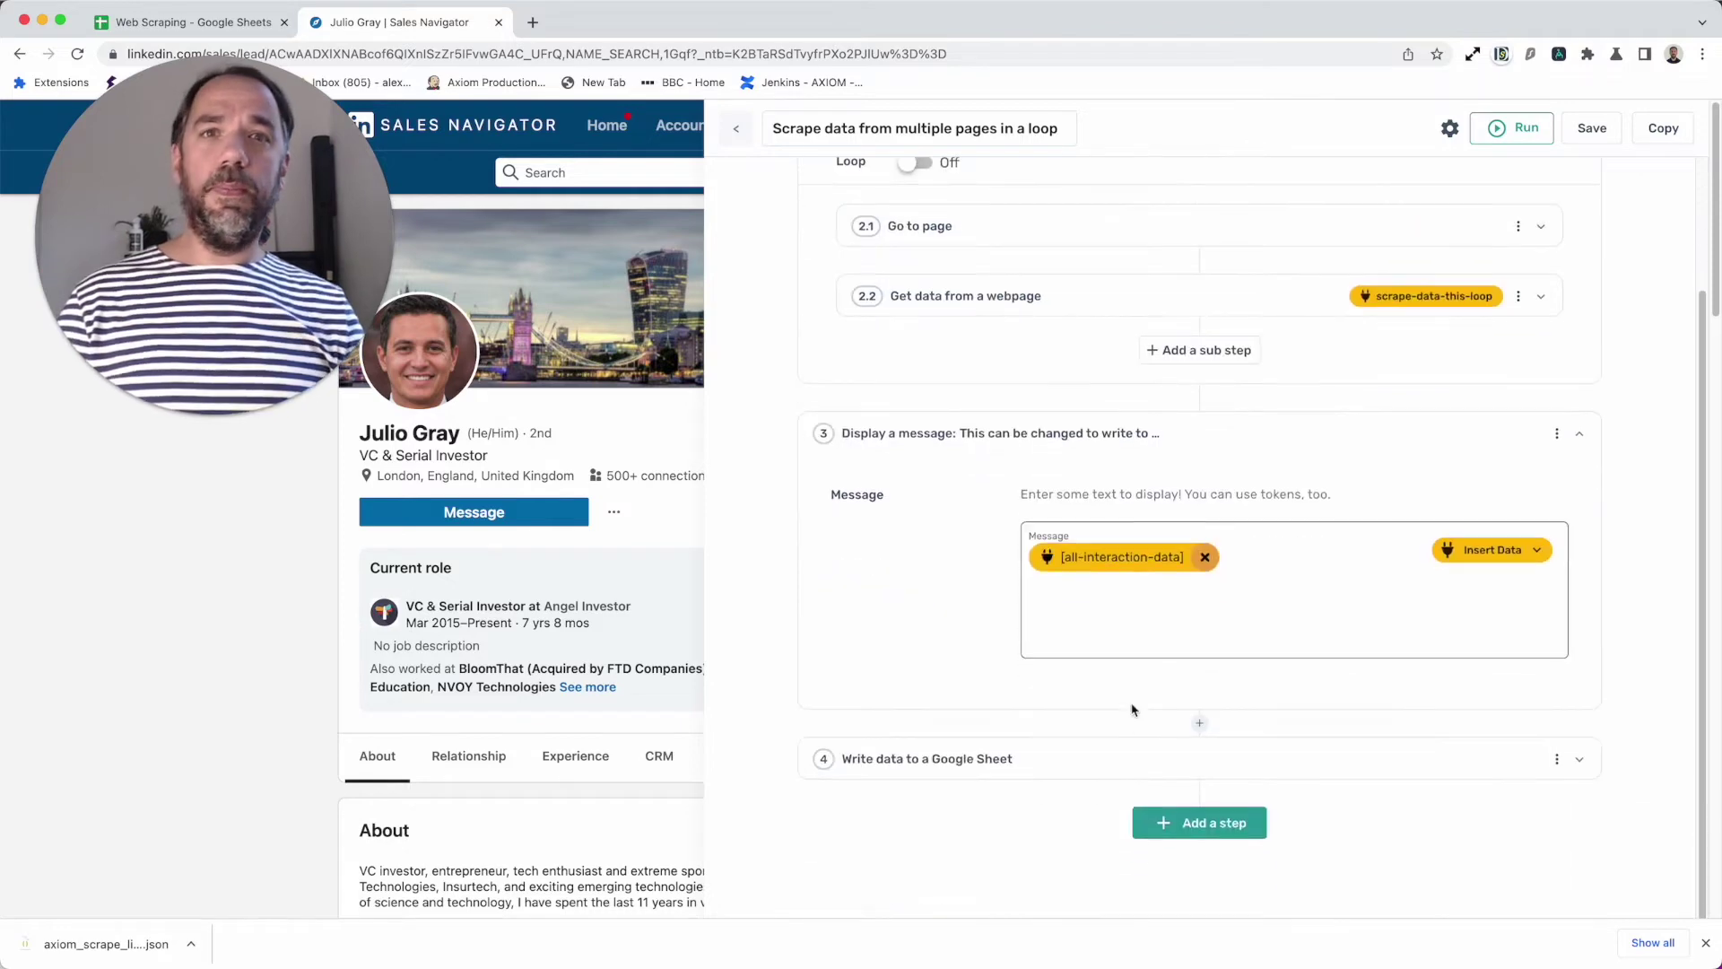
- Expand the Write data to a Google Sheet step and check the empty pages sheet
{"action": "left_click", "coordinate": [1138, 765]}
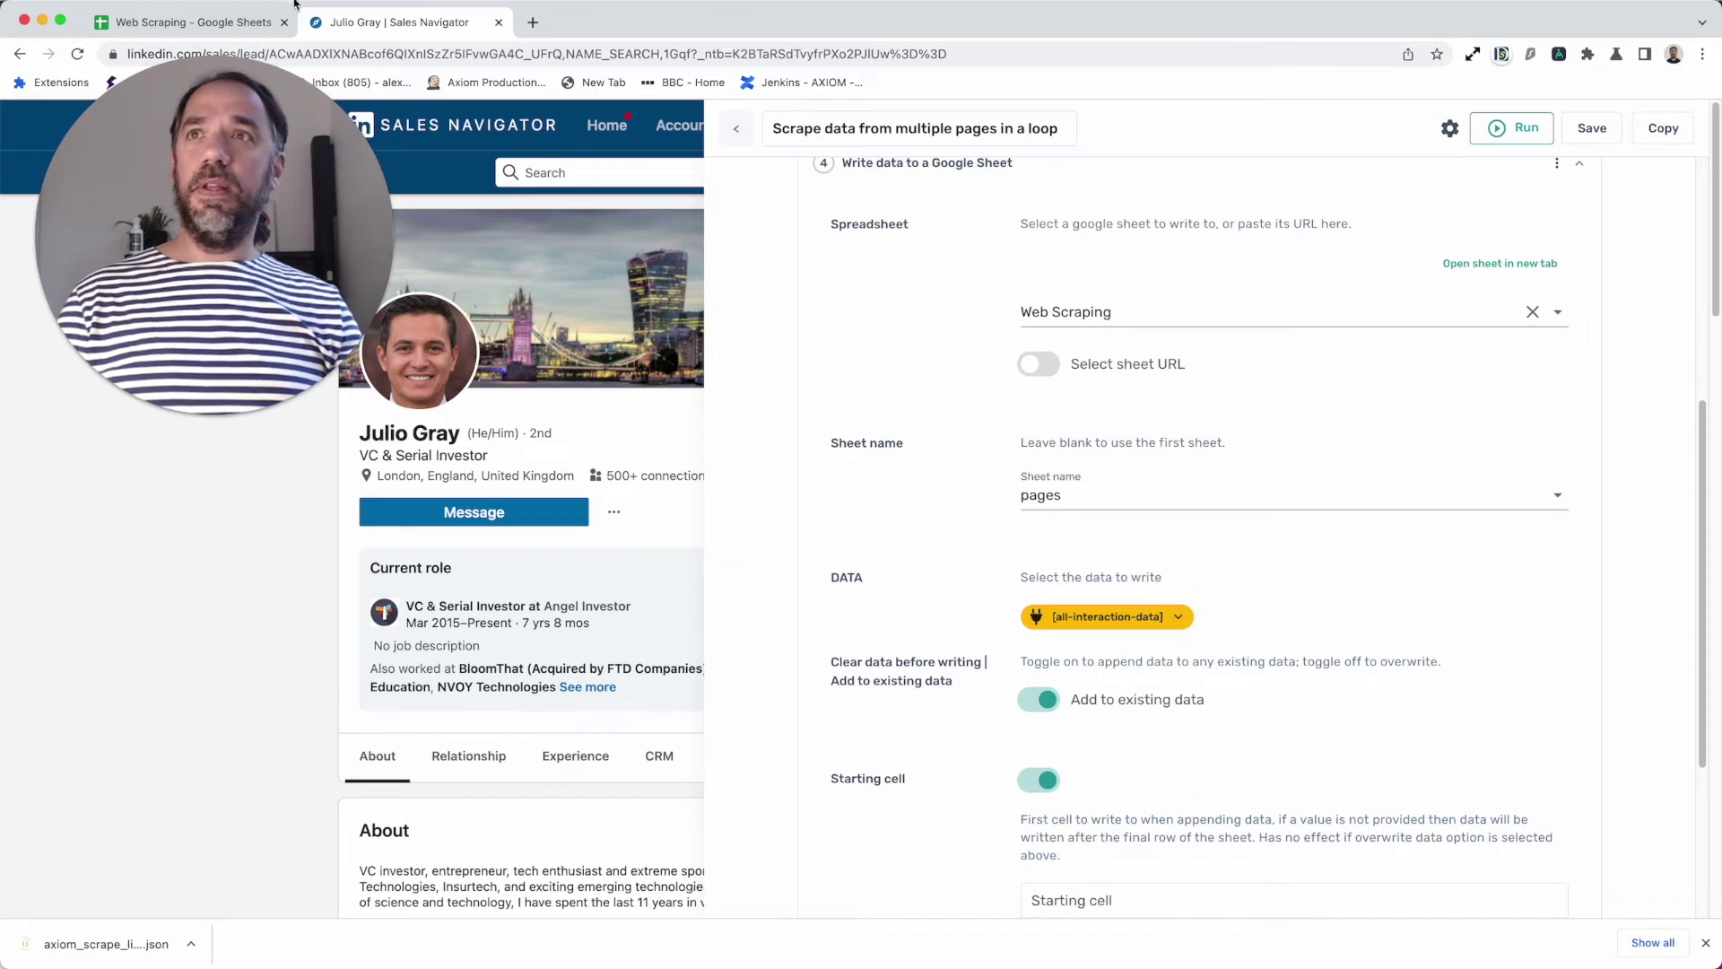
{"action": "left_click", "coordinate": [259, 23]}
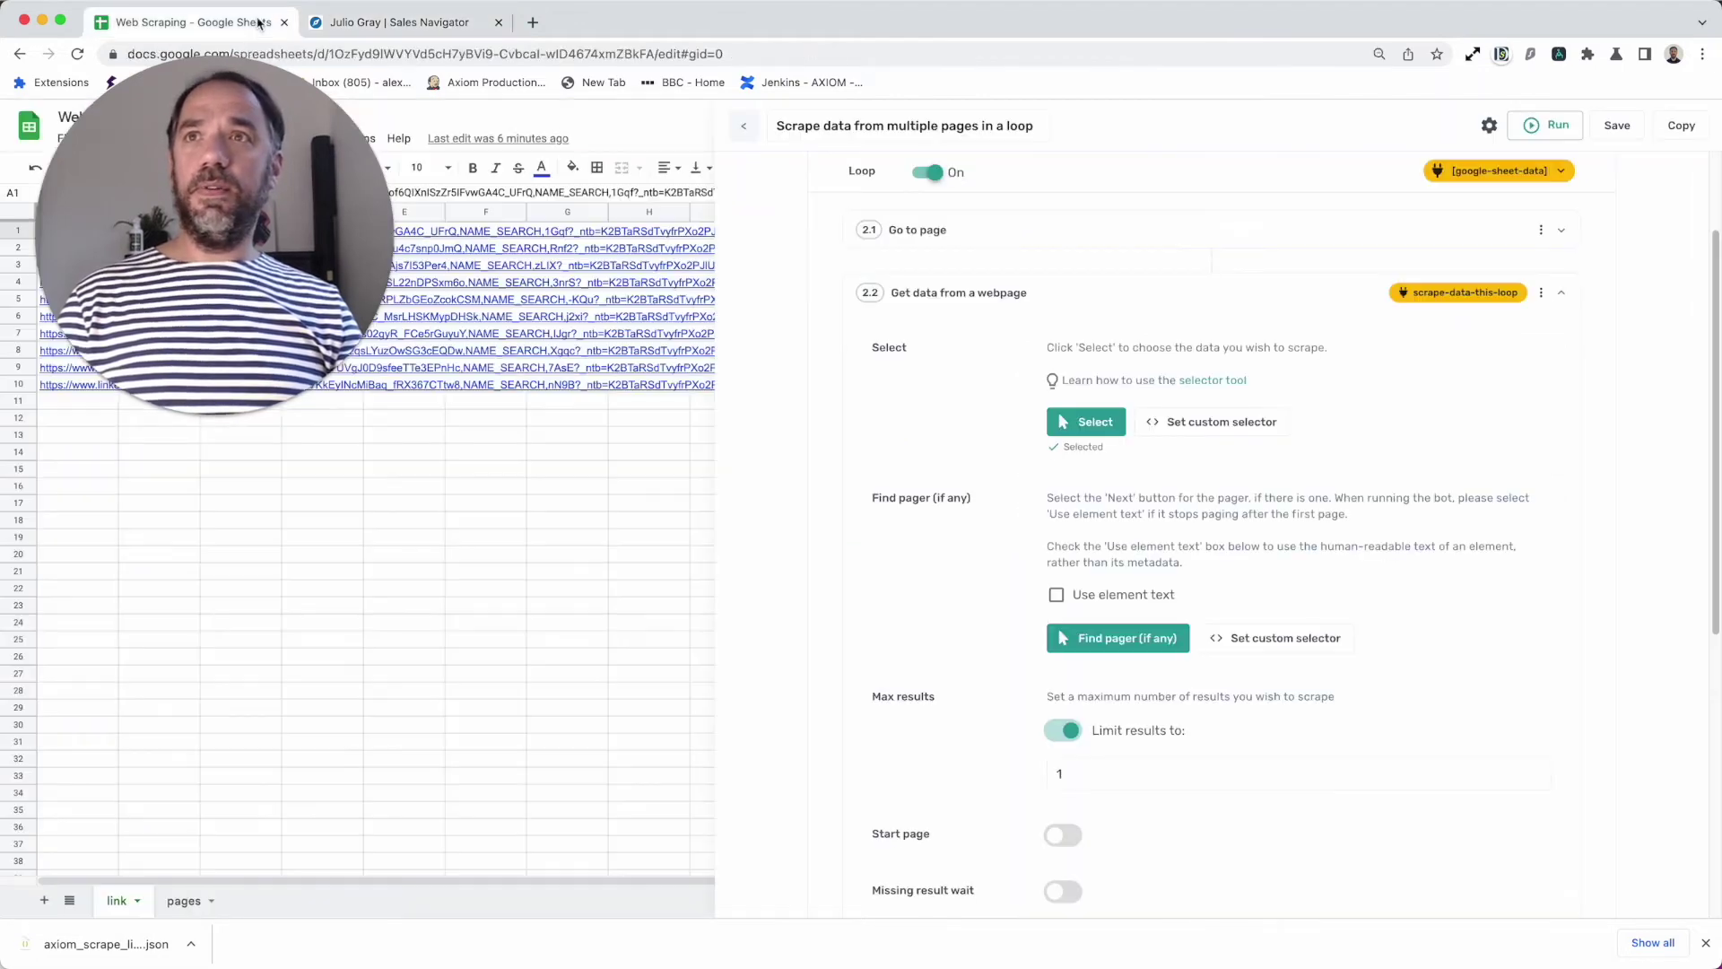
{"action": "left_click", "coordinate": [186, 900]}
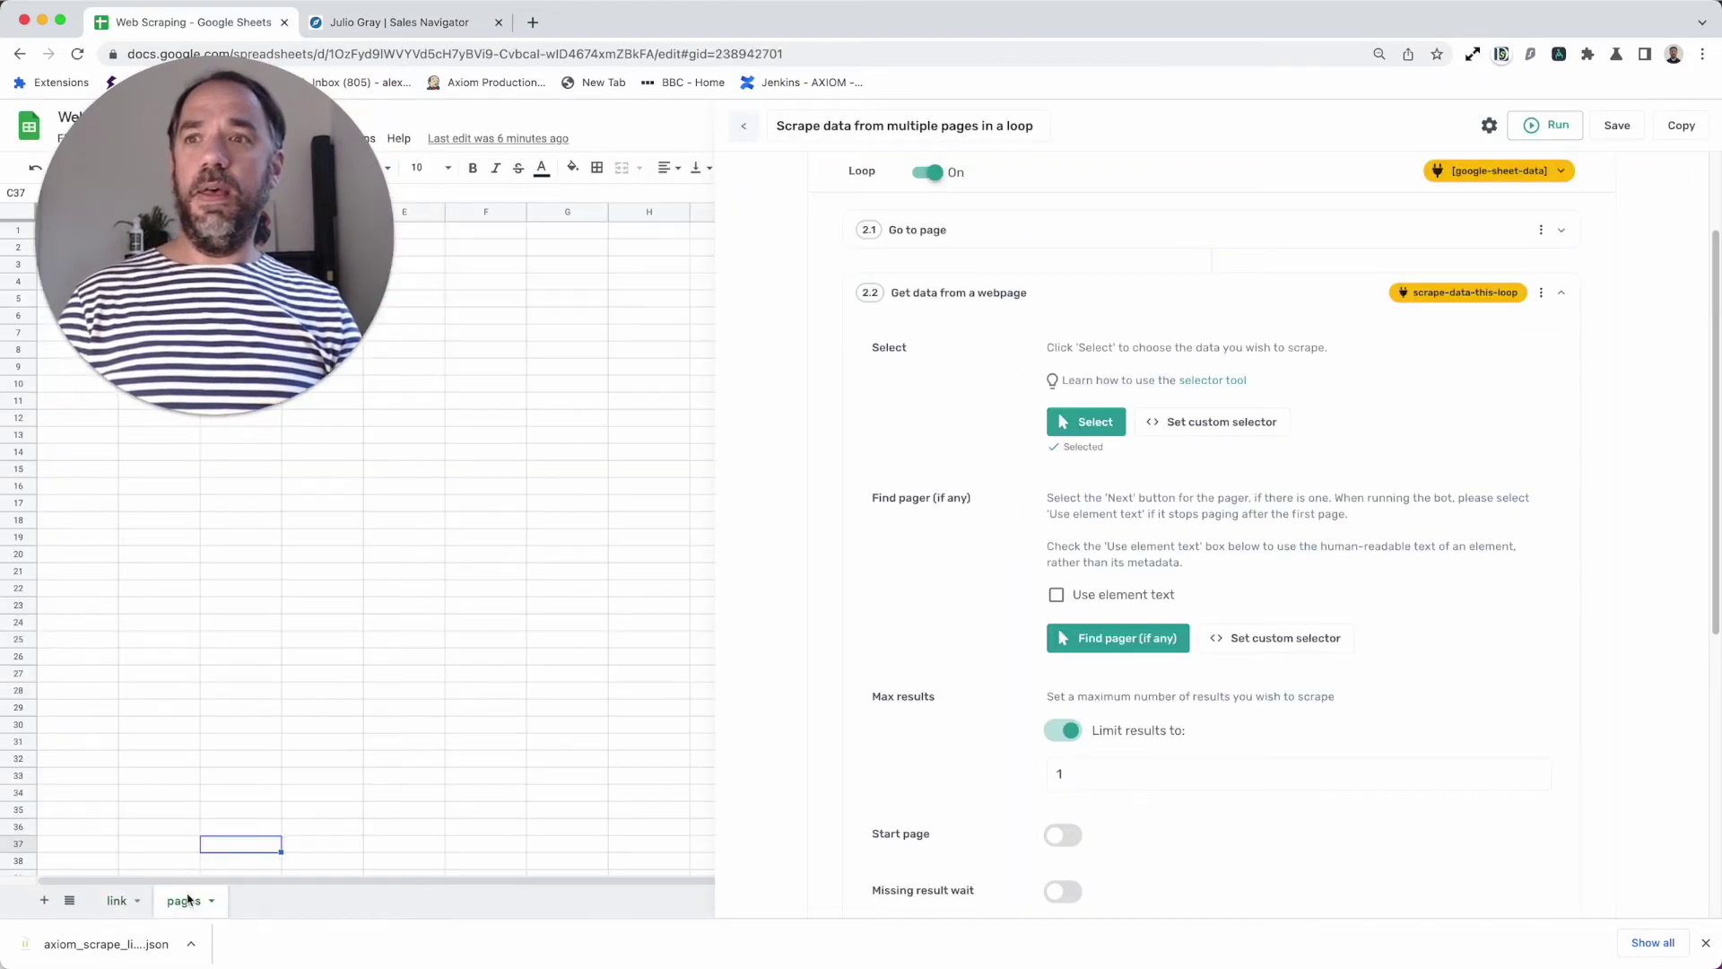
{"action": "left_click", "coordinate": [373, 25]}
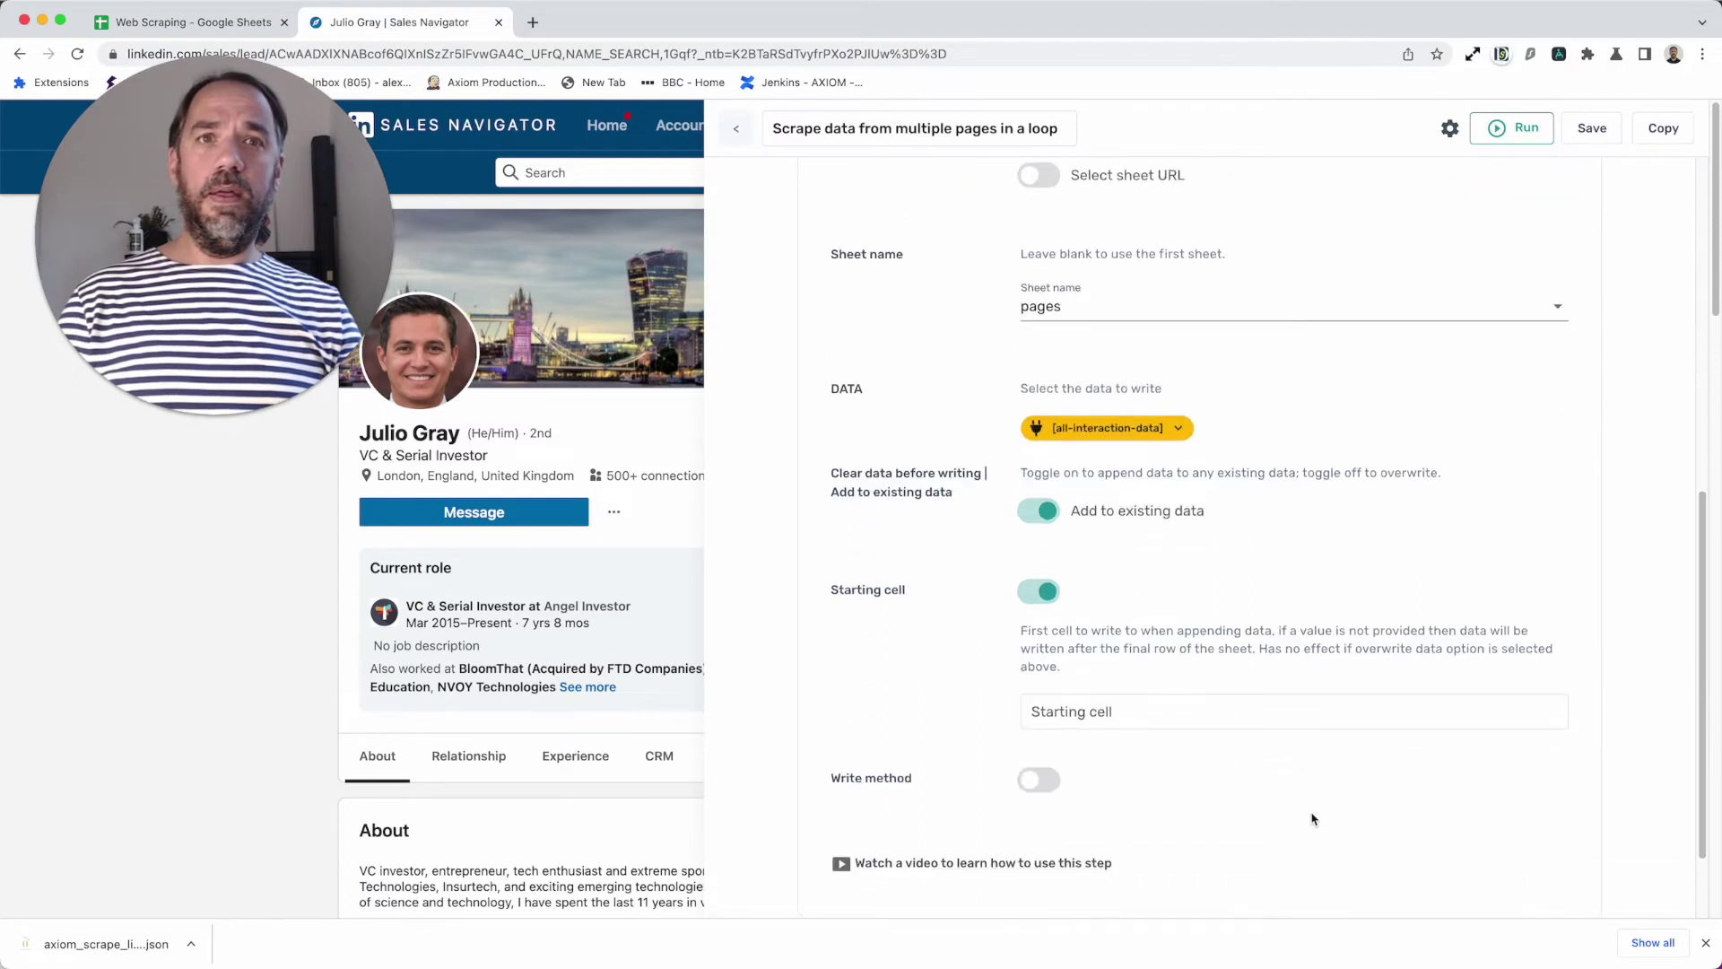
- Turn off the fixed starting cell and keep Add to existing data on
{"action": "left_click", "coordinate": [1152, 715]}
{"action": "left_click", "coordinate": [1157, 801]}
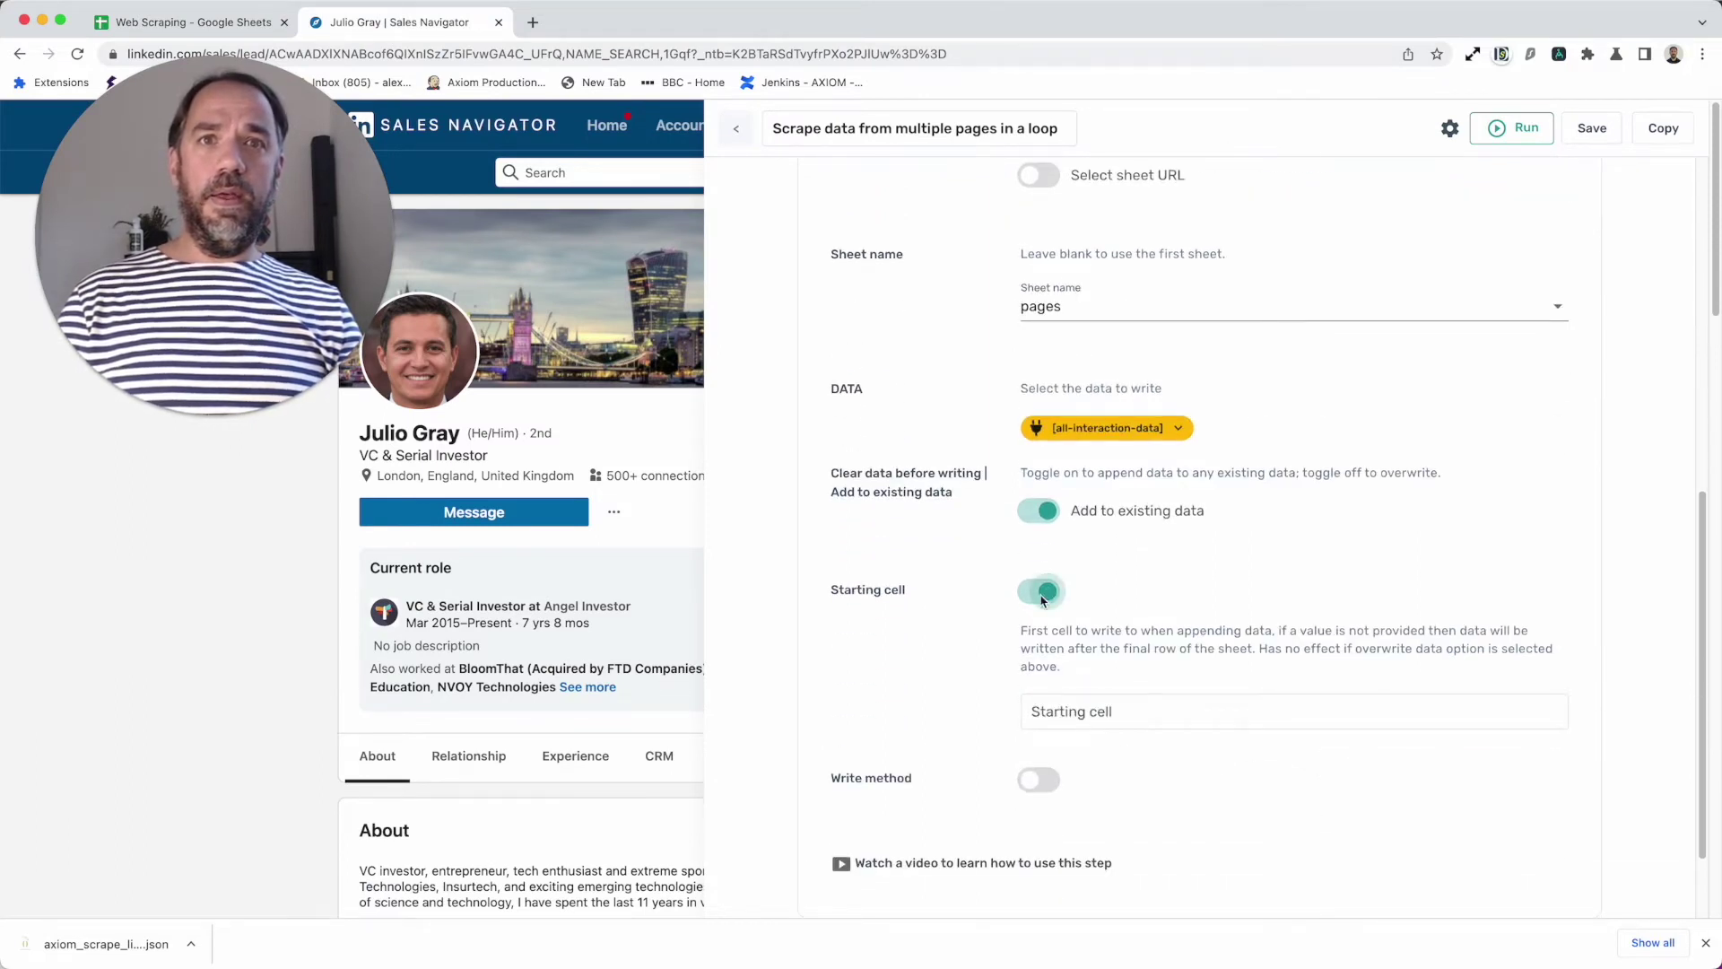
{"action": "left_click", "coordinate": [1042, 597]}
{"action": "left_click", "coordinate": [1044, 513]}
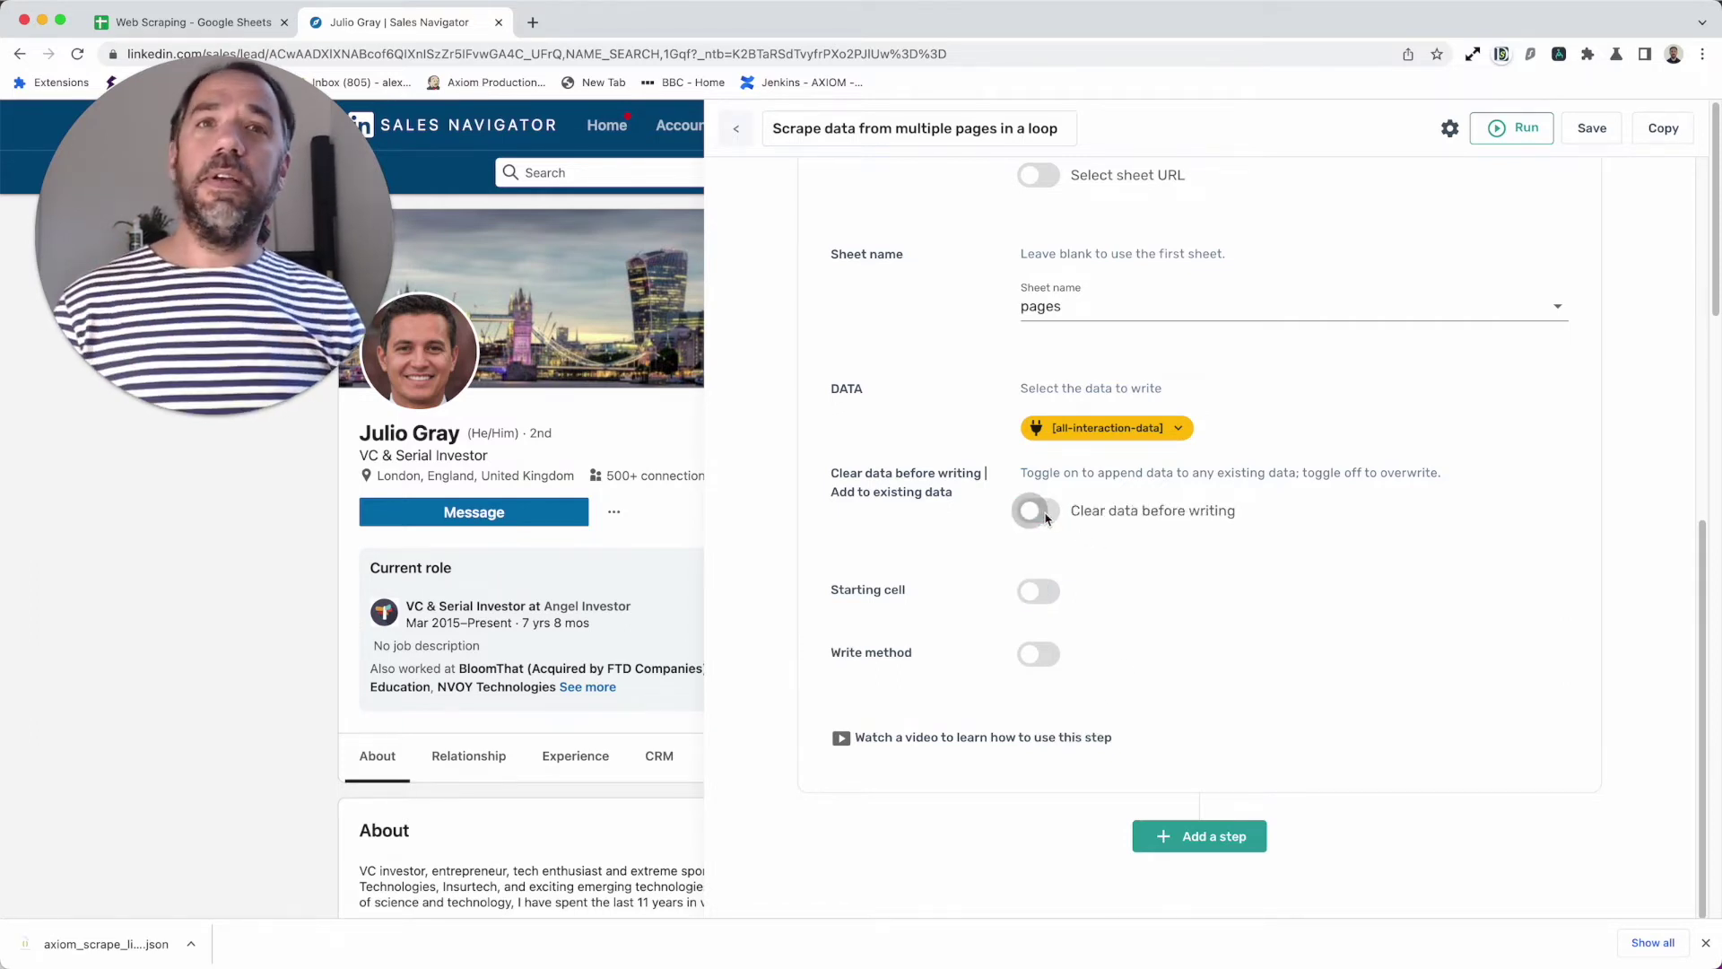
{"action": "left_click", "coordinate": [1046, 518]}
{"action": "left_click", "coordinate": [1046, 517]}
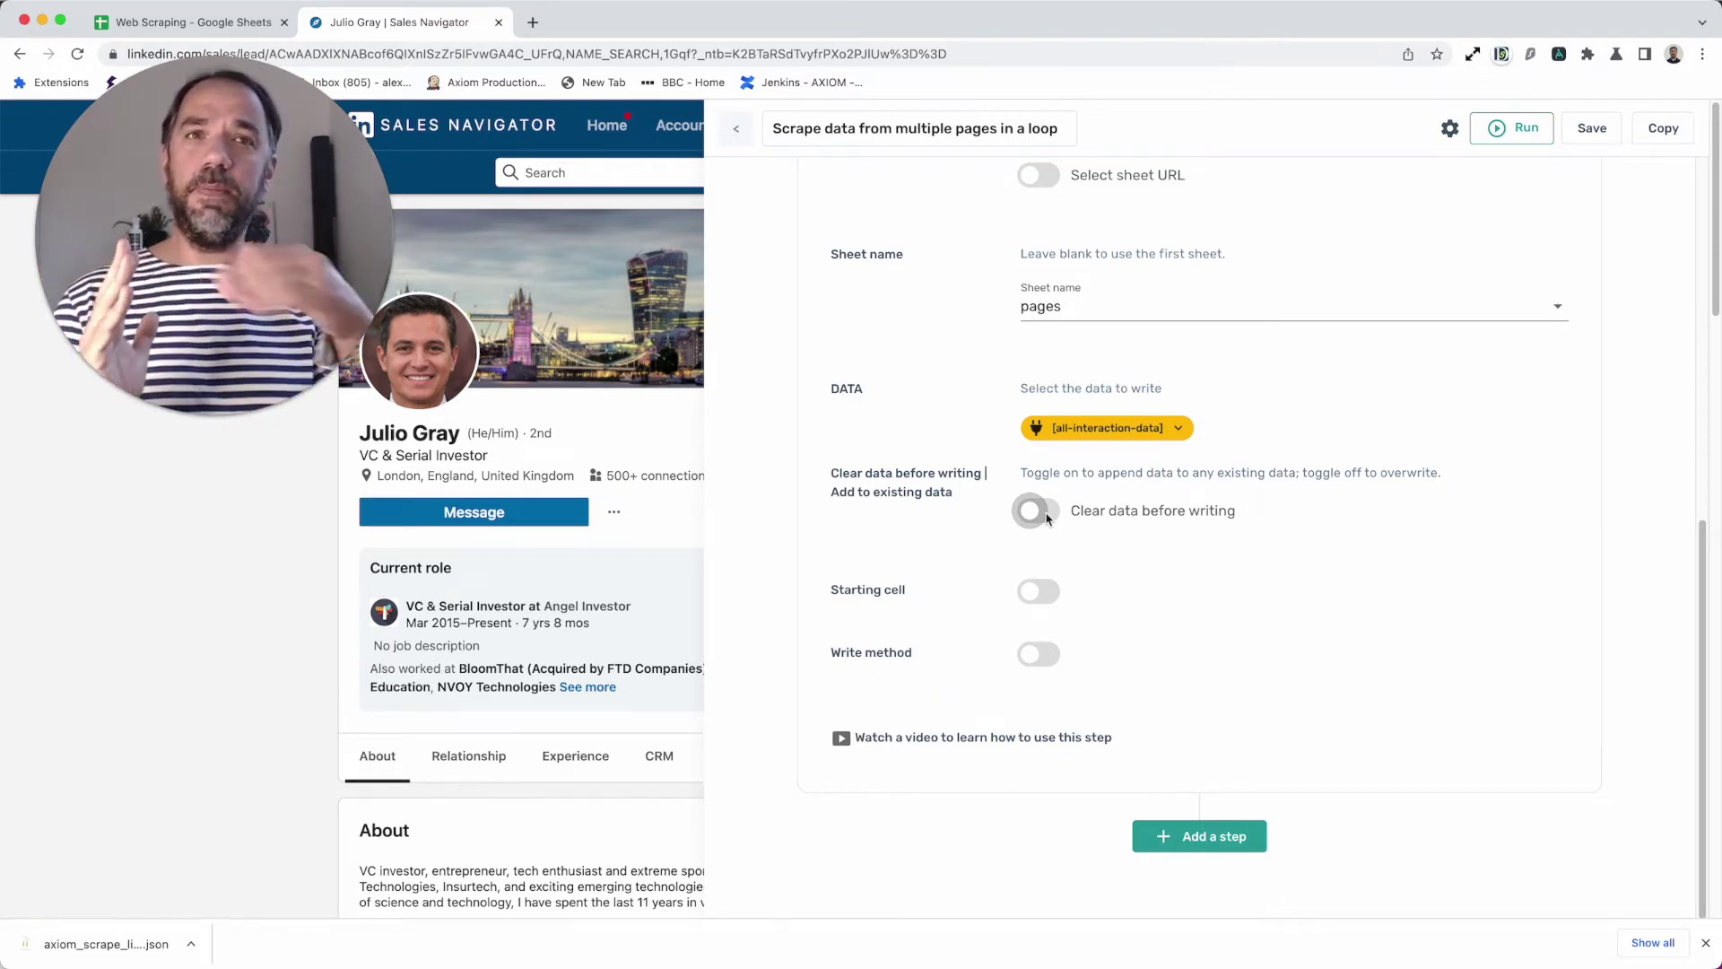
{"action": "left_click", "coordinate": [1046, 517]}
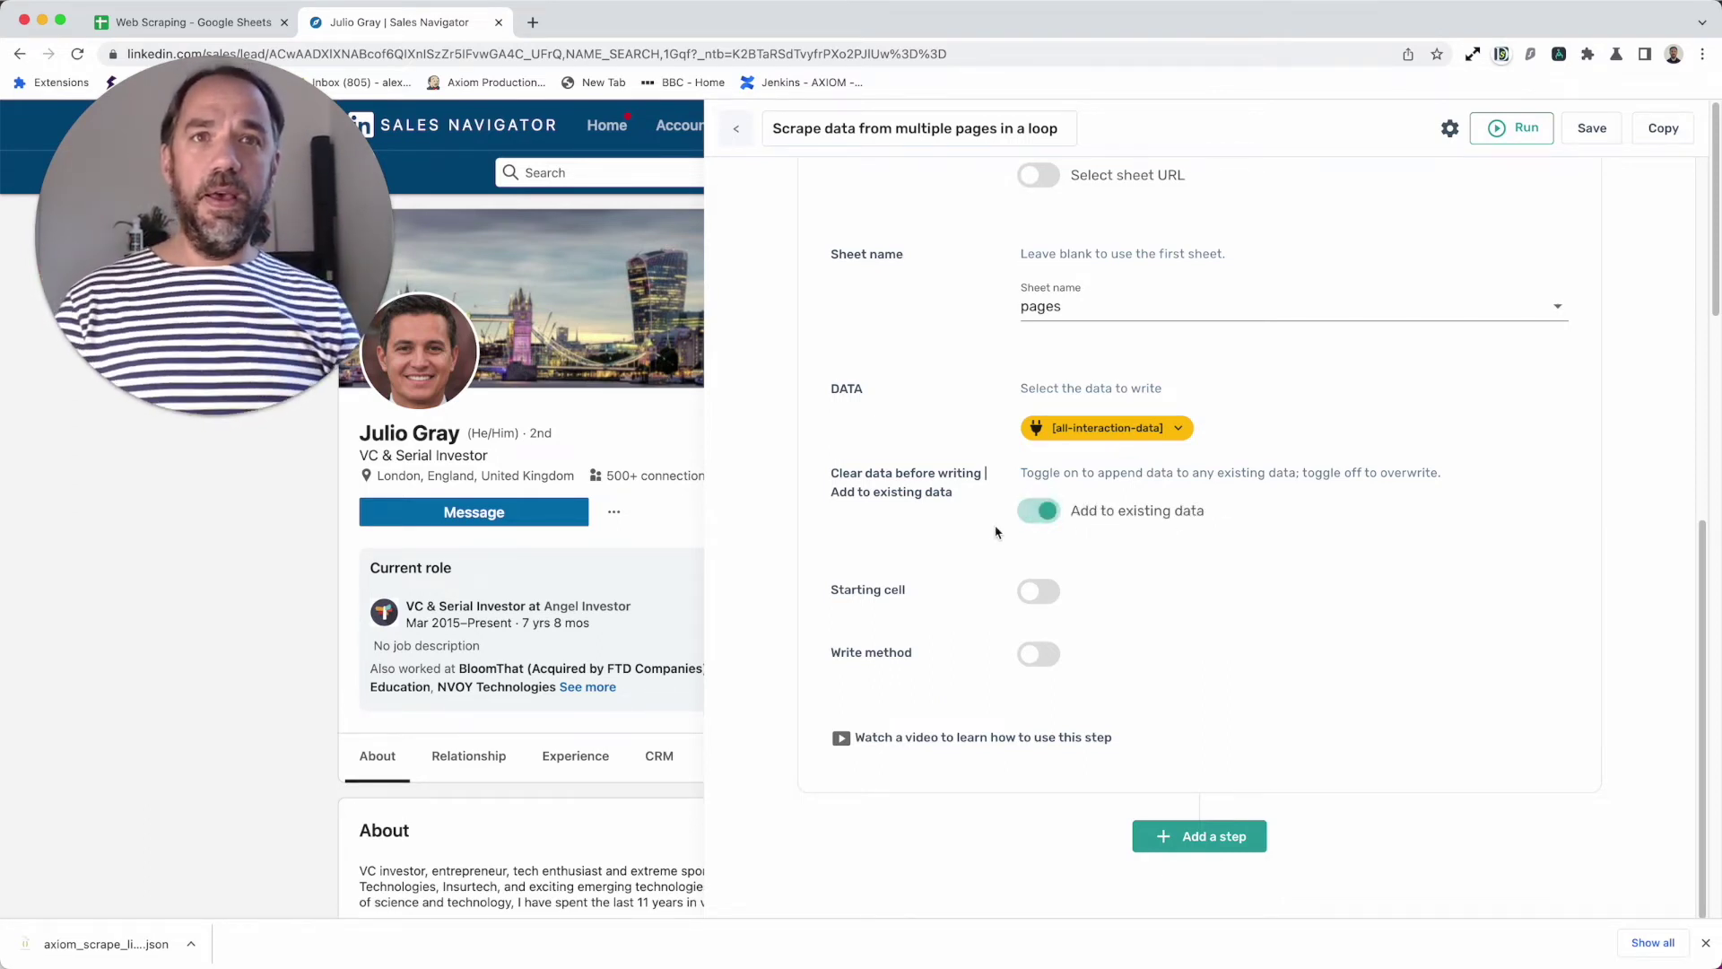
{"action": "scroll", "coordinate": [1112, 565], "scroll_direction": "up", "scroll_amount": 5}
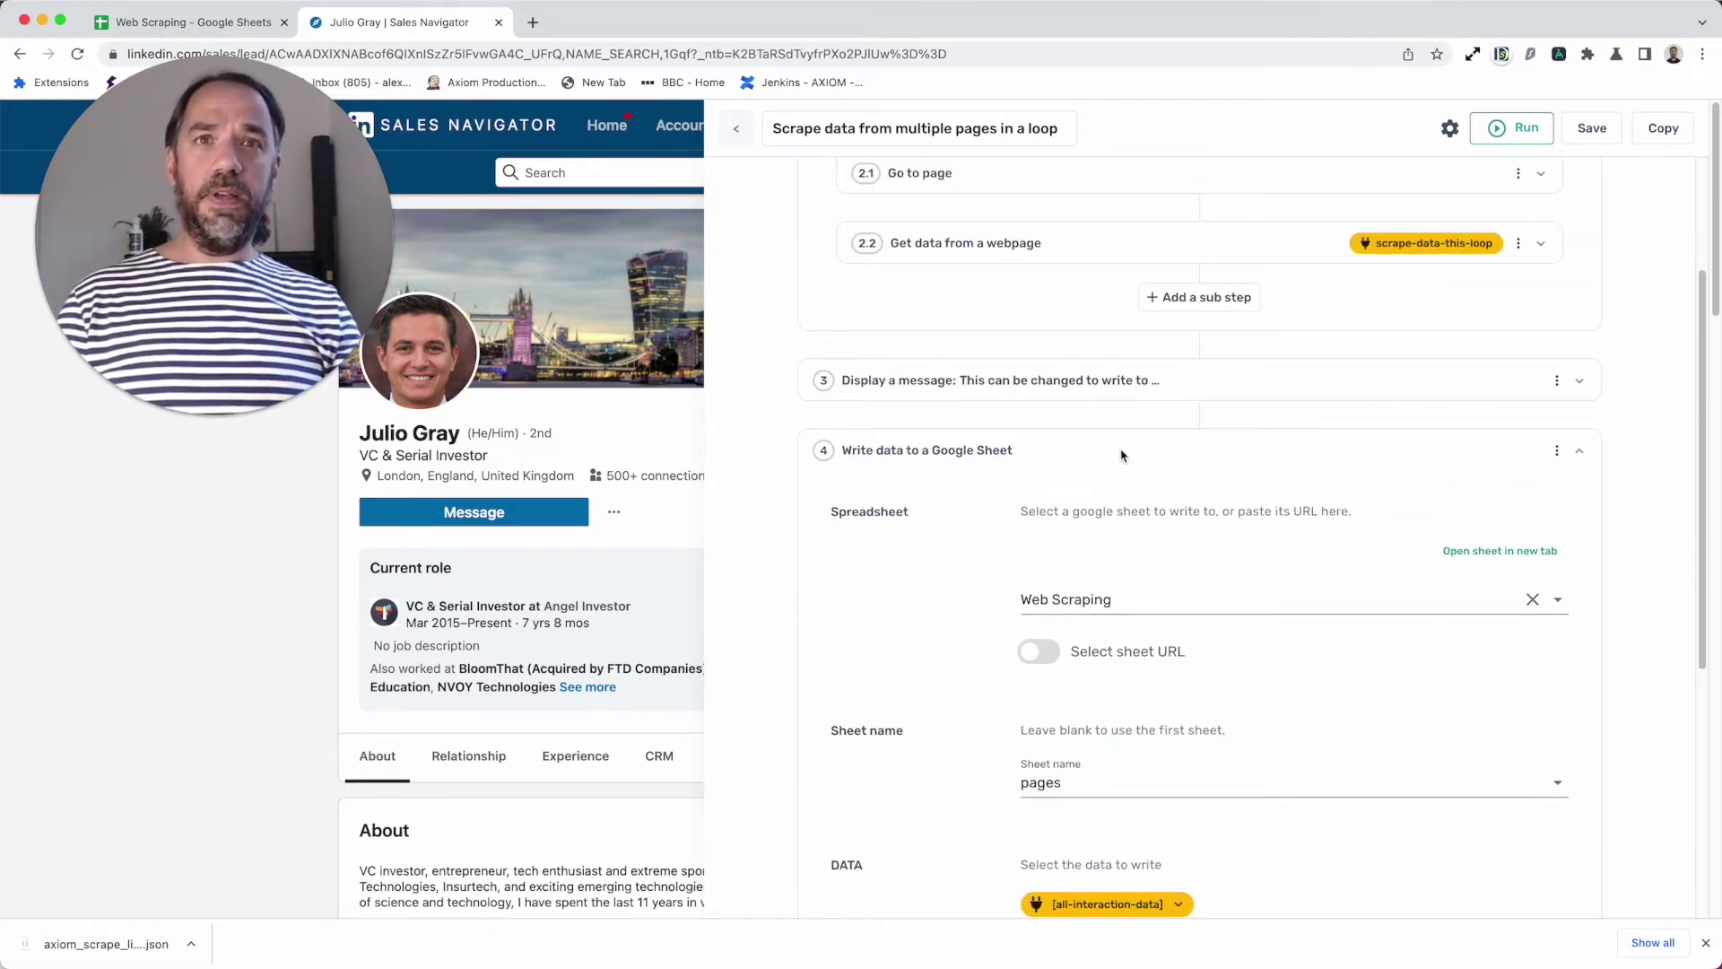
{"action": "left_click", "coordinate": [1120, 454]}
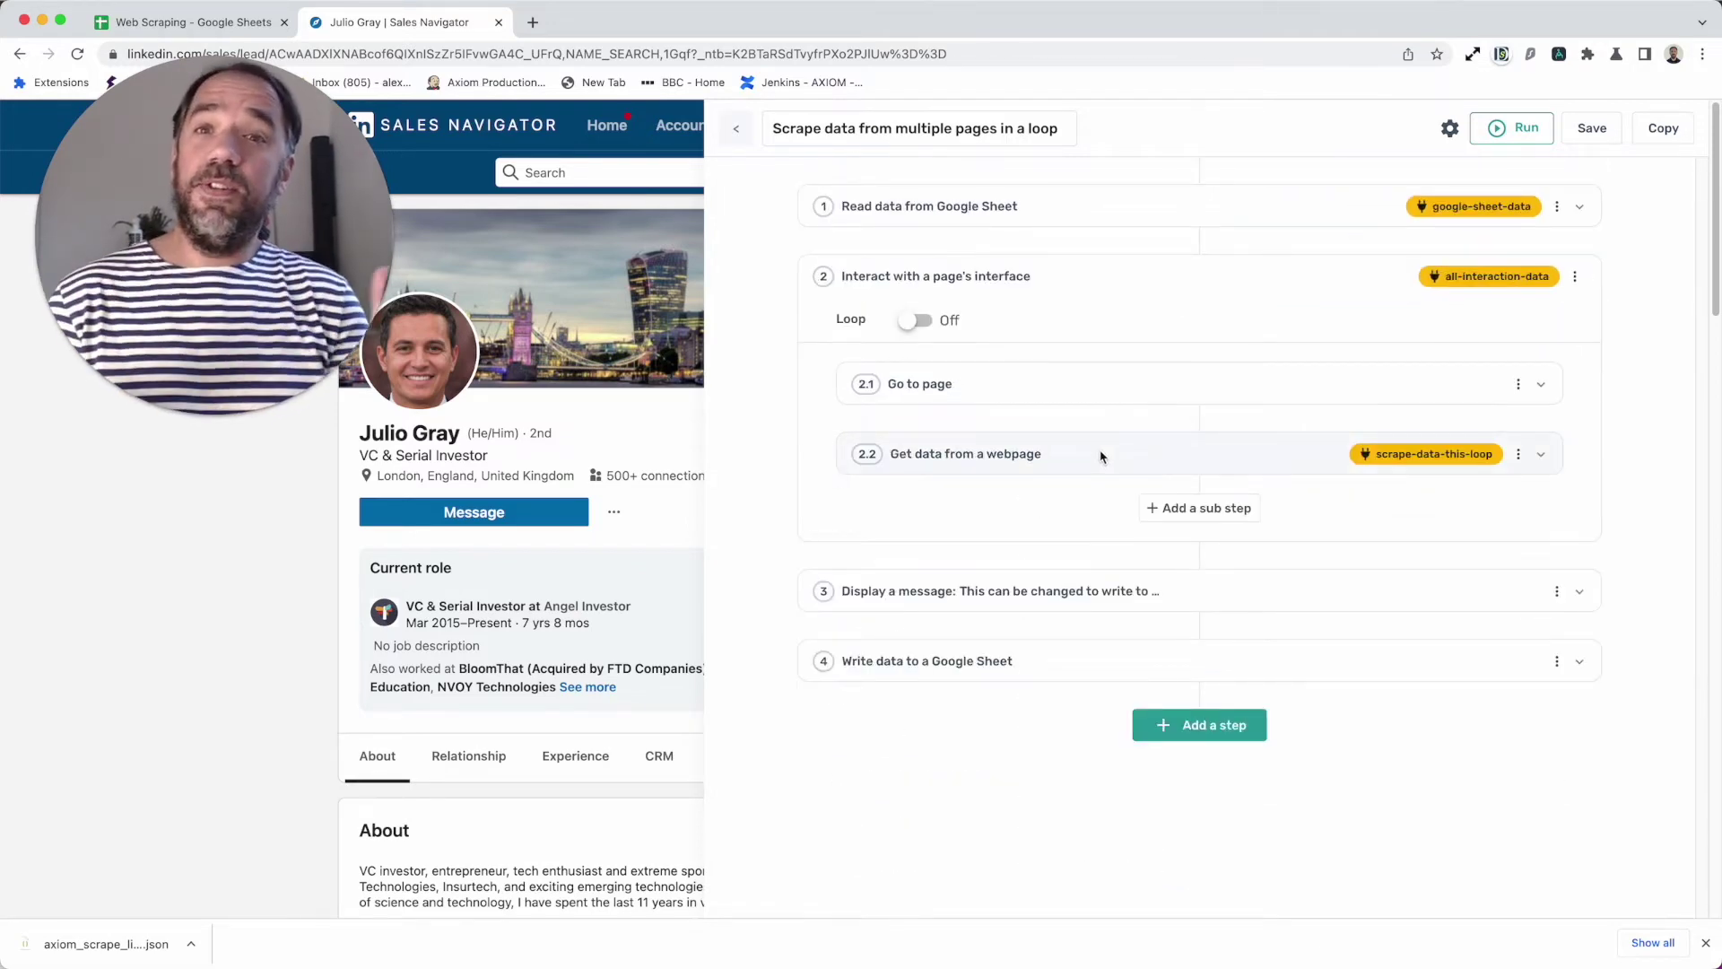
- Run the bot with the desktop app on the open profile, then return to the workflow
{"action": "left_click", "coordinate": [1532, 133]}
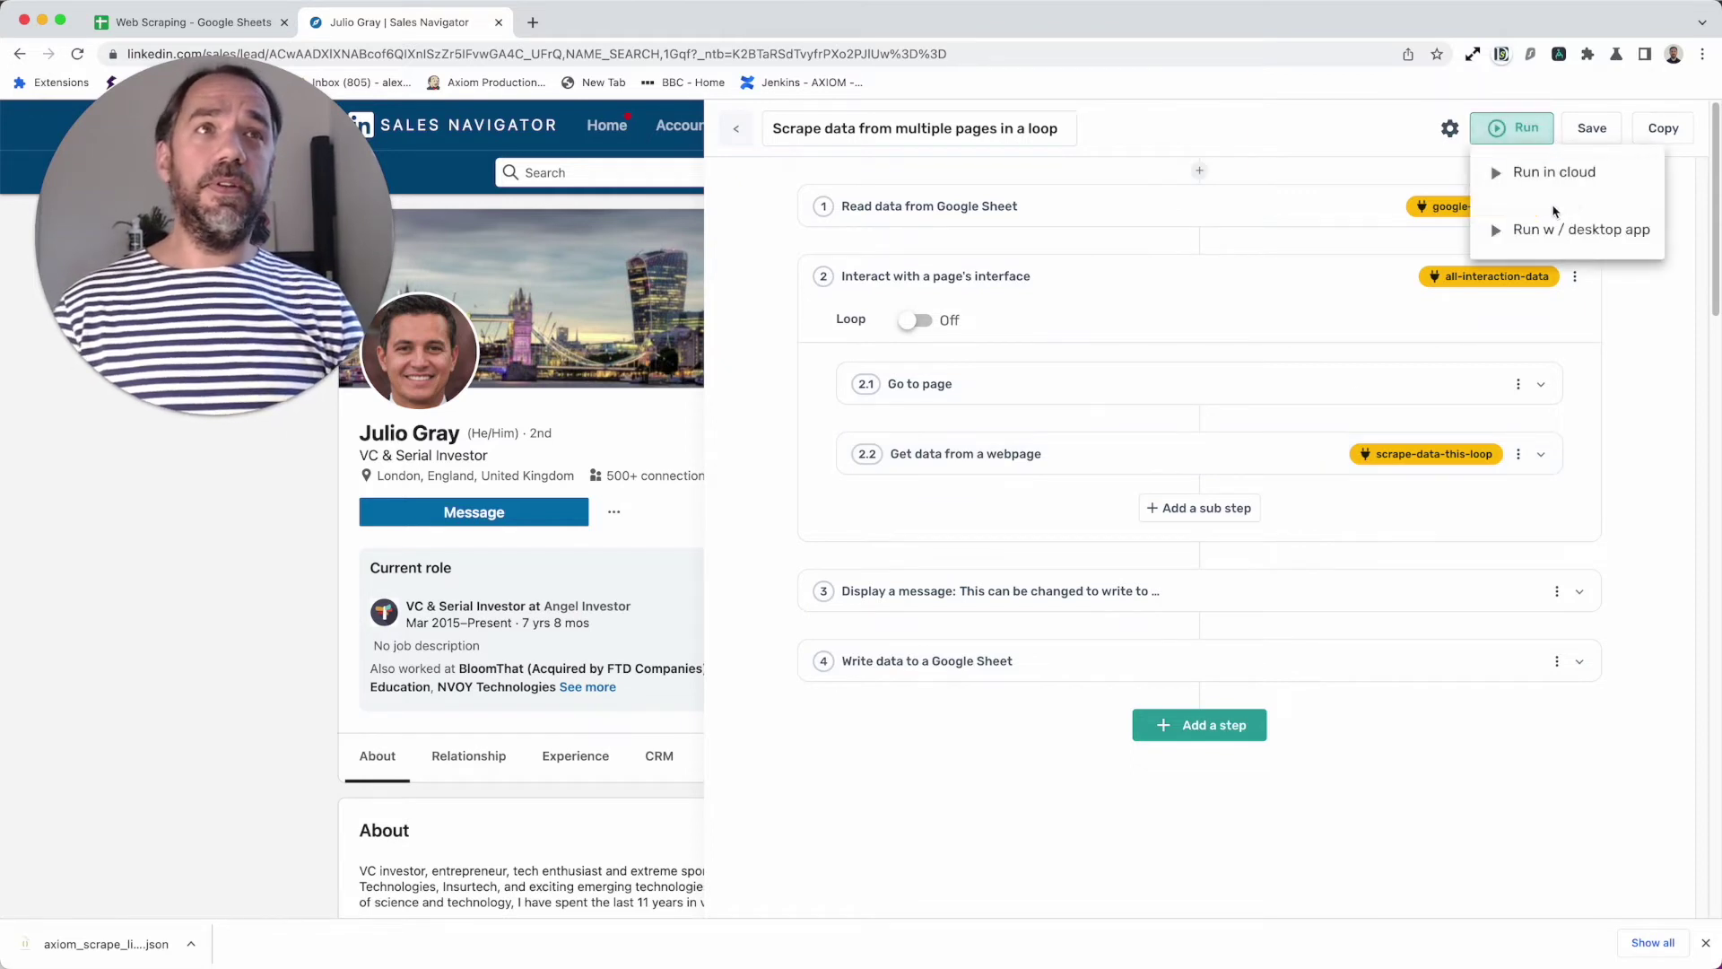
{"action": "left_click", "coordinate": [1553, 230]}
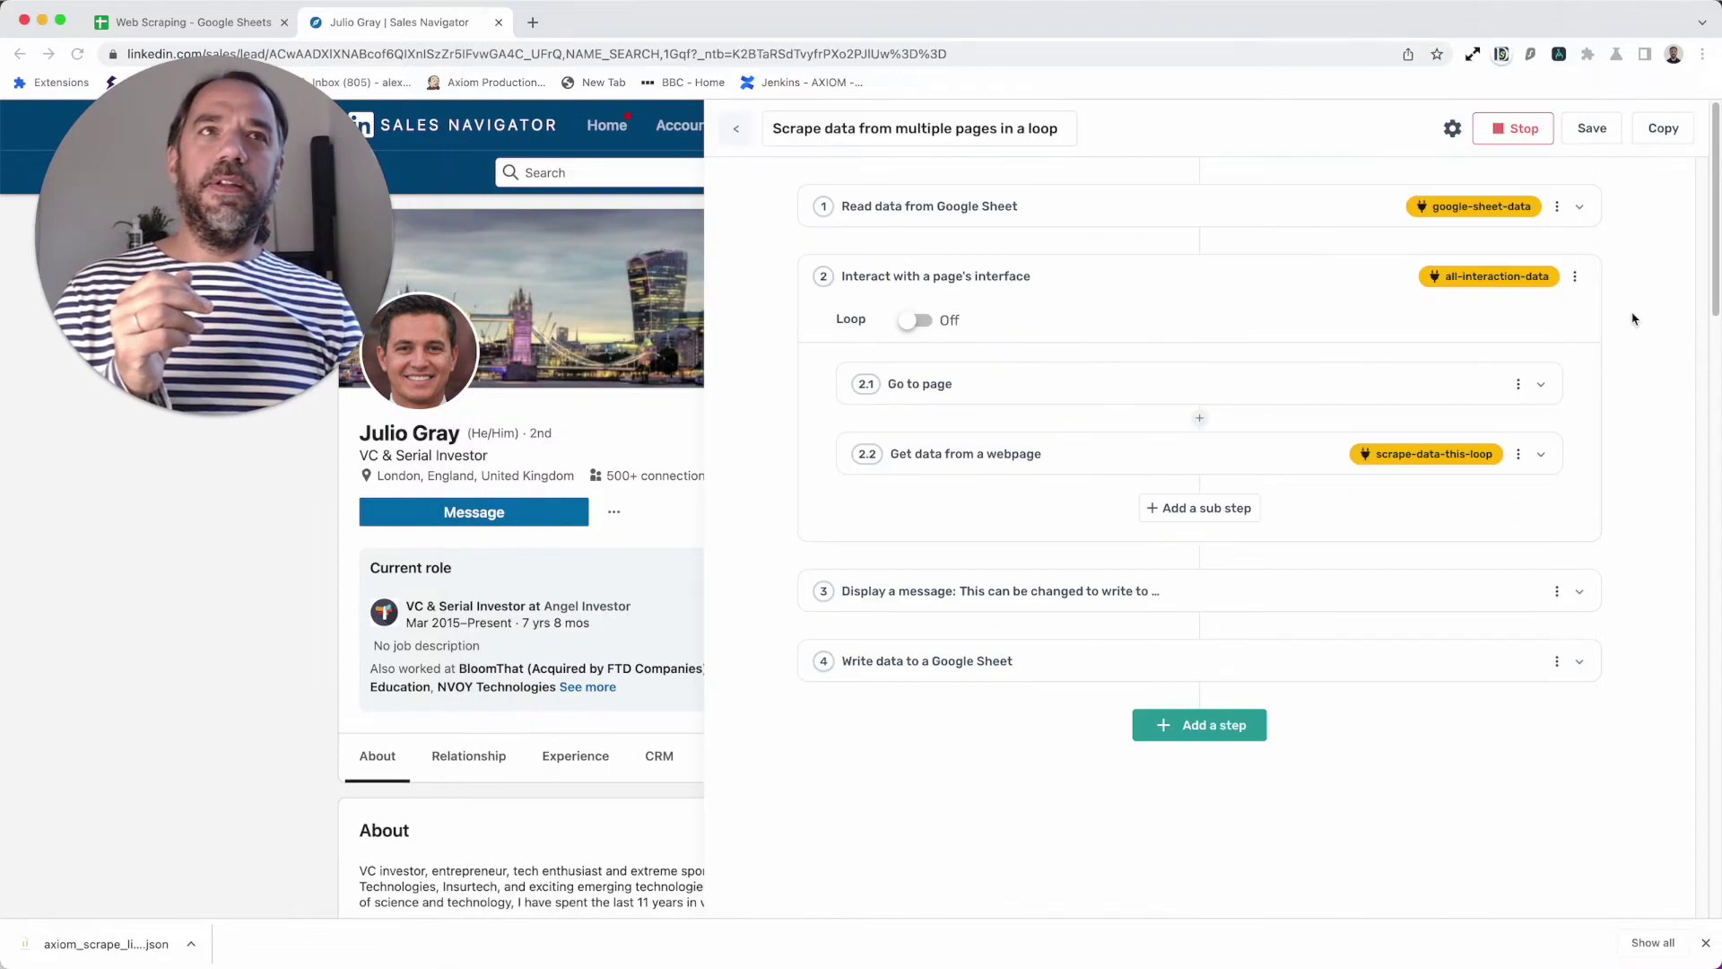
{"action": "left_click", "coordinate": [1634, 320]}
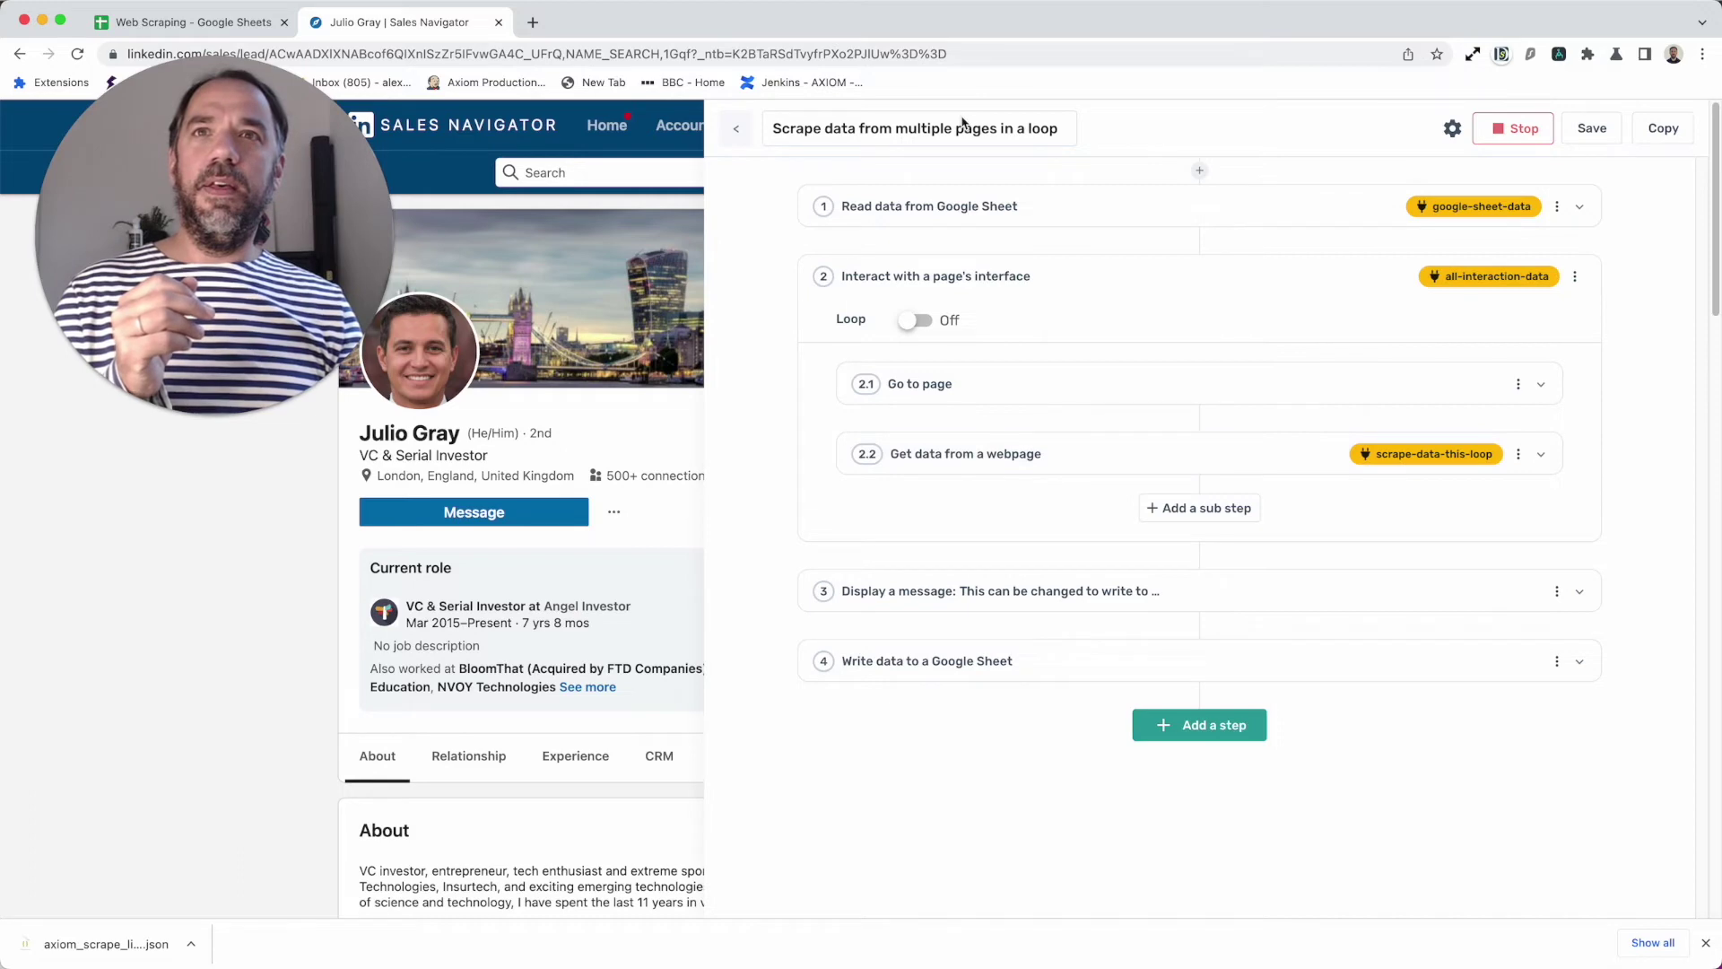
- Check the Web Scraping pages sheet for the scraped name and VC & Serial Investor headline
{"action": "left_click", "coordinate": [269, 27]}
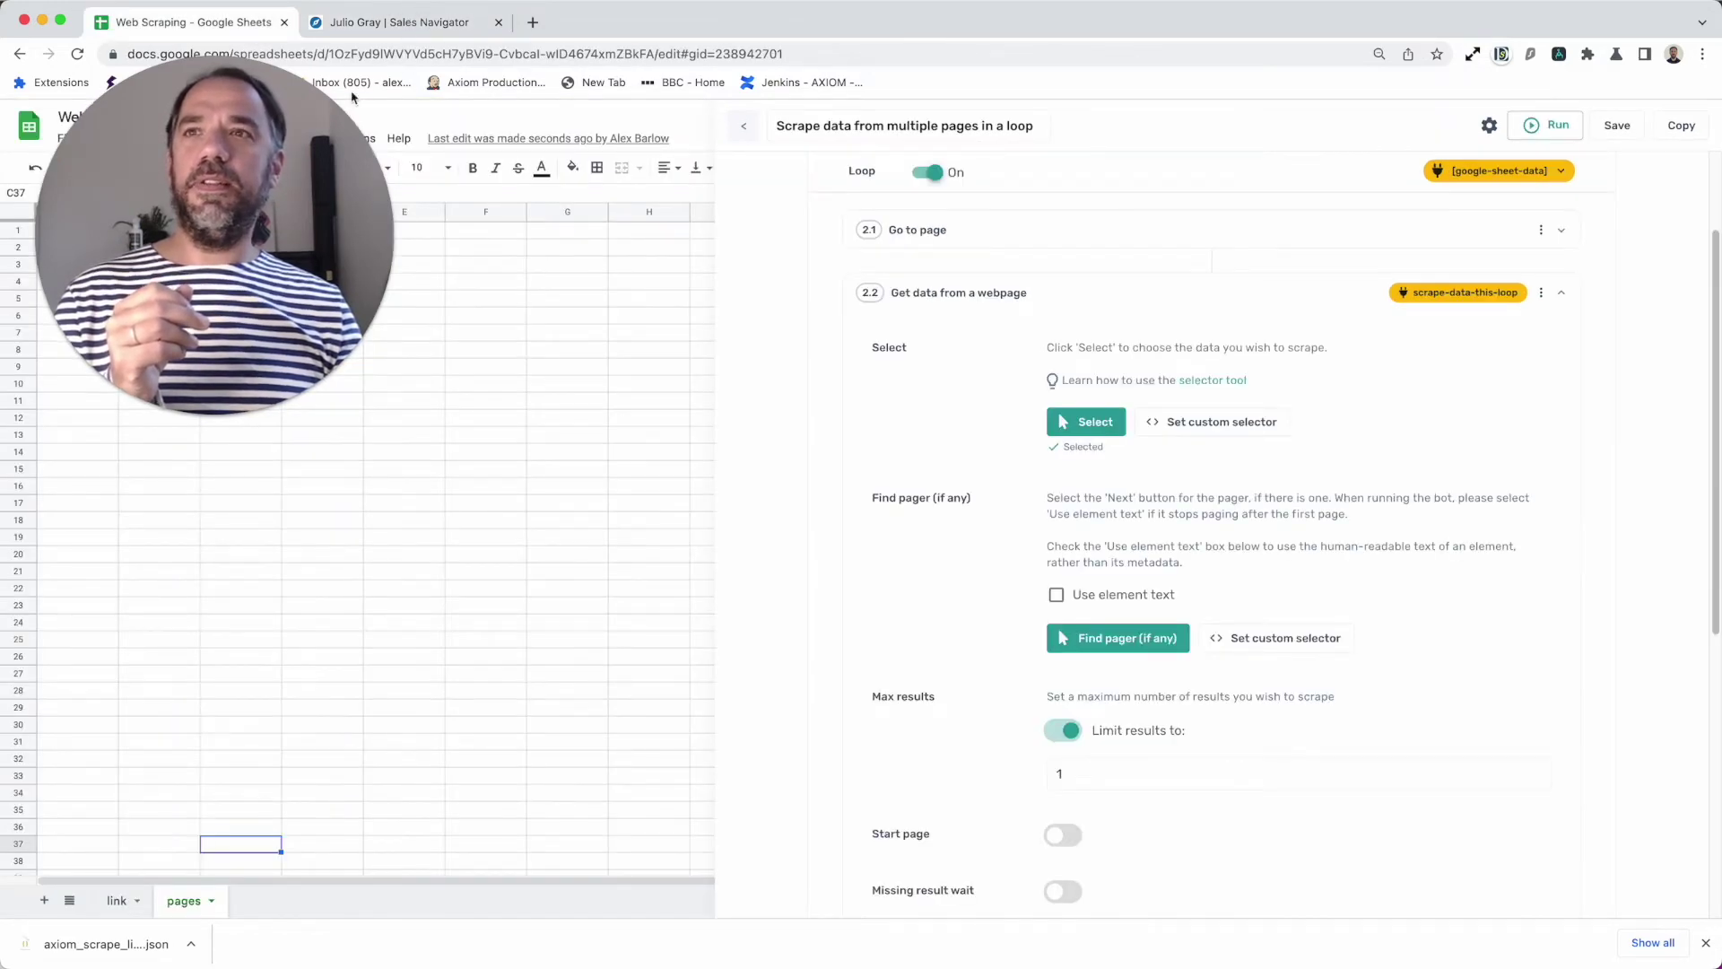
{"action": "left_click_drag", "start_coordinate": [293, 177], "coordinate": [267, 636]}
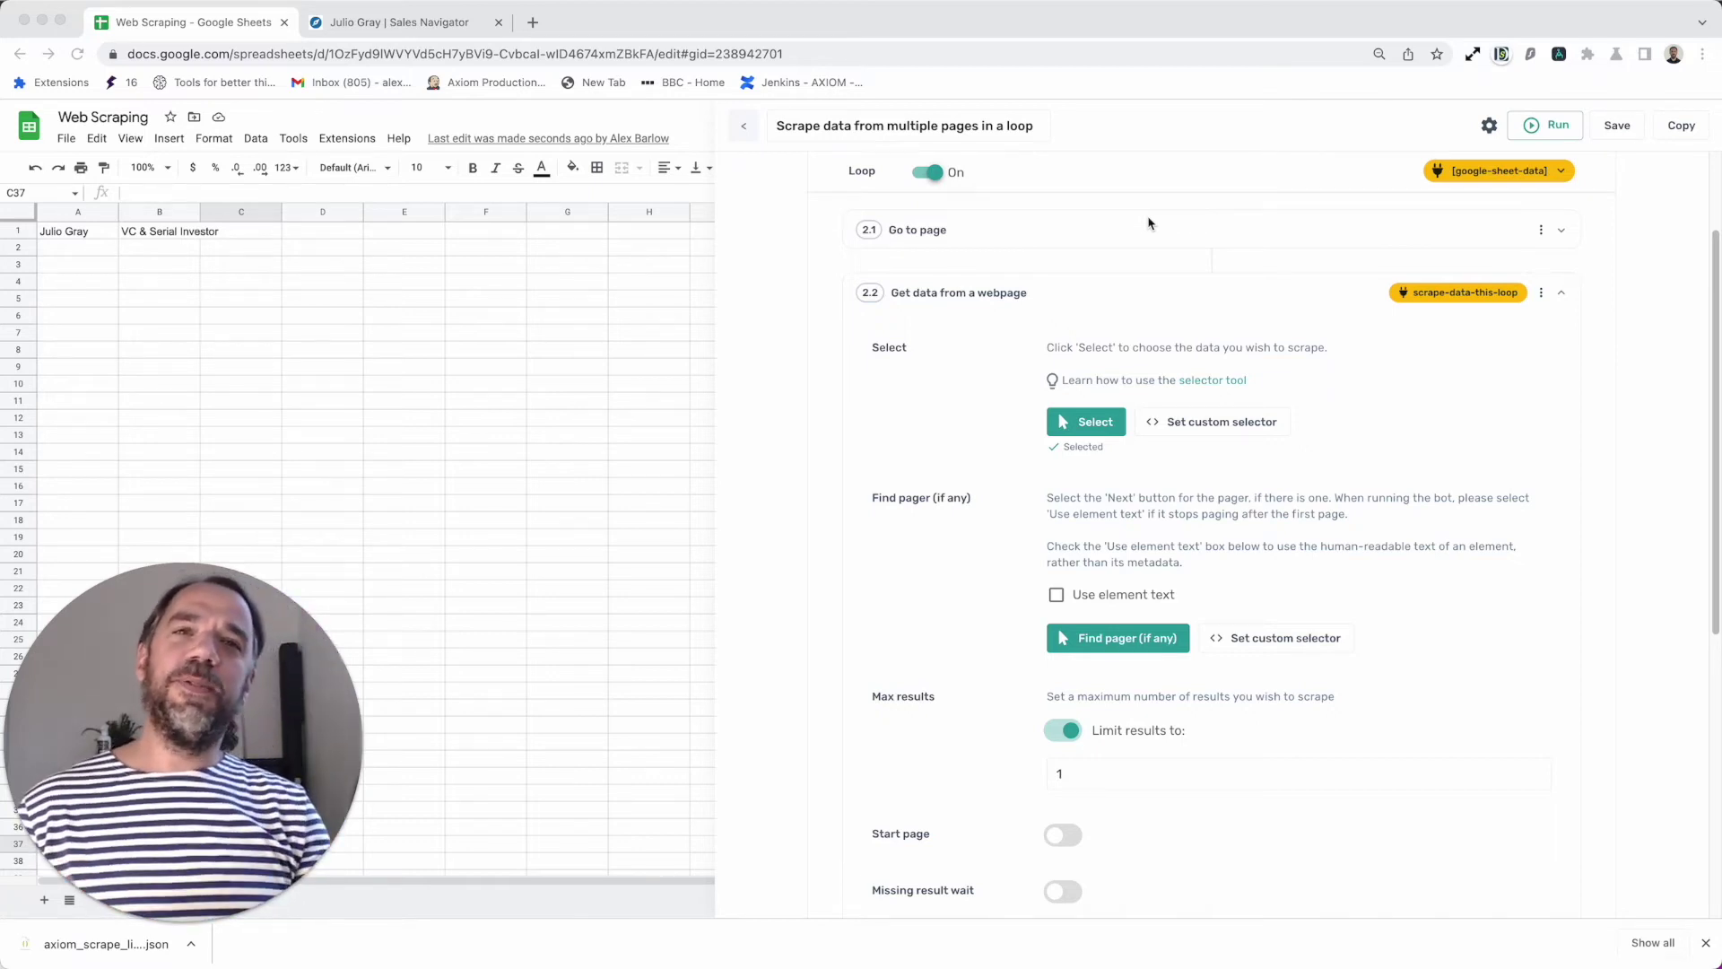
{"action": "left_click", "coordinate": [1222, 284]}
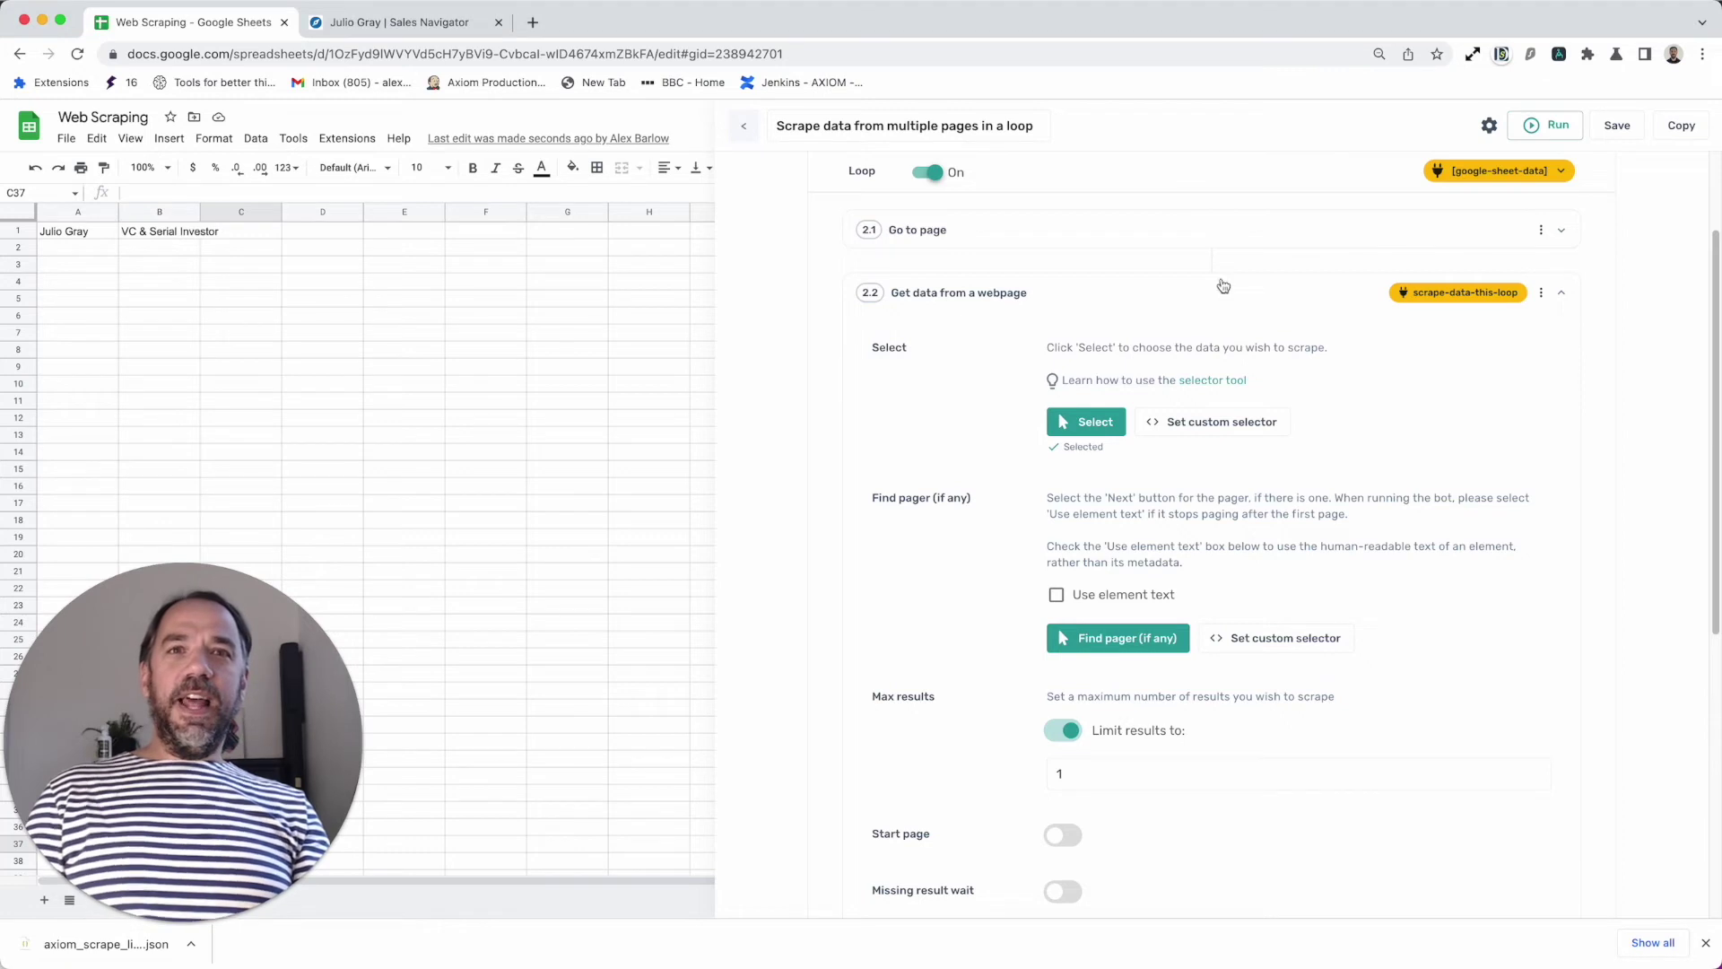
- Toggle the scraping step's Max results limit and enter 5 as the limit
{"action": "scroll", "coordinate": [1147, 728], "scroll_direction": "down", "scroll_amount": 5}
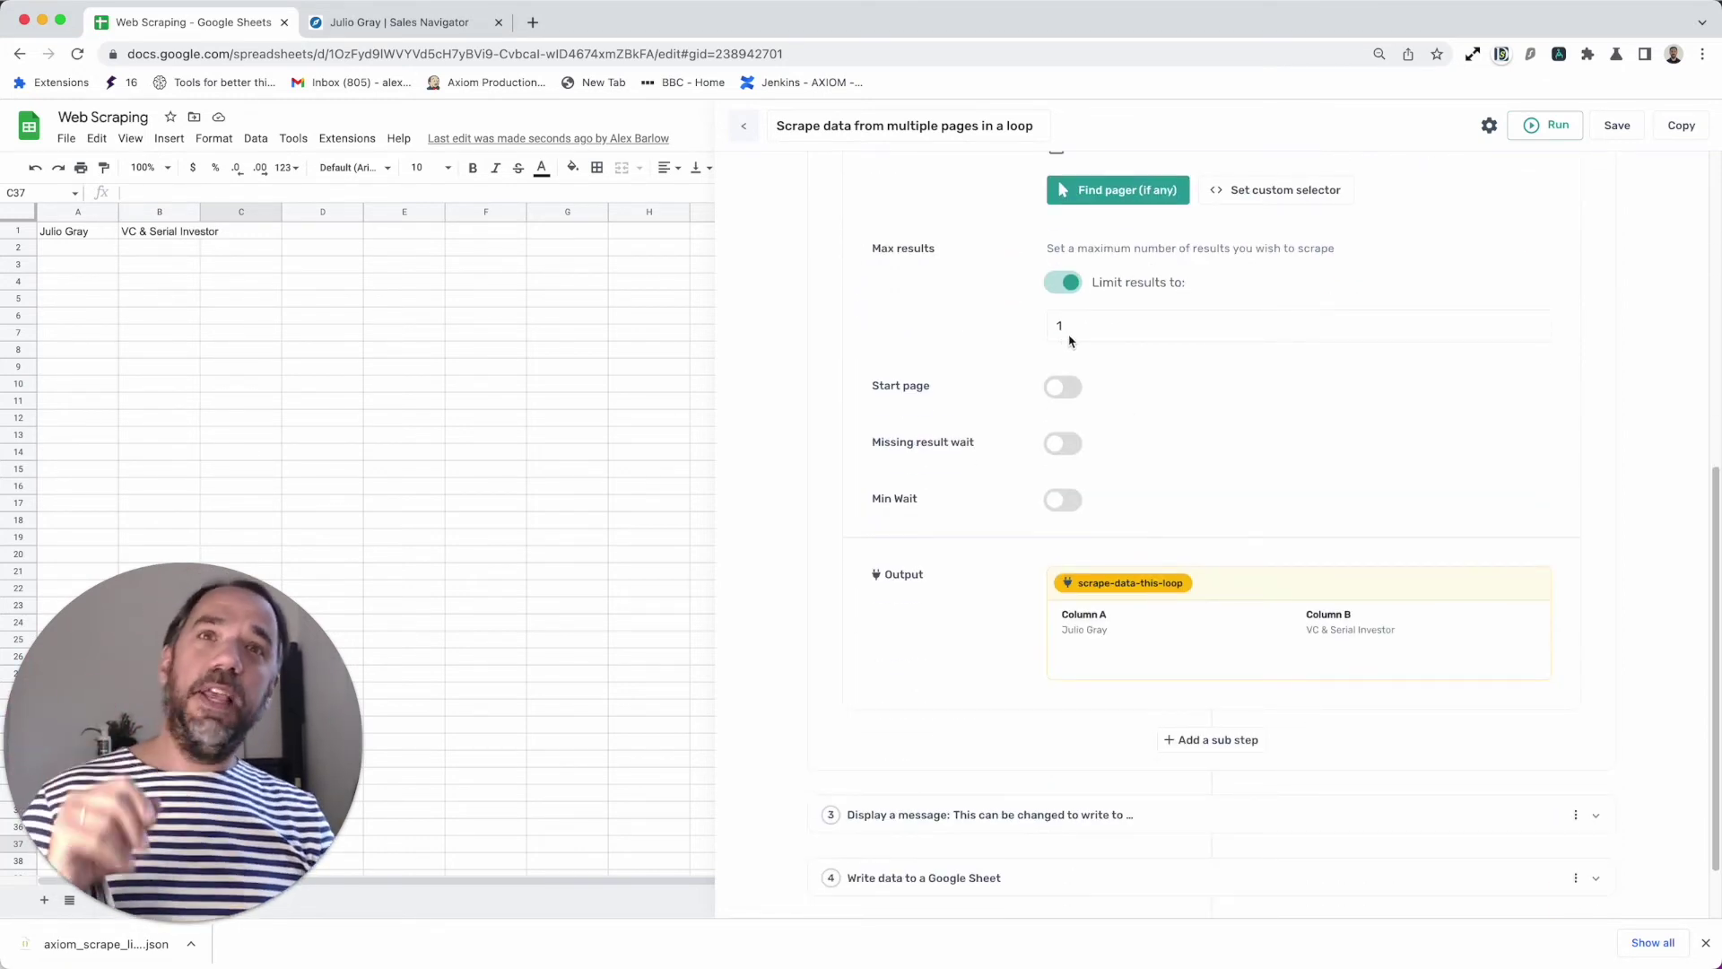
{"action": "left_click", "coordinate": [1074, 291]}
{"action": "left_click", "coordinate": [1078, 294]}
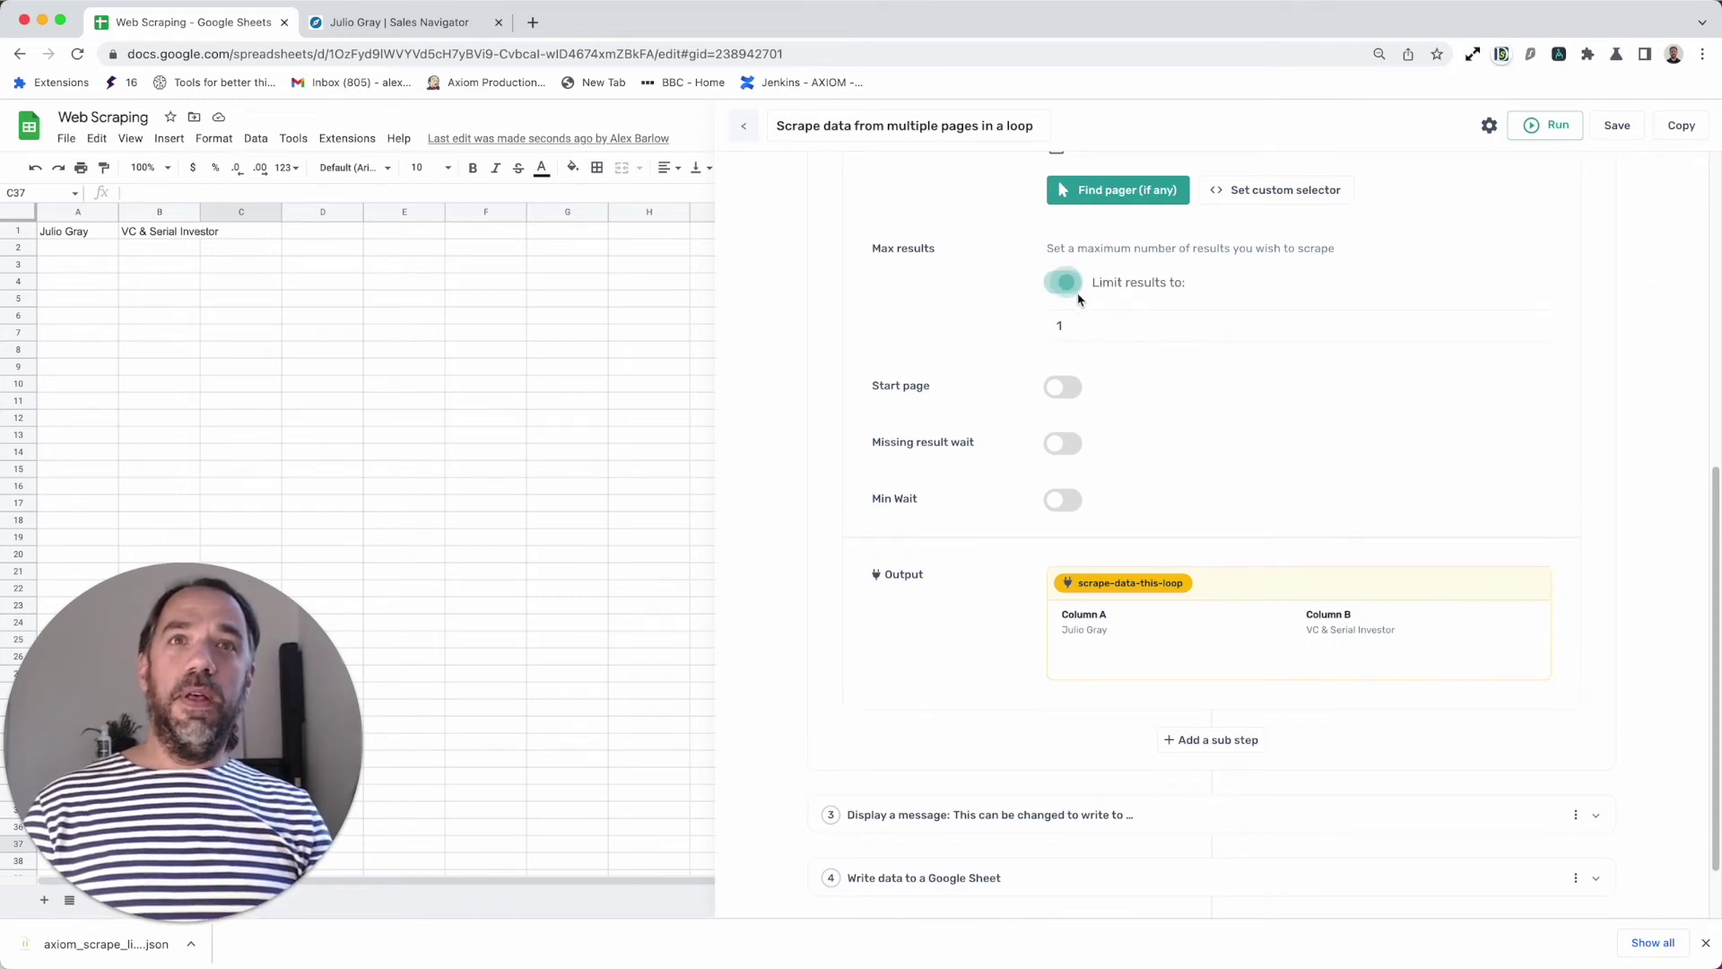
{"action": "left_click", "coordinate": [1089, 341]}
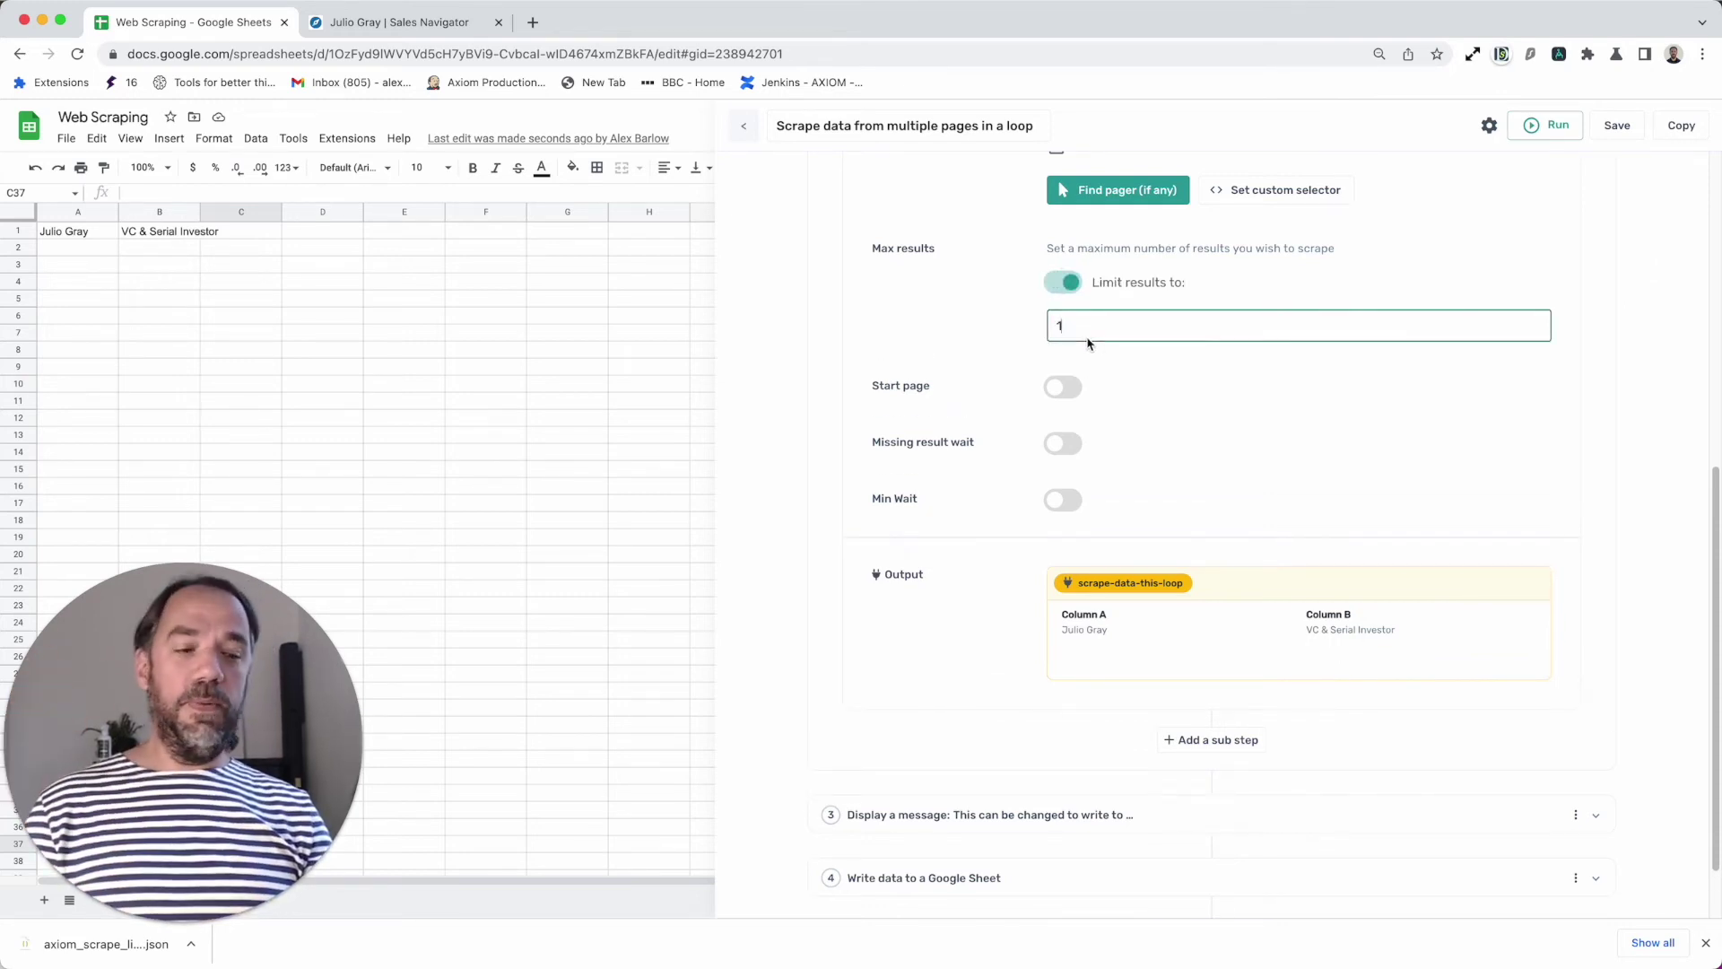
{"action": "type", "text": "5"}
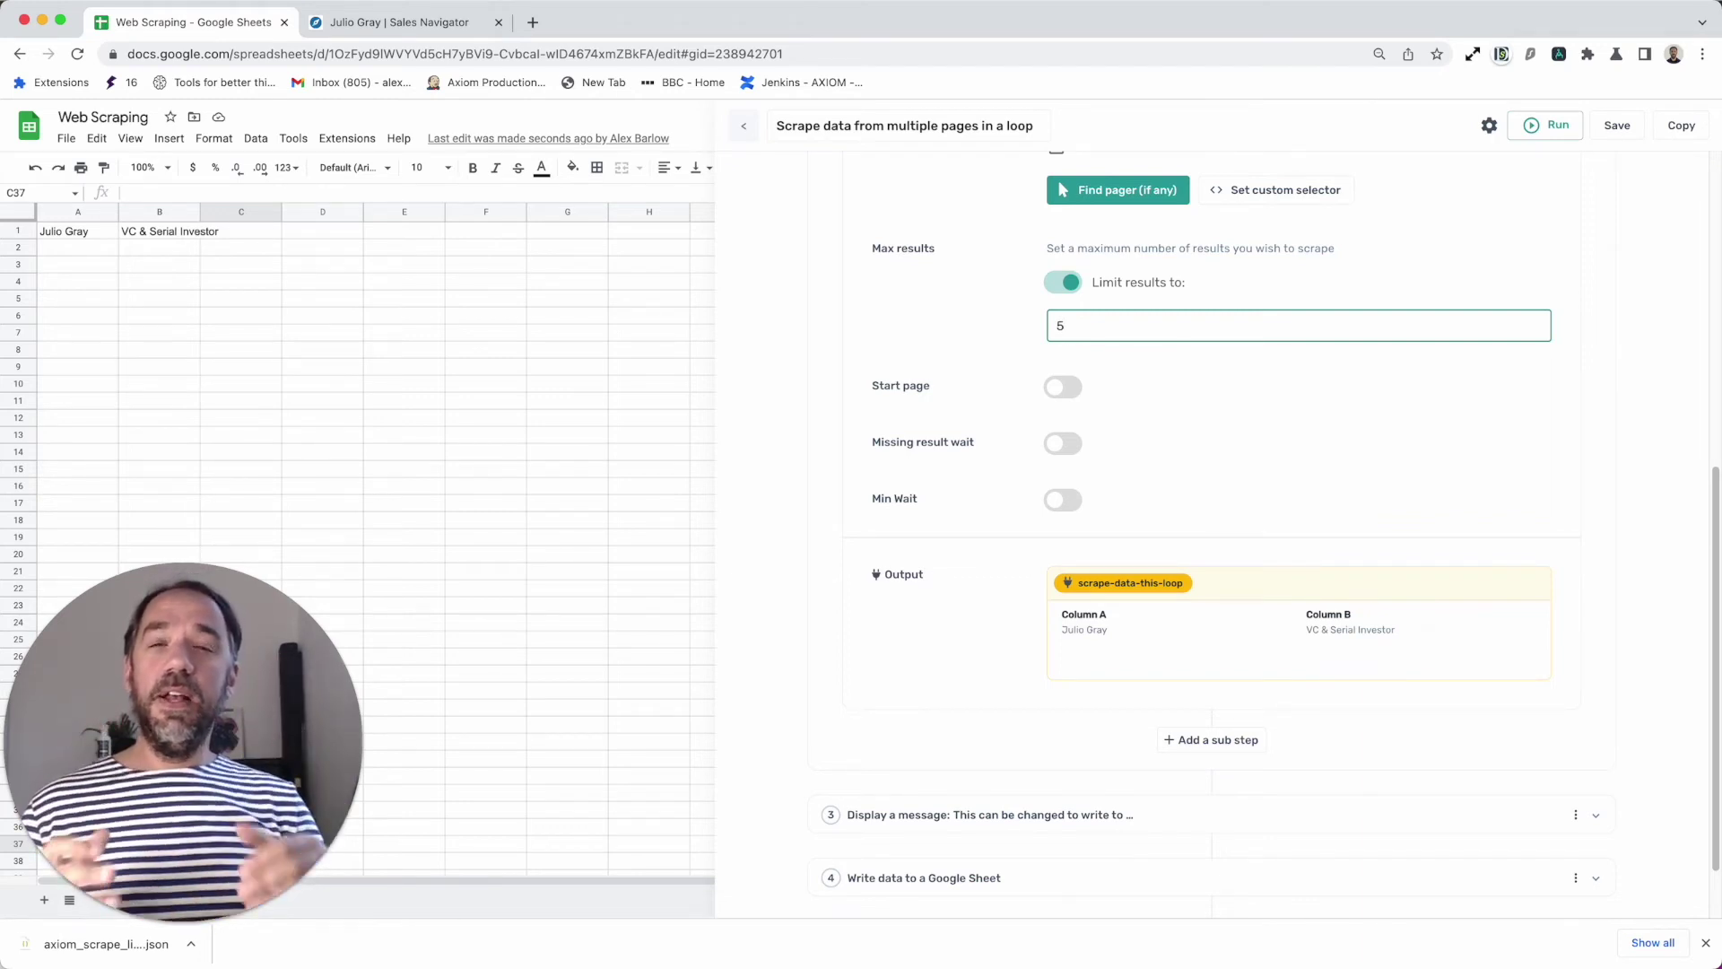
- Inspect the pager and scraped-data custom selectors without changing them
{"action": "scroll", "coordinate": [1236, 242], "scroll_direction": "up", "scroll_amount": 1}
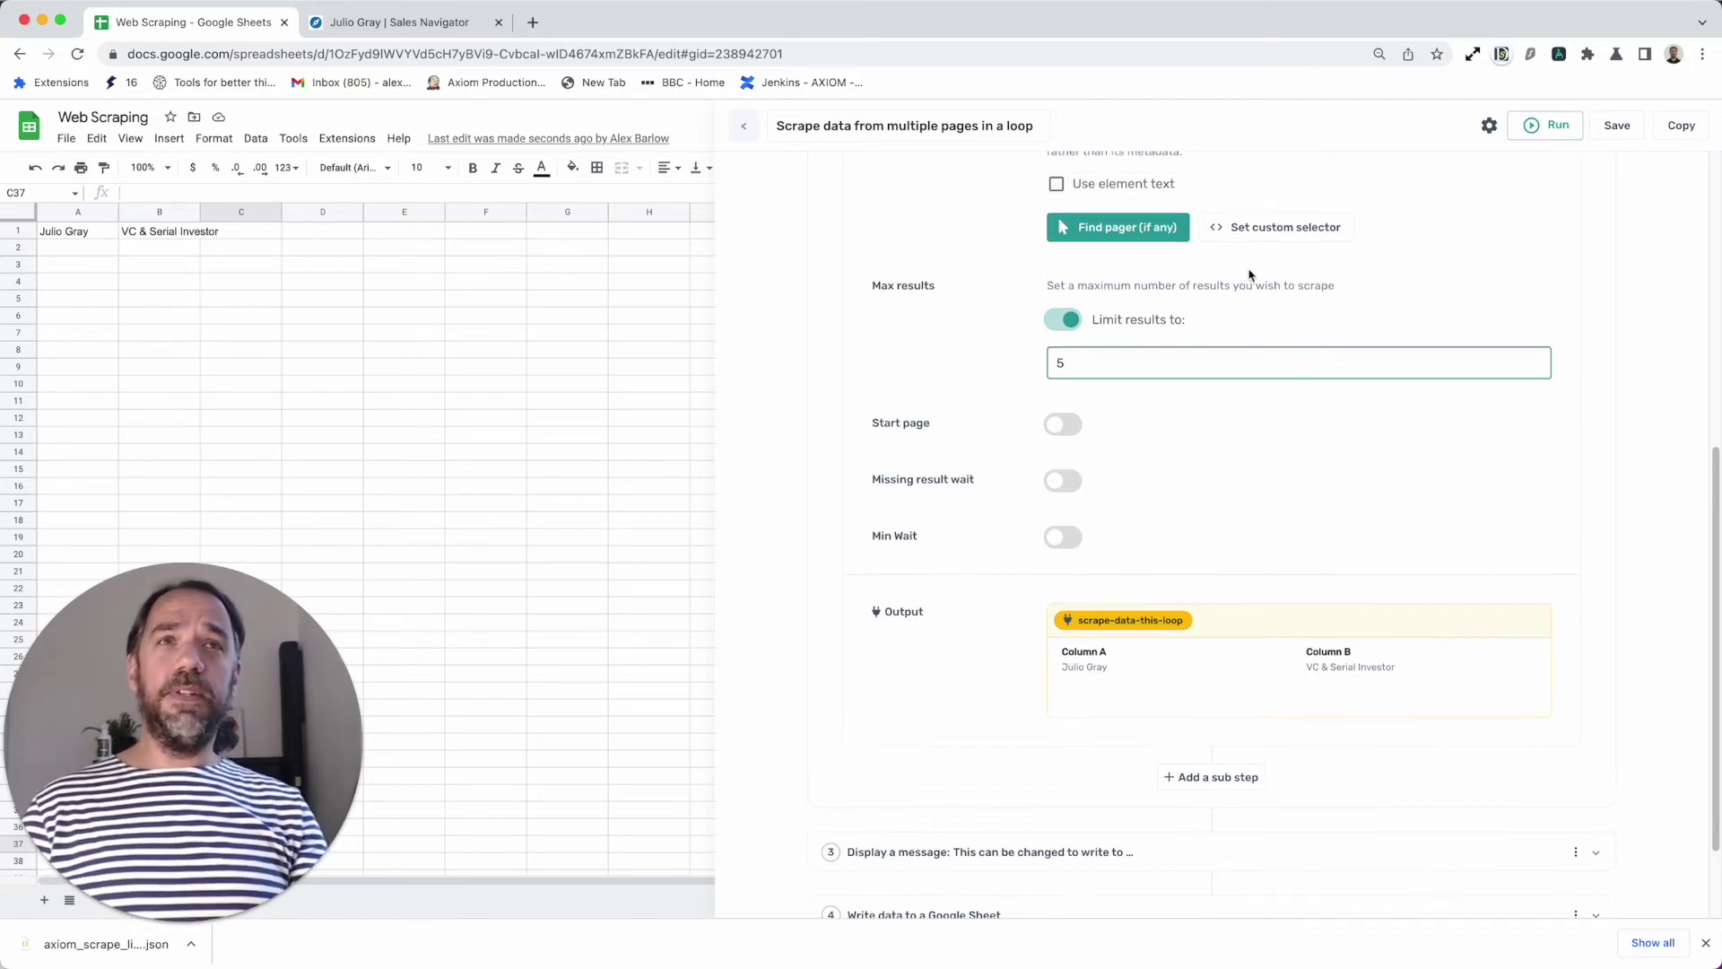
{"action": "left_click", "coordinate": [1280, 228]}
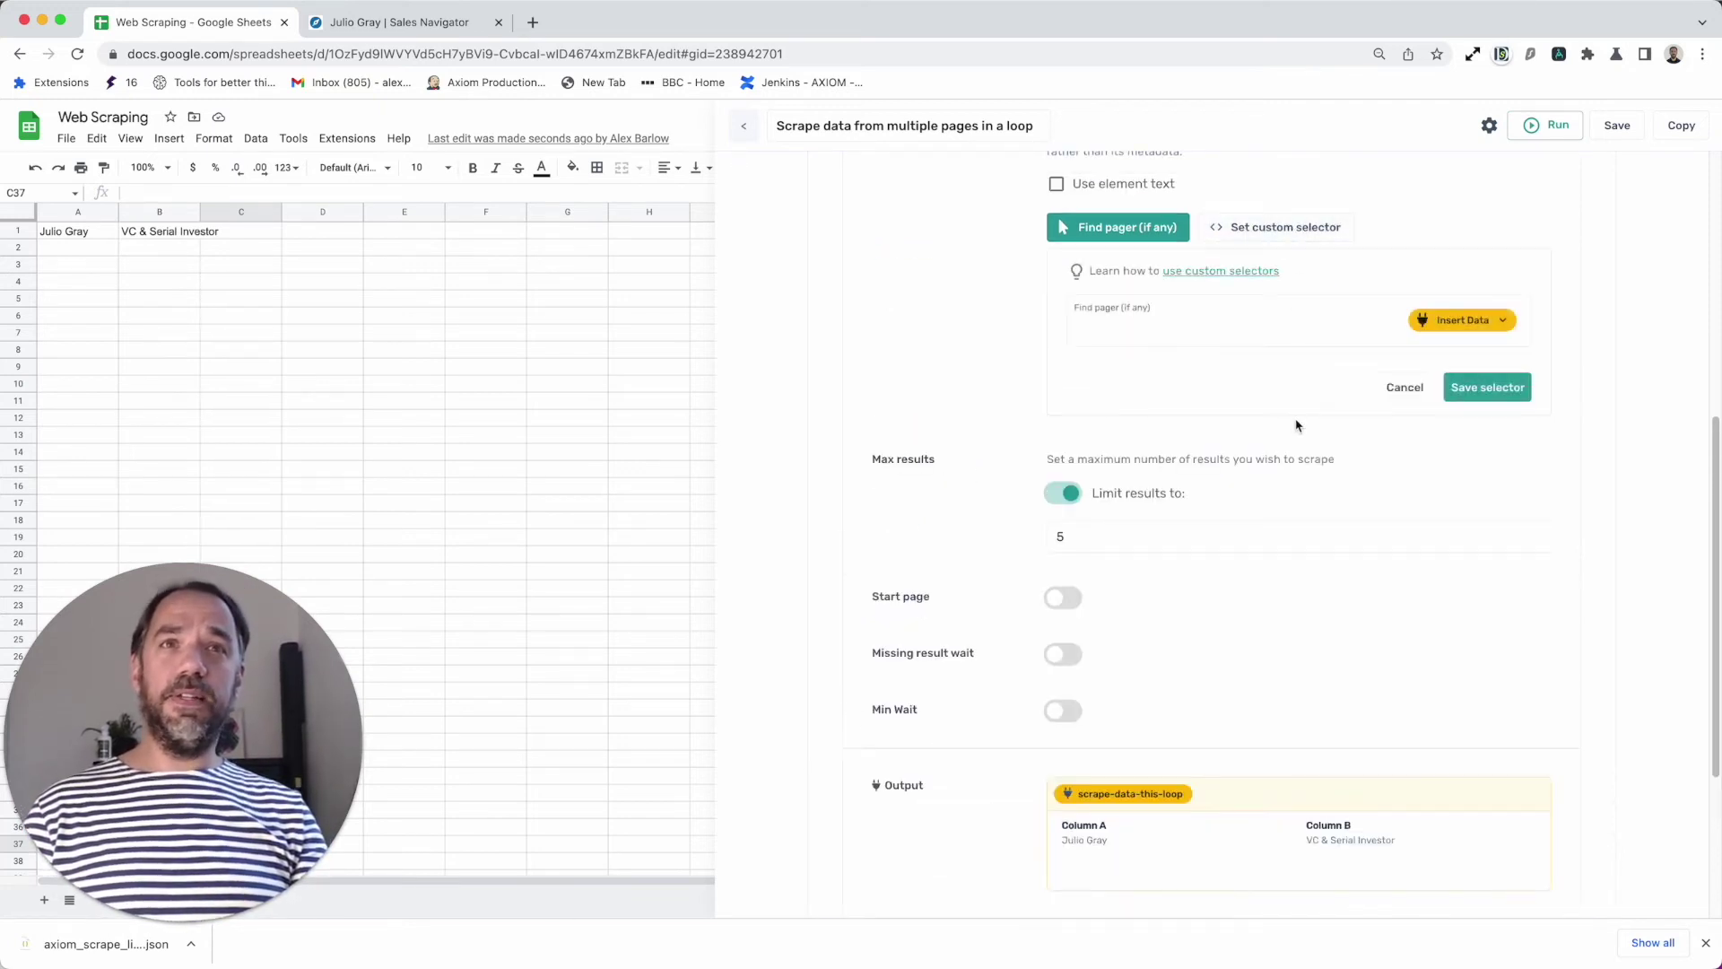
{"action": "scroll", "coordinate": [1296, 425], "scroll_direction": "up", "scroll_amount": 4}
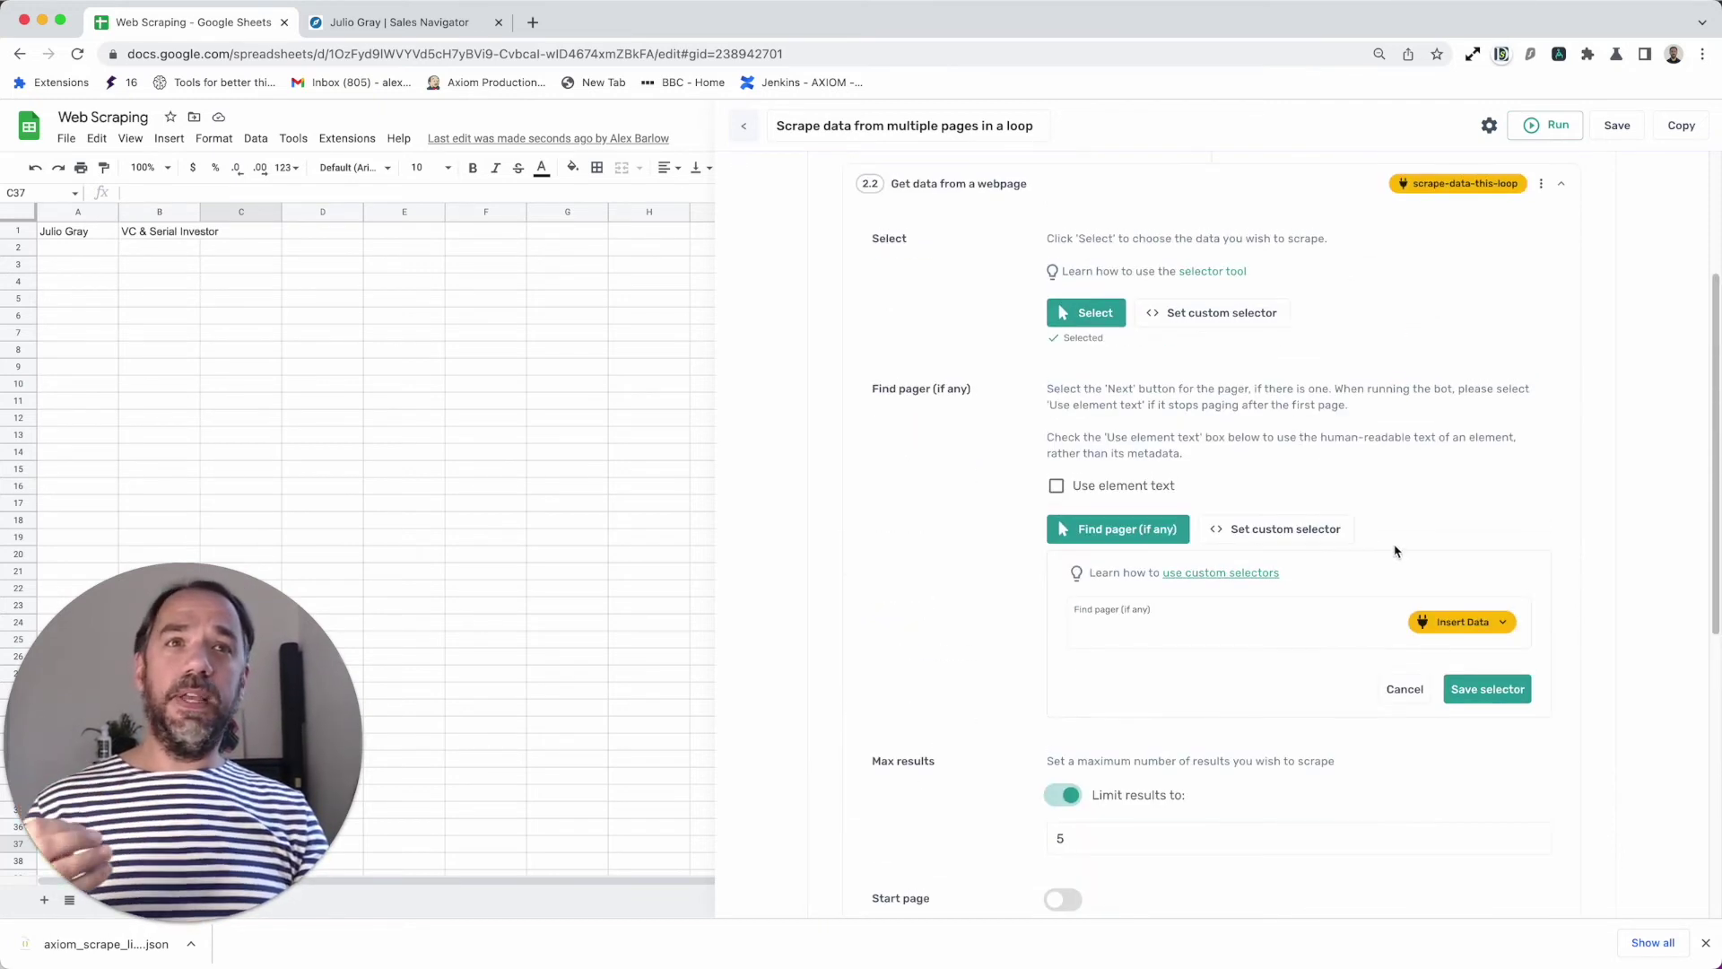
{"action": "left_click", "coordinate": [1401, 688]}
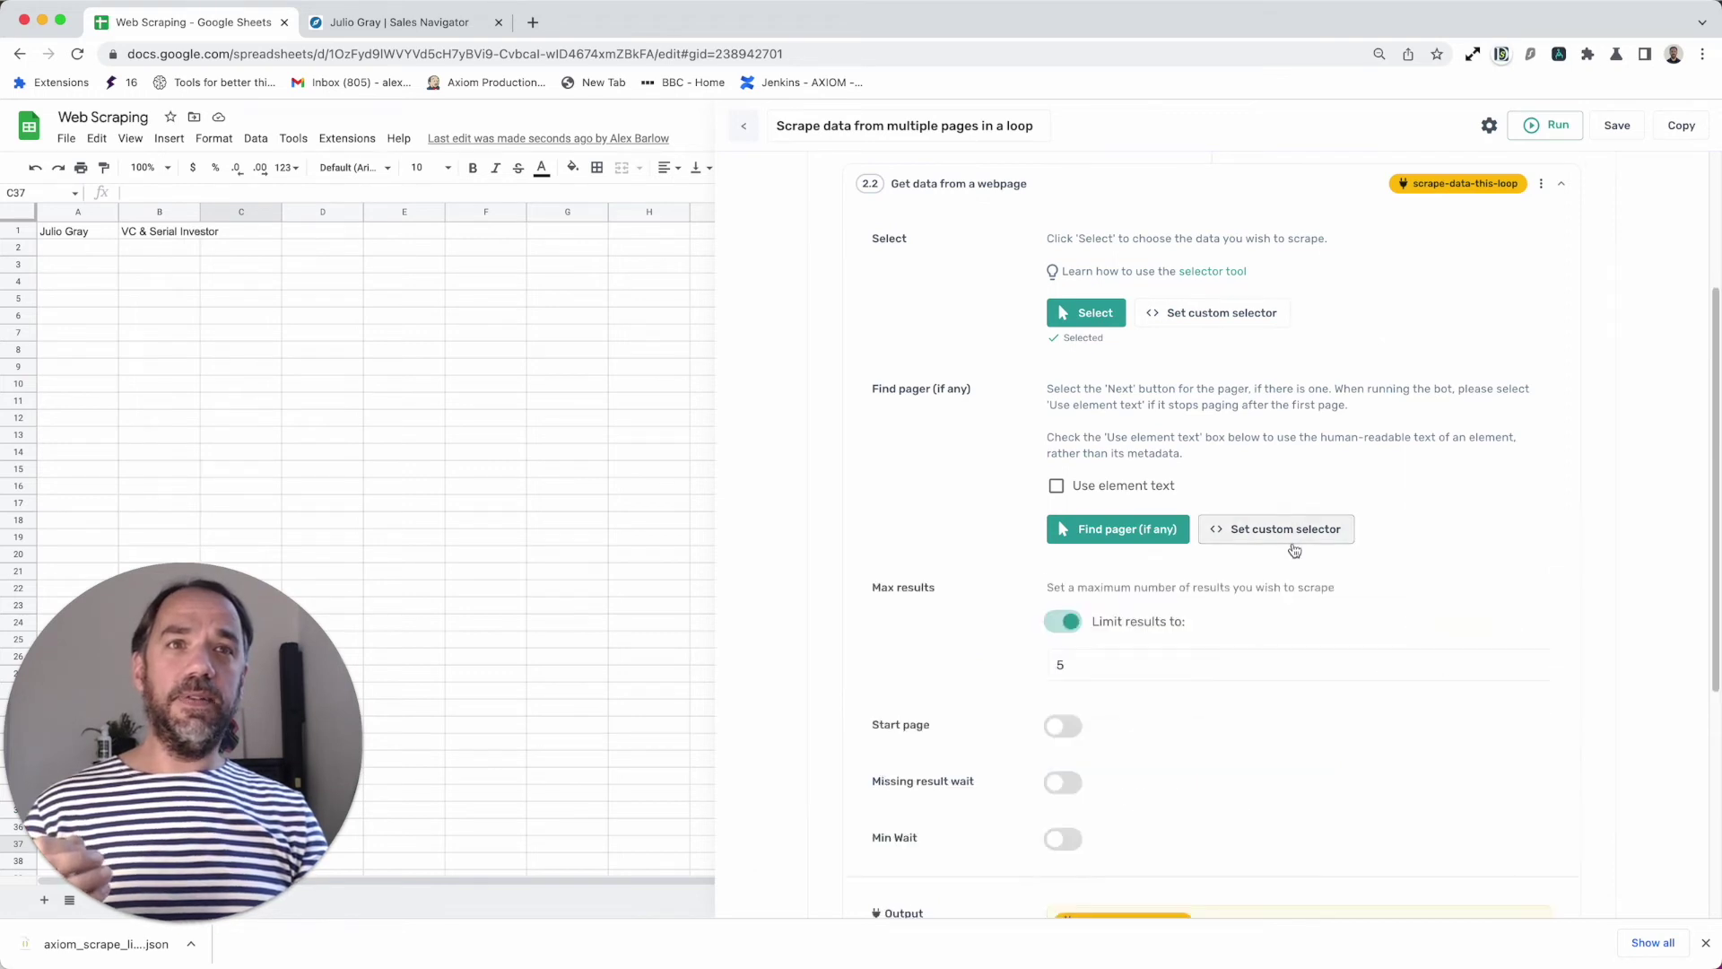
{"action": "left_click", "coordinate": [1226, 313]}
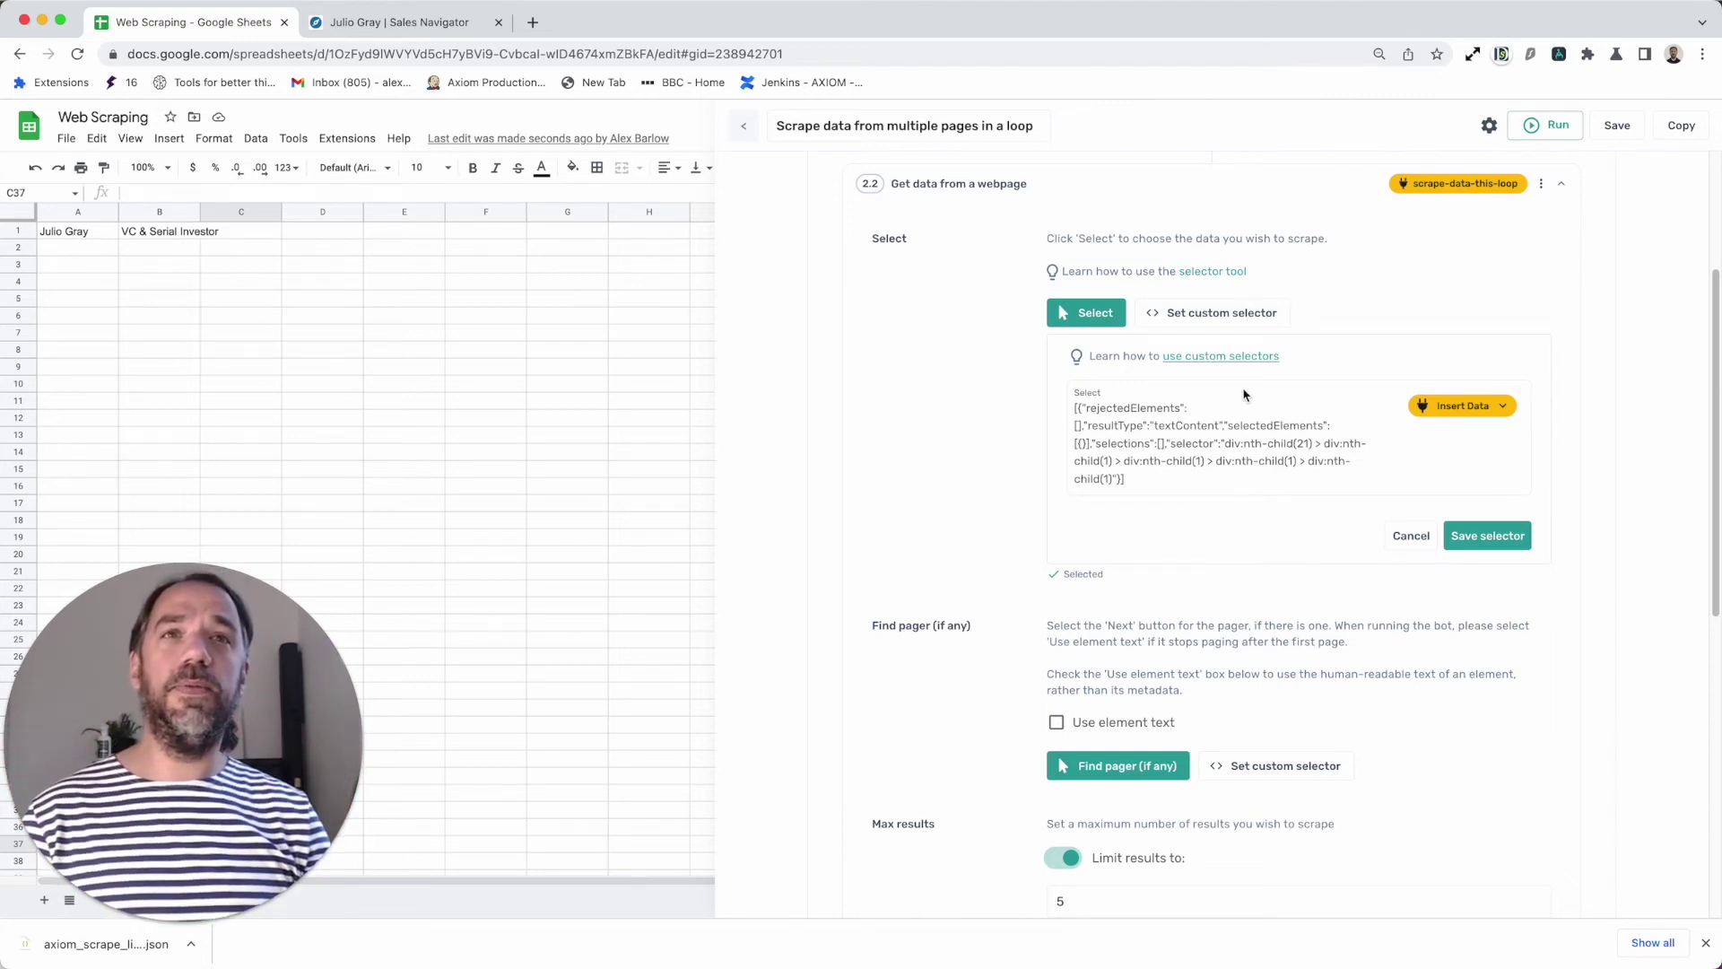
{"action": "left_click", "coordinate": [1404, 537]}
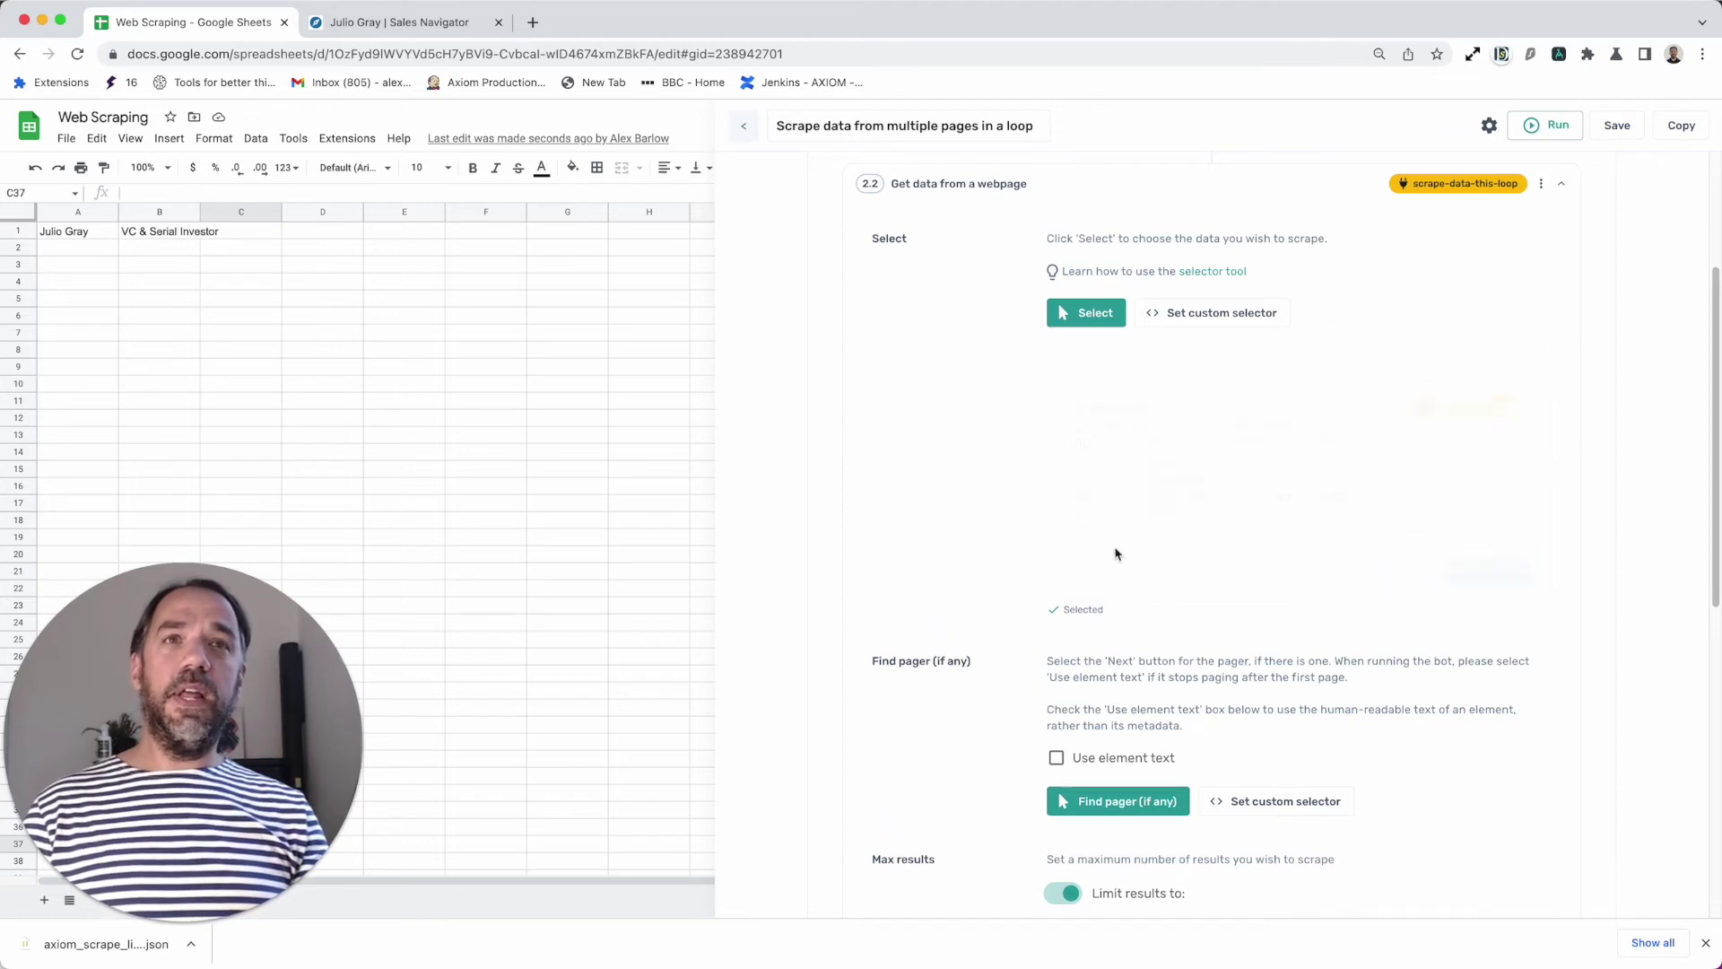
- Switch Max results to Get all results and collapse the scraping step
{"action": "scroll", "coordinate": [1073, 830], "scroll_direction": "down", "scroll_amount": 4}
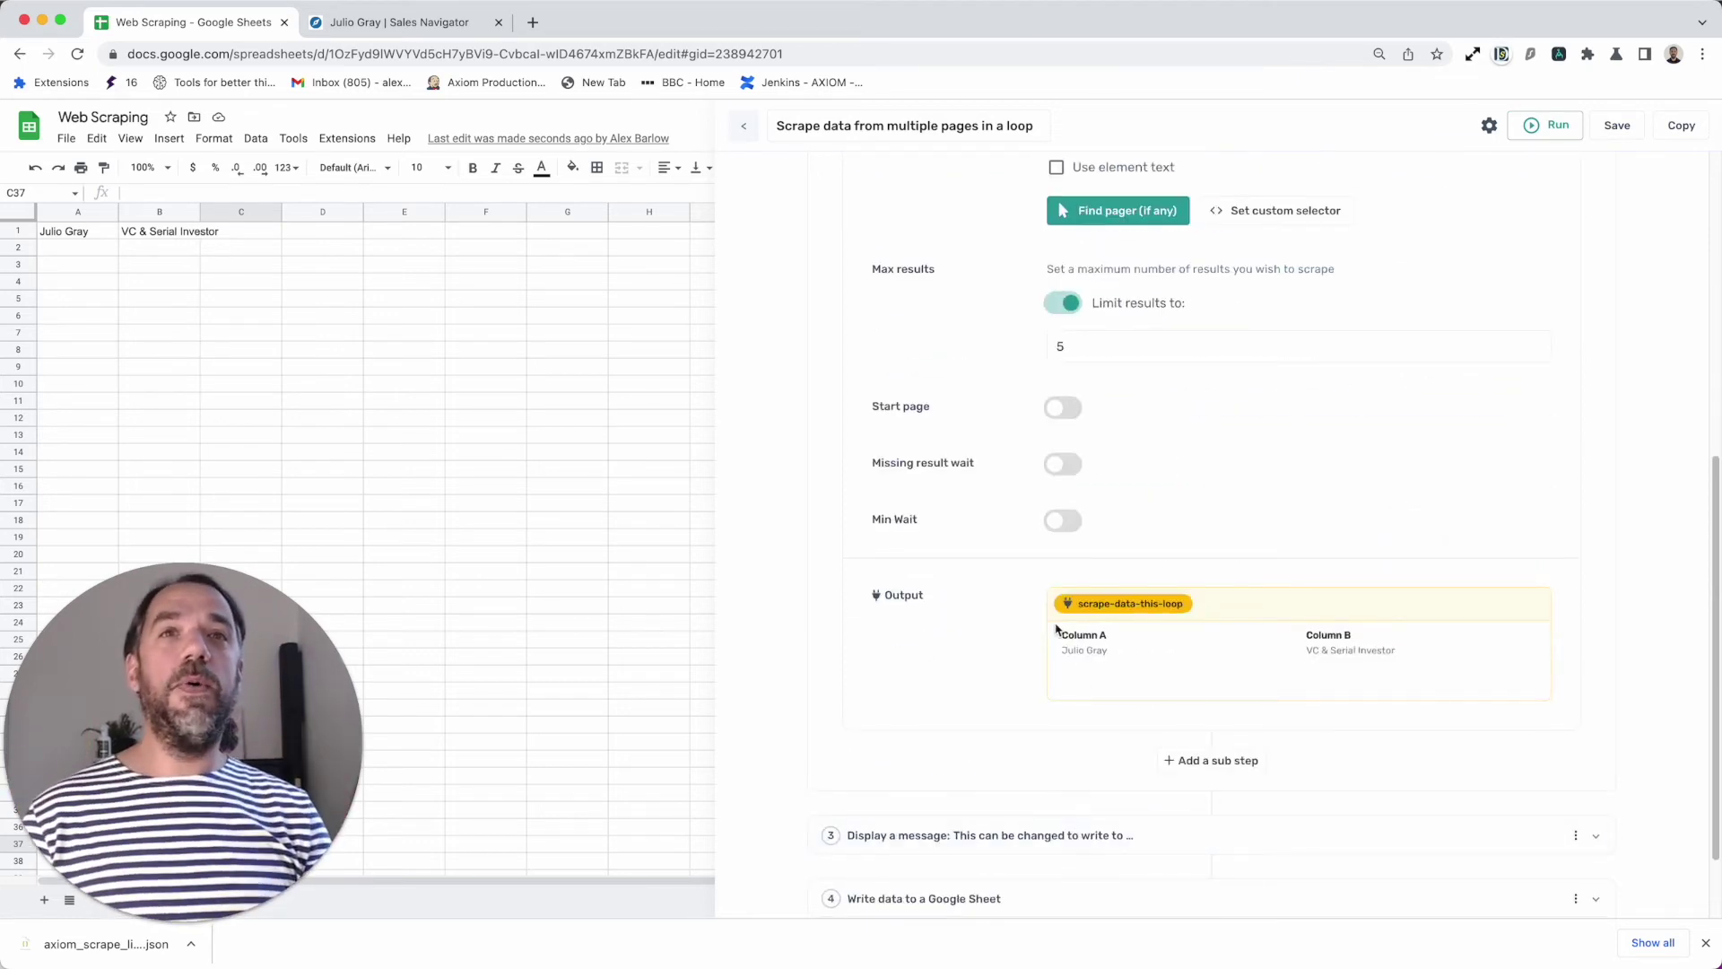
{"action": "left_click", "coordinate": [1077, 305]}
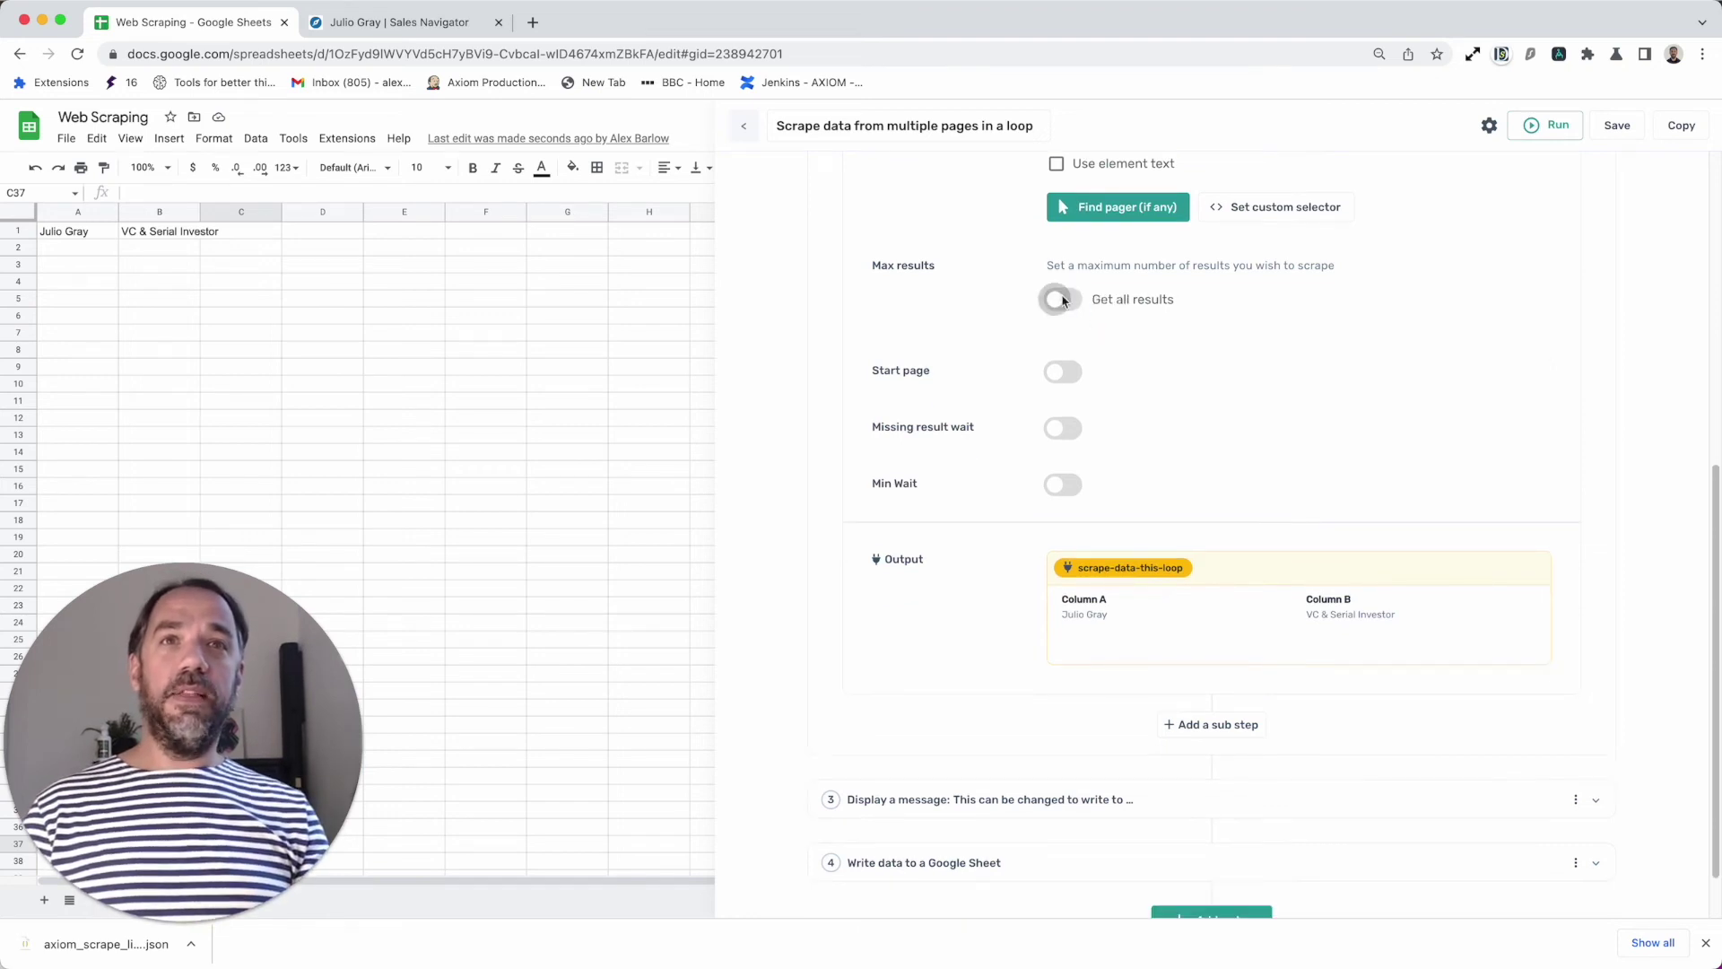
{"action": "left_click", "coordinate": [1077, 303]}
{"action": "left_click", "coordinate": [1107, 346]}
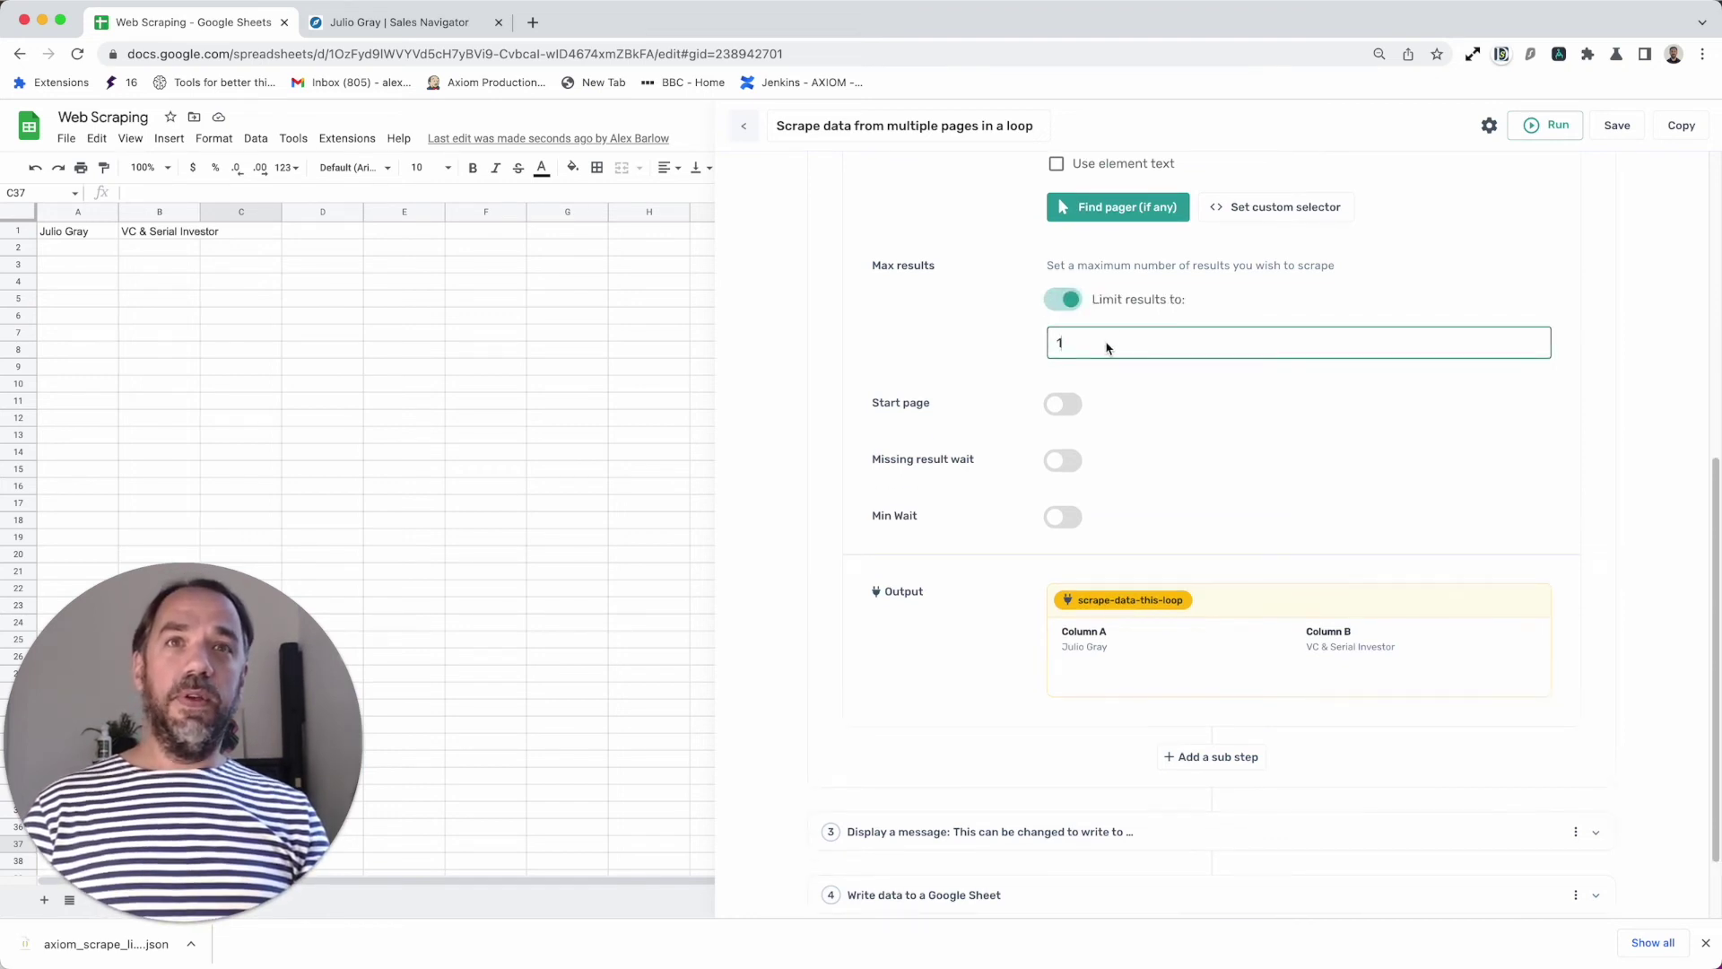
{"action": "scroll", "coordinate": [1107, 347], "scroll_direction": "up", "scroll_amount": 2}
{"action": "left_click", "coordinate": [1076, 359]}
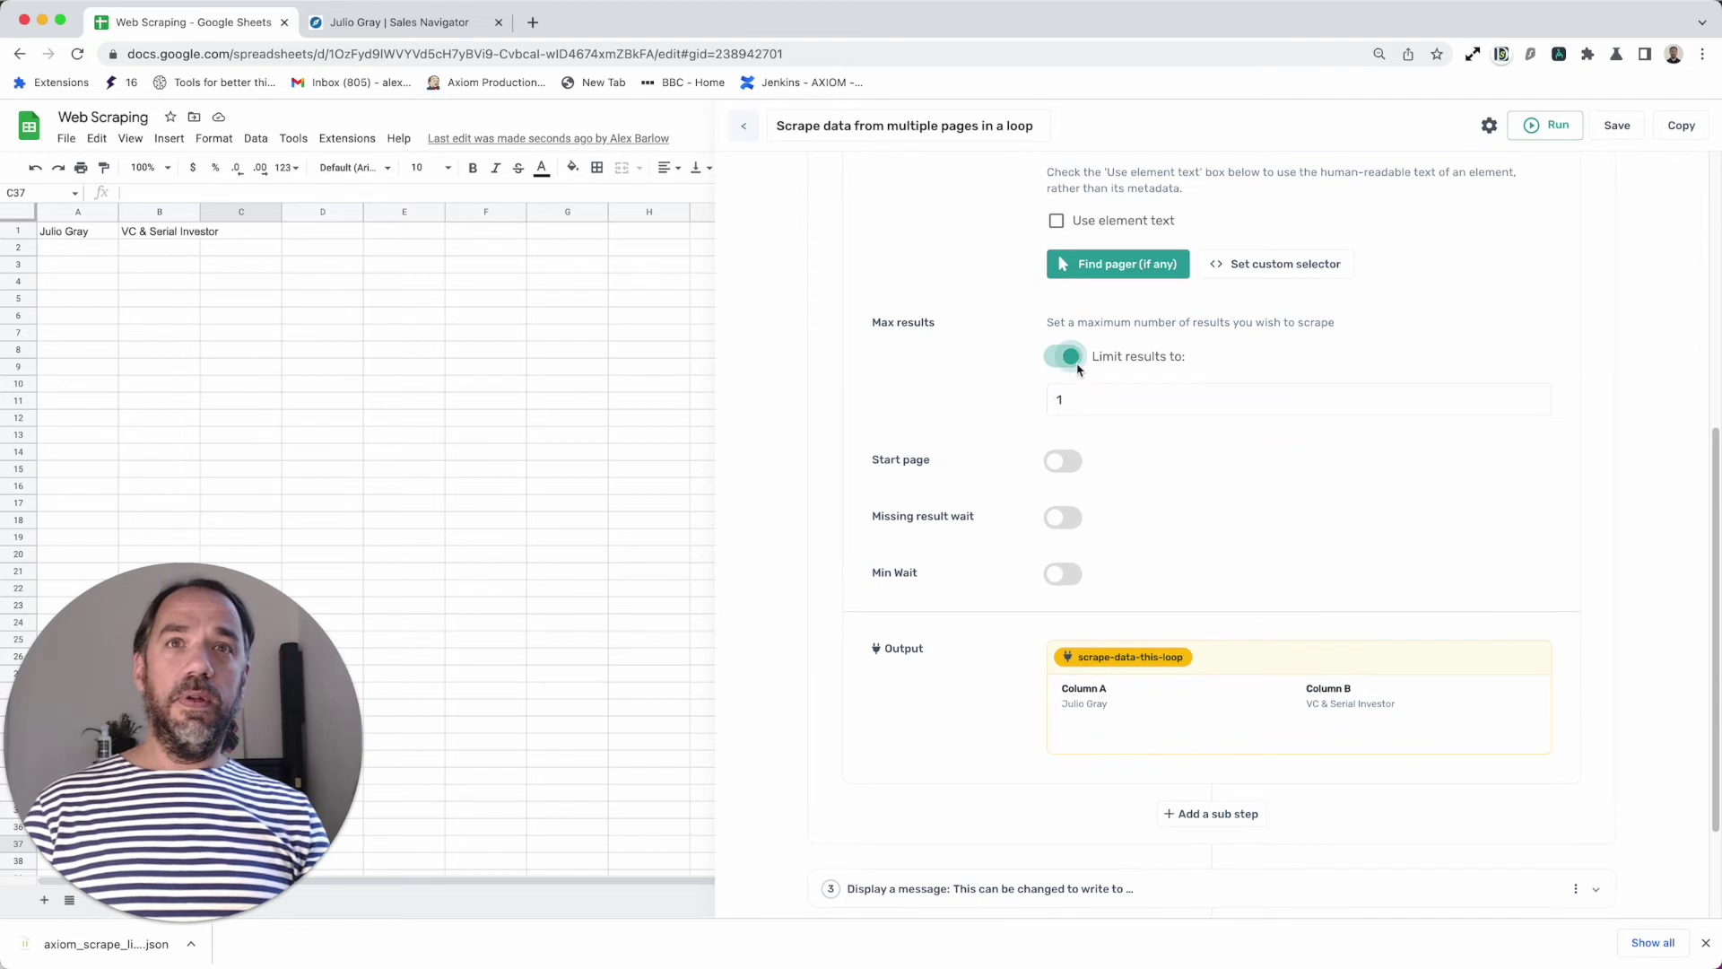
{"action": "scroll", "coordinate": [1169, 434], "scroll_direction": "up", "scroll_amount": 6}
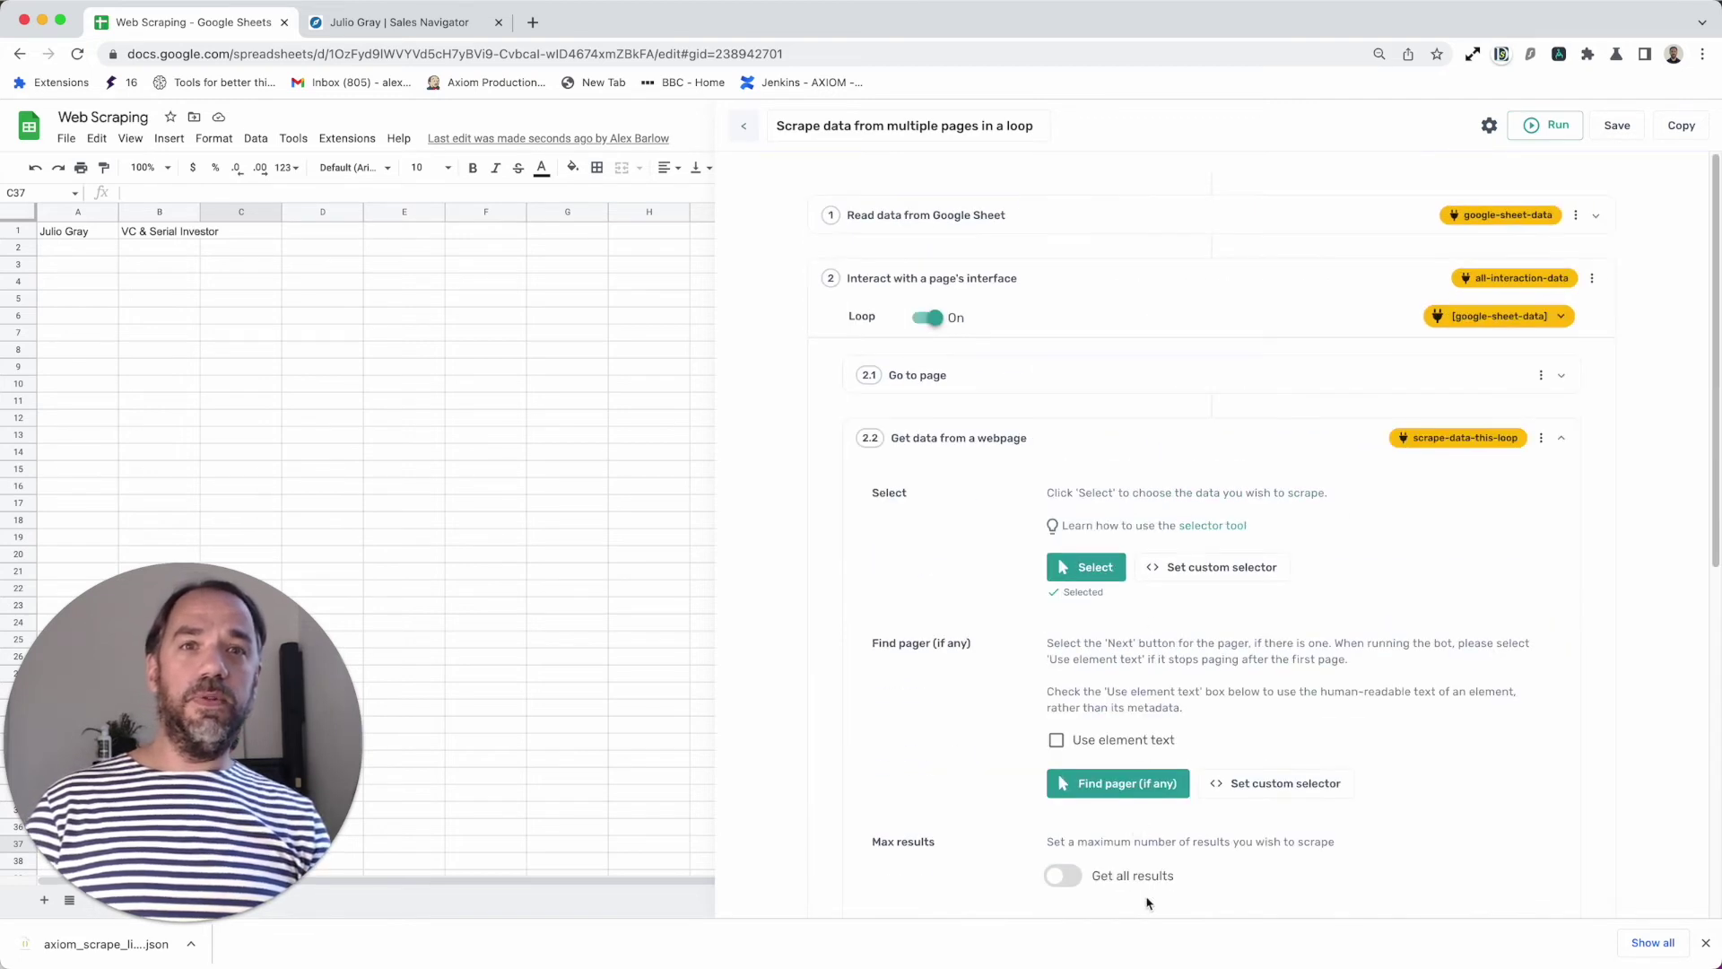
{"action": "left_click", "coordinate": [1112, 452]}
- Confirm step 1 reads the 'link' sheet and display its ten Sales Navigator profile URLs
{"action": "left_click", "coordinate": [1065, 211]}
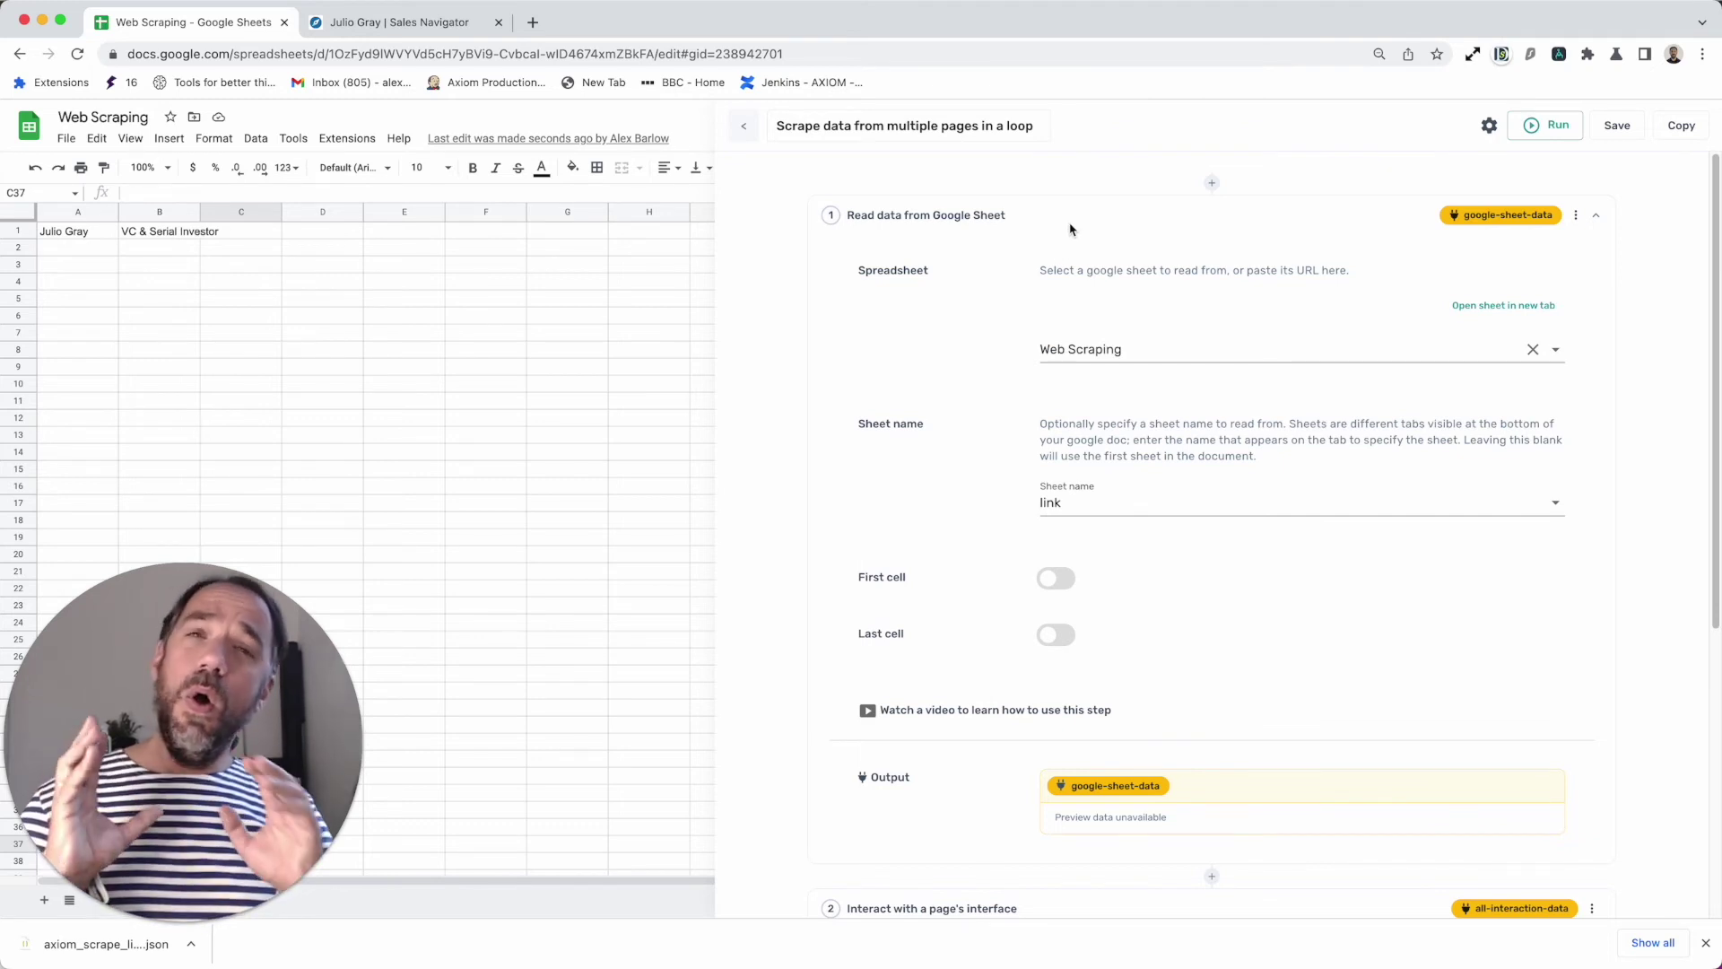
{"action": "scroll", "coordinate": [1068, 547], "scroll_direction": "down", "scroll_amount": 3}
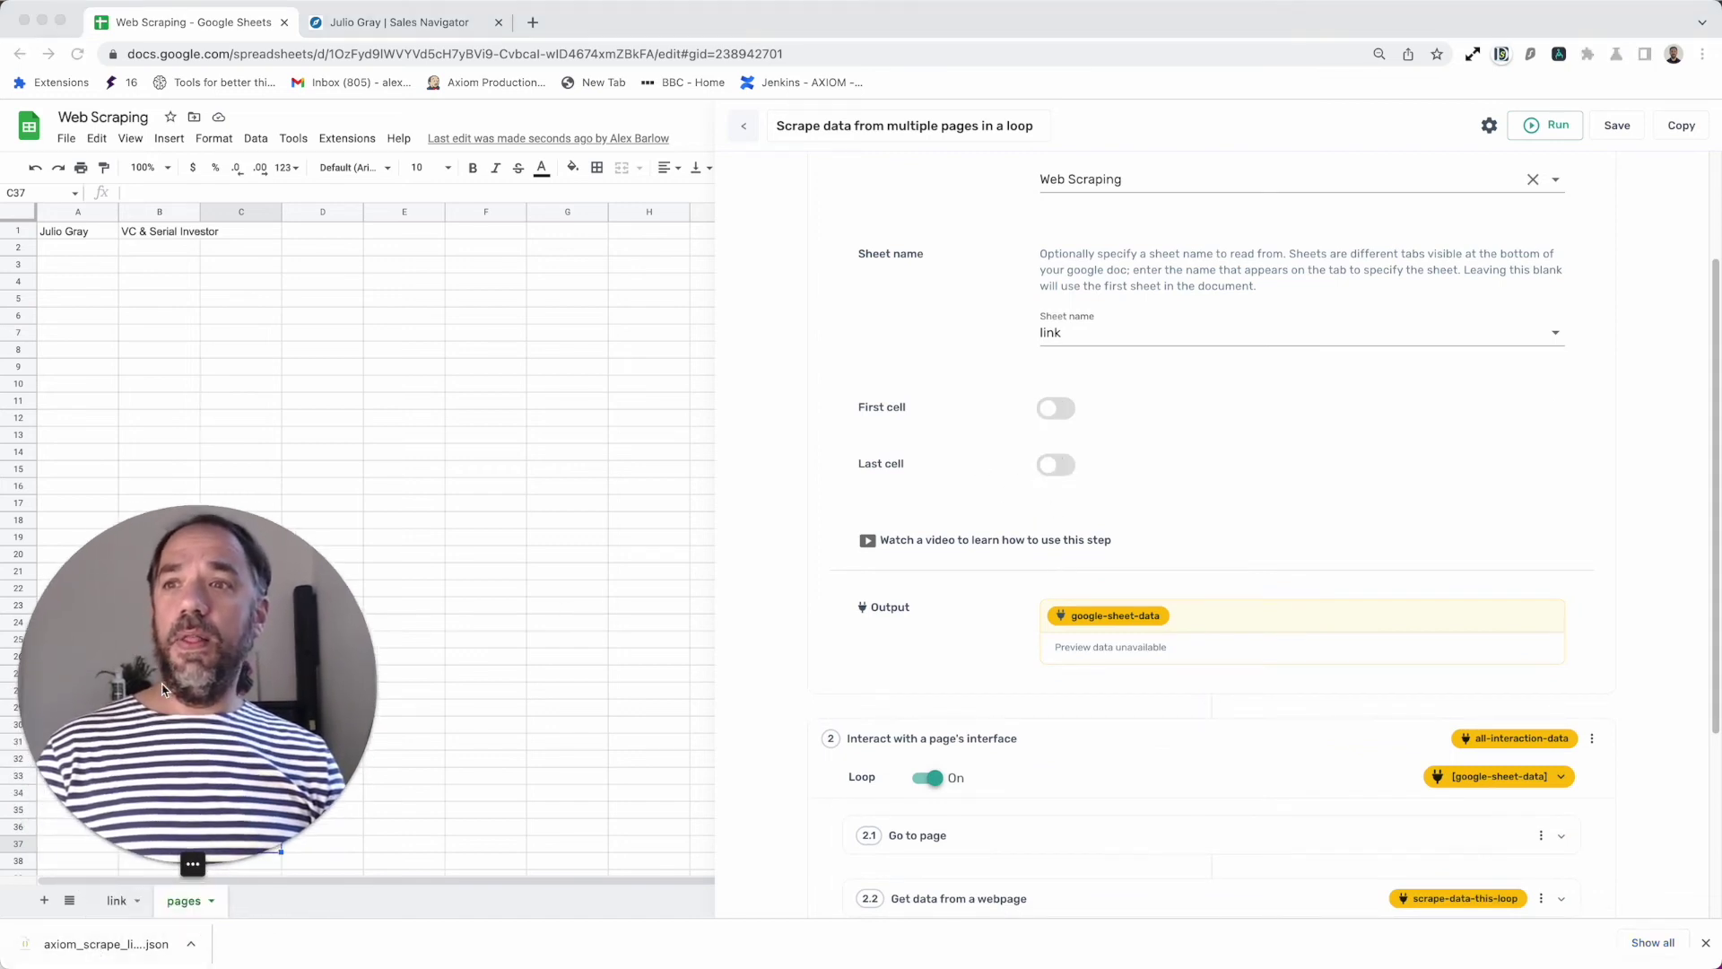
{"action": "left_click", "coordinate": [119, 904]}
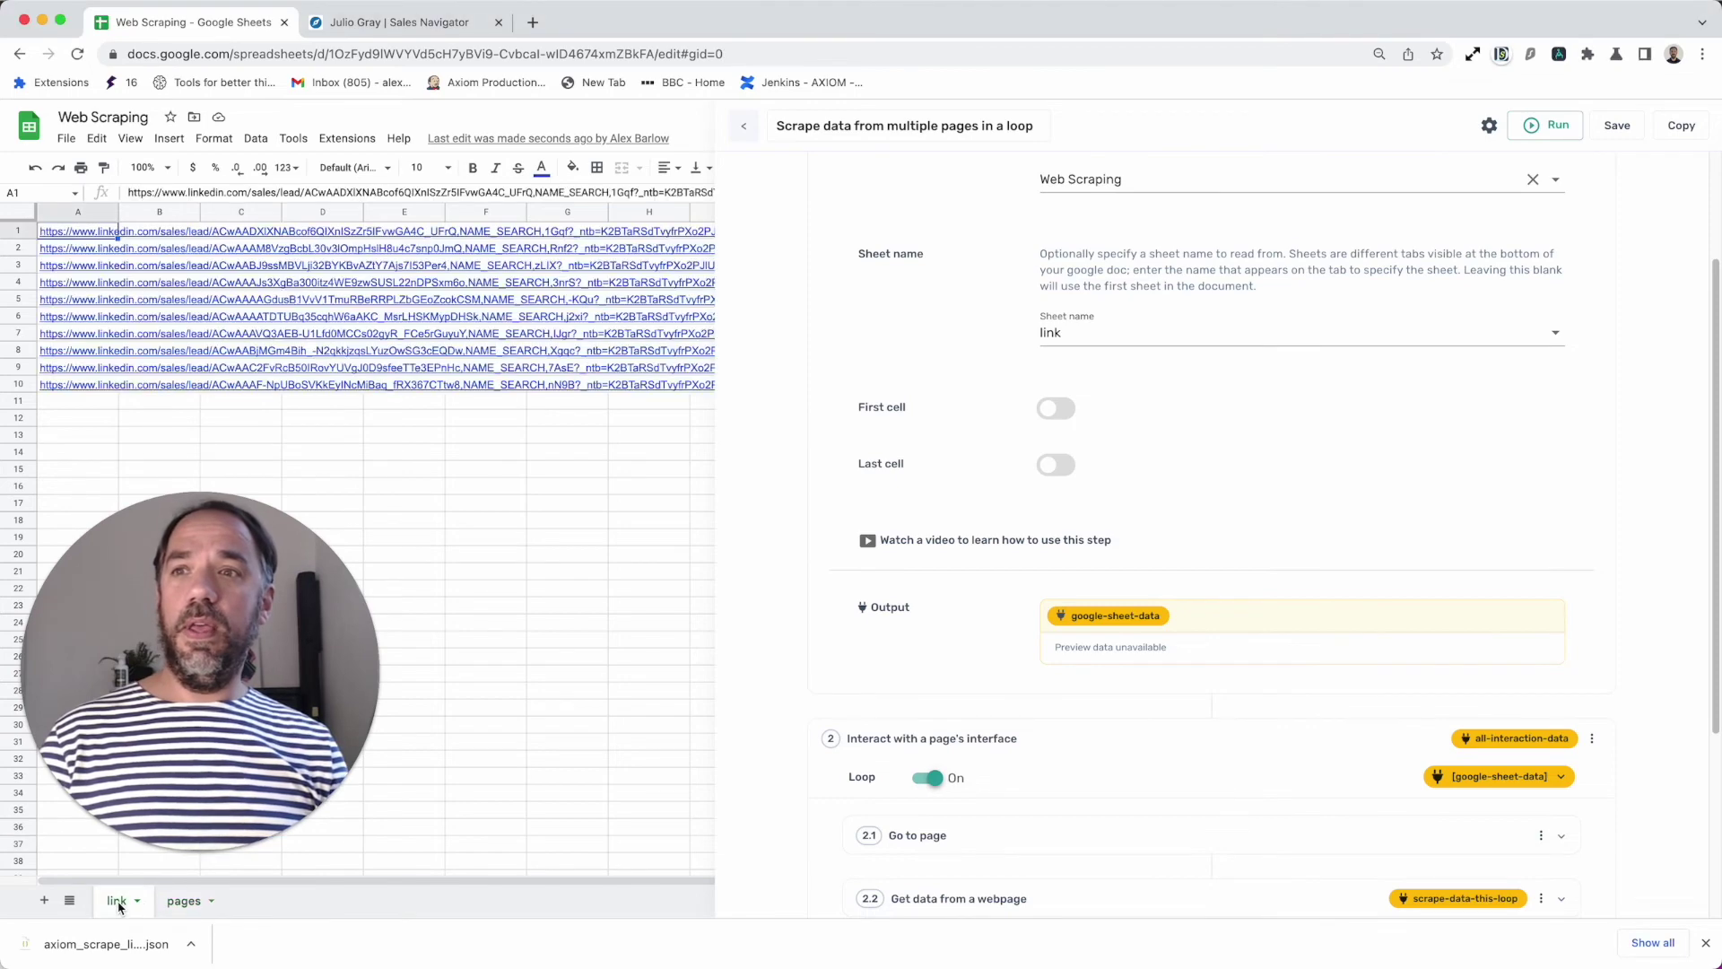
{"action": "scroll", "coordinate": [952, 312], "scroll_direction": "up", "scroll_amount": 2}
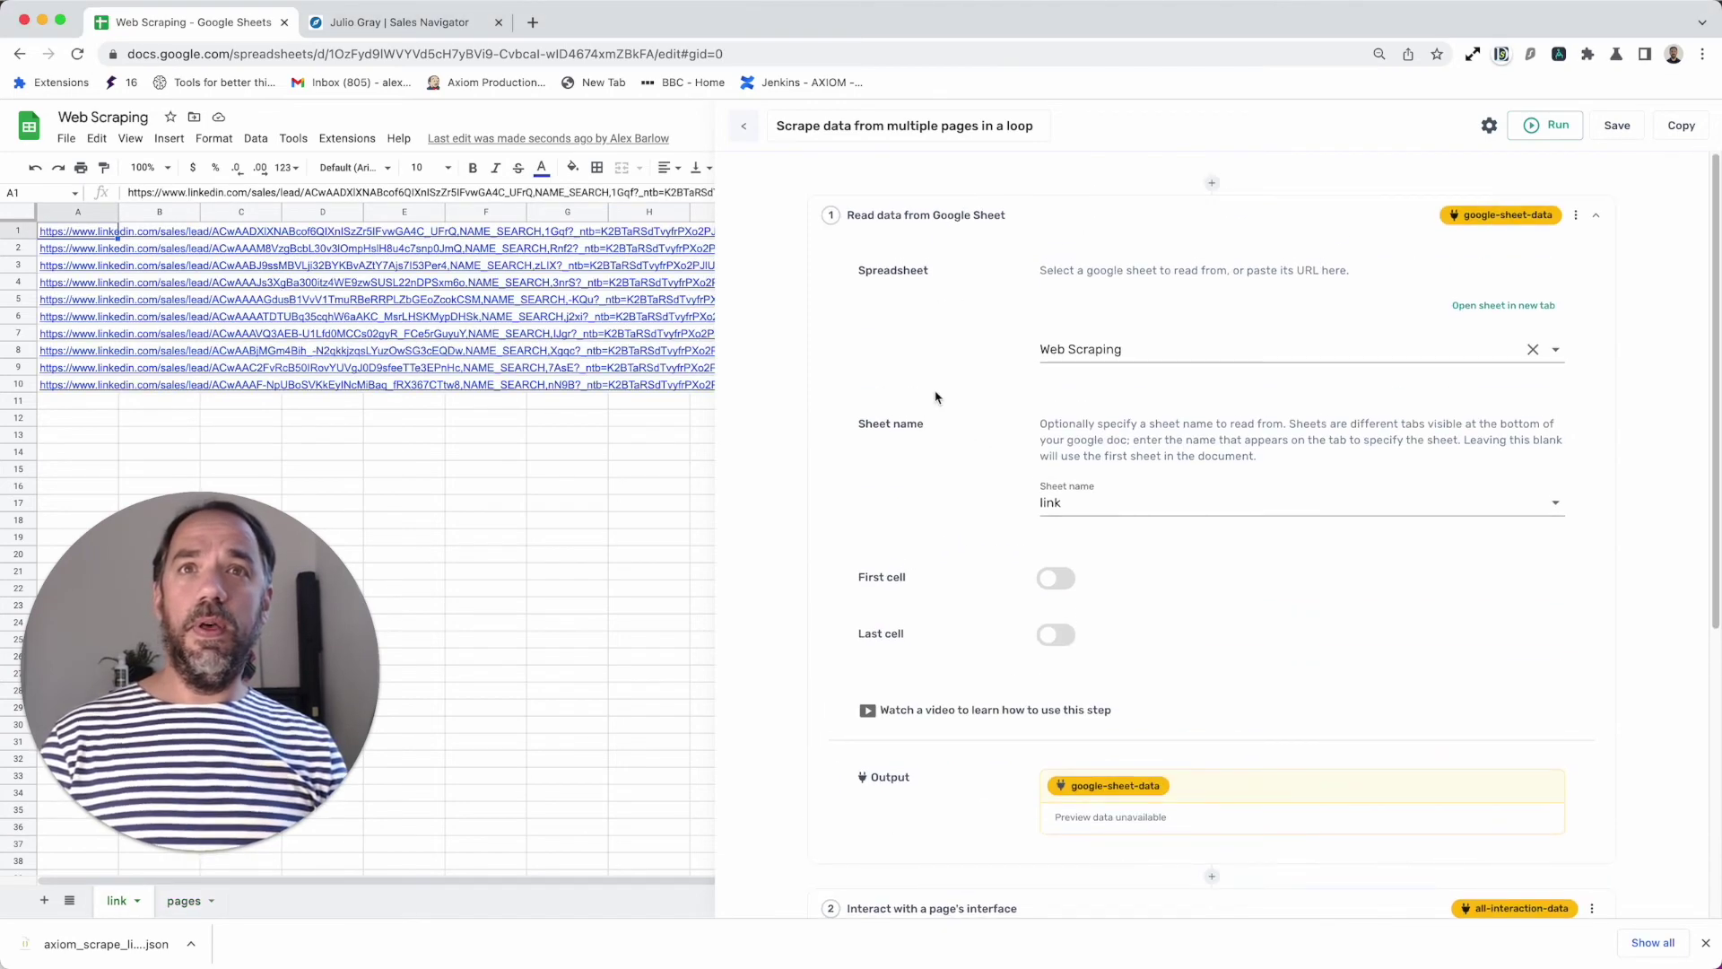
{"action": "scroll", "coordinate": [904, 687], "scroll_direction": "down", "scroll_amount": 3}
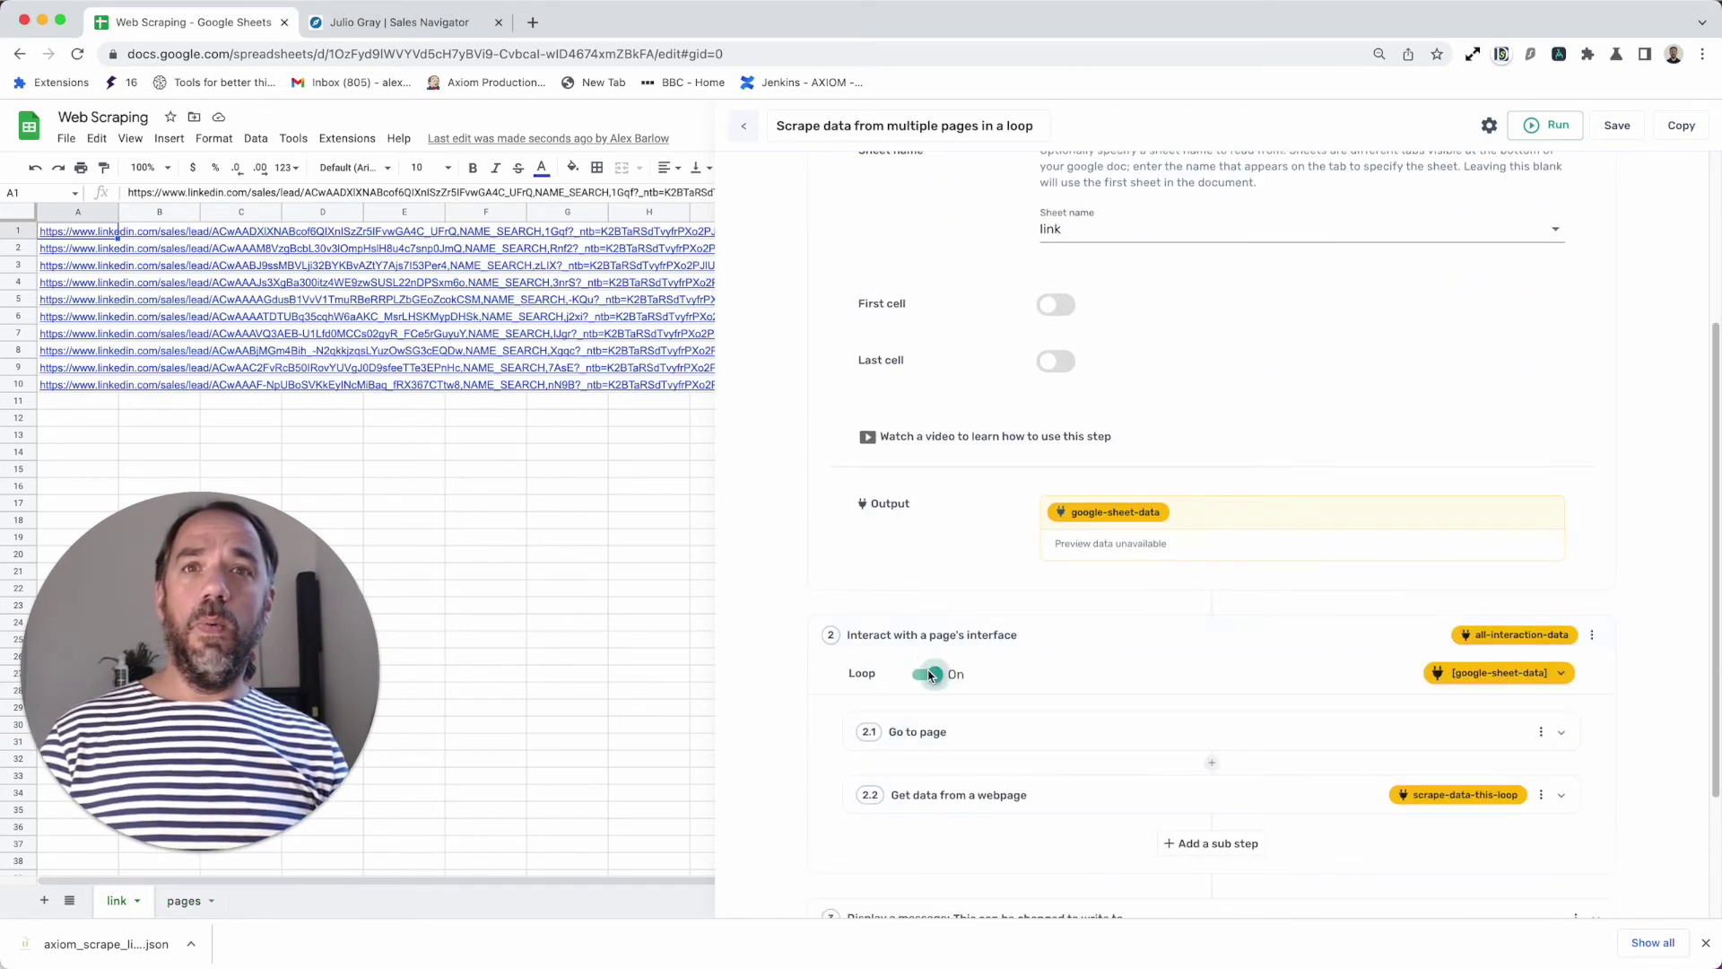
{"action": "scroll", "coordinate": [955, 709], "scroll_direction": "down", "scroll_amount": 3}
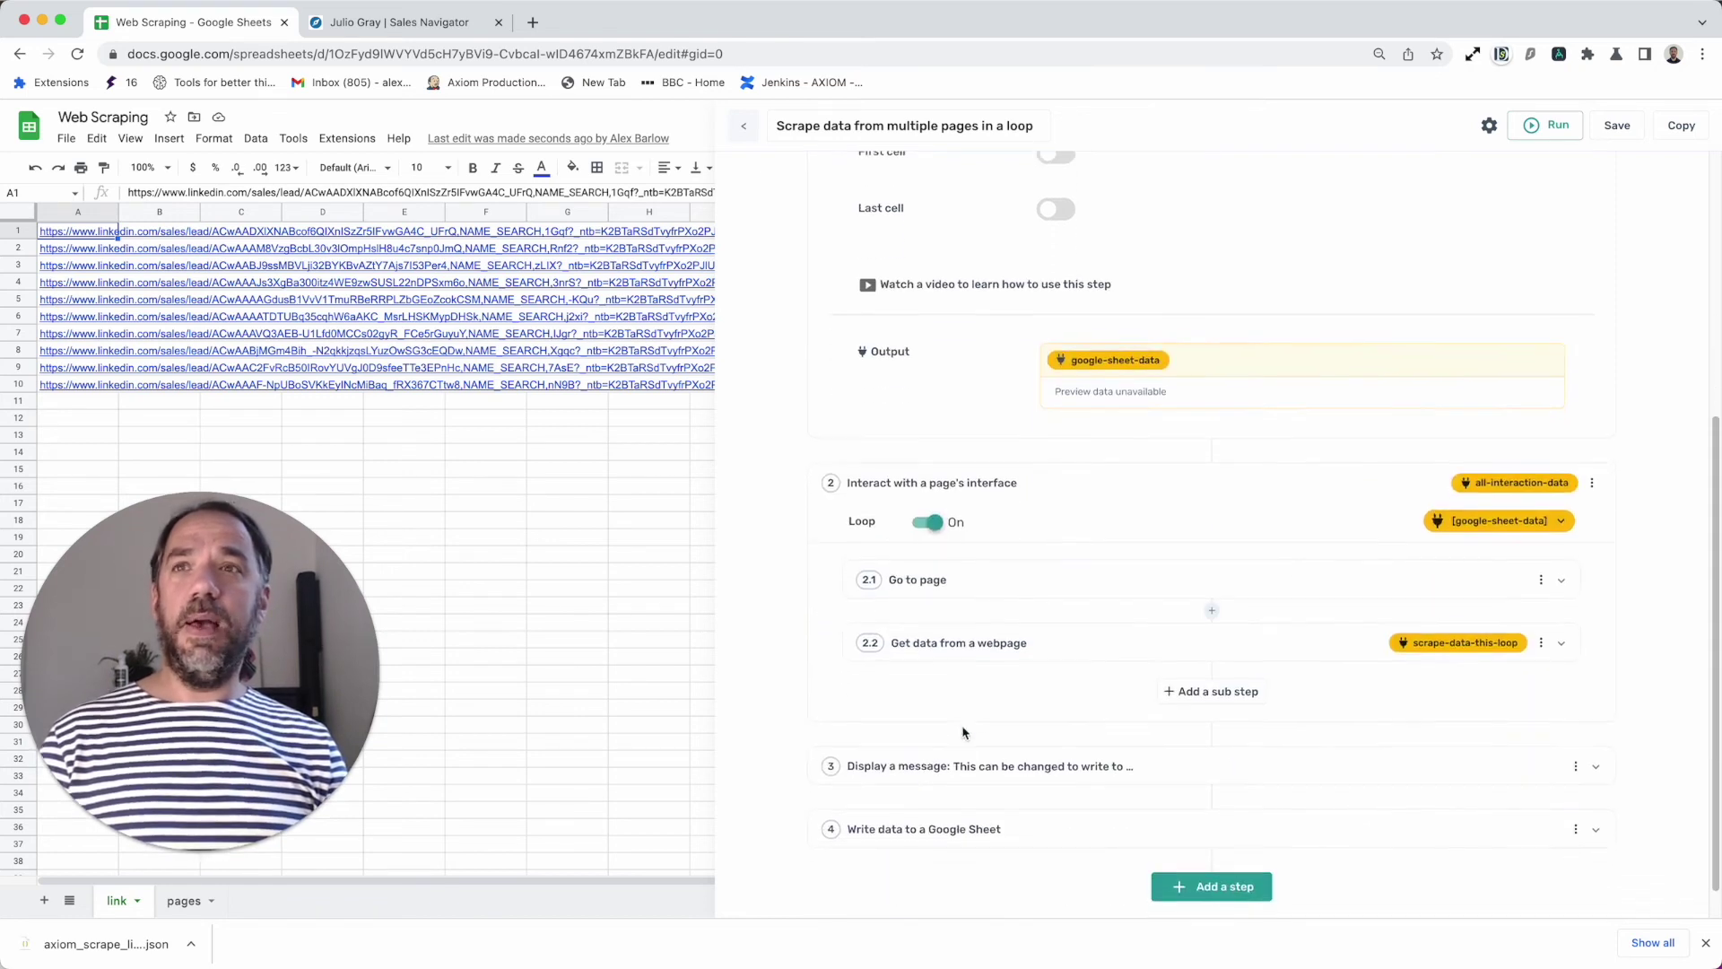